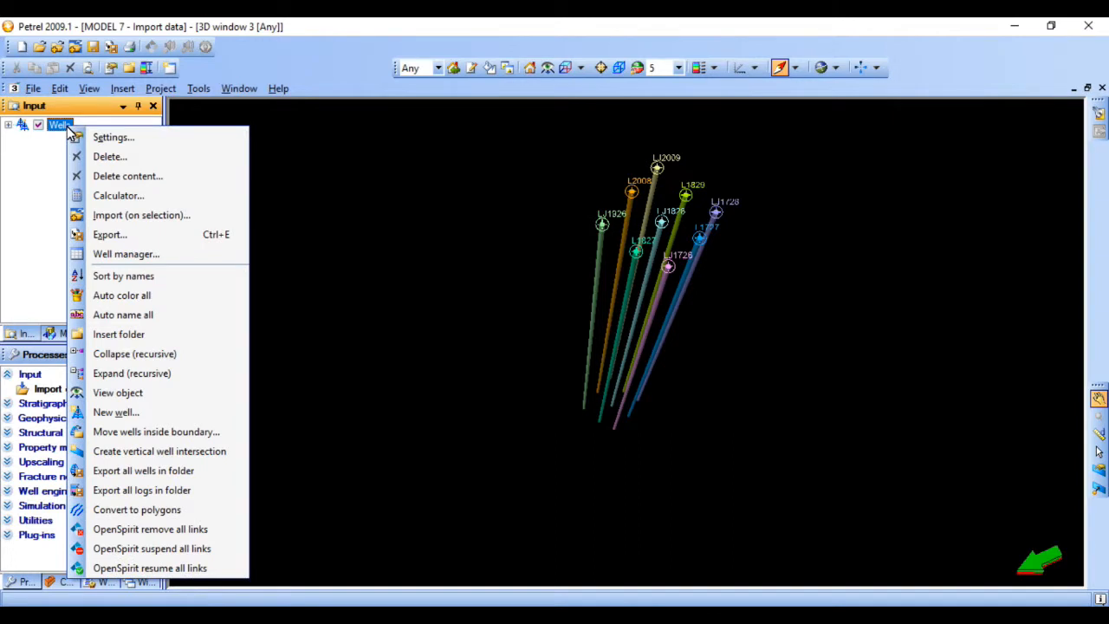
# - Import the nine text files L1727 through LJ2009 from the well logs folder into Wells as Well logs (ASCII)
pyautogui.click(106, 217)
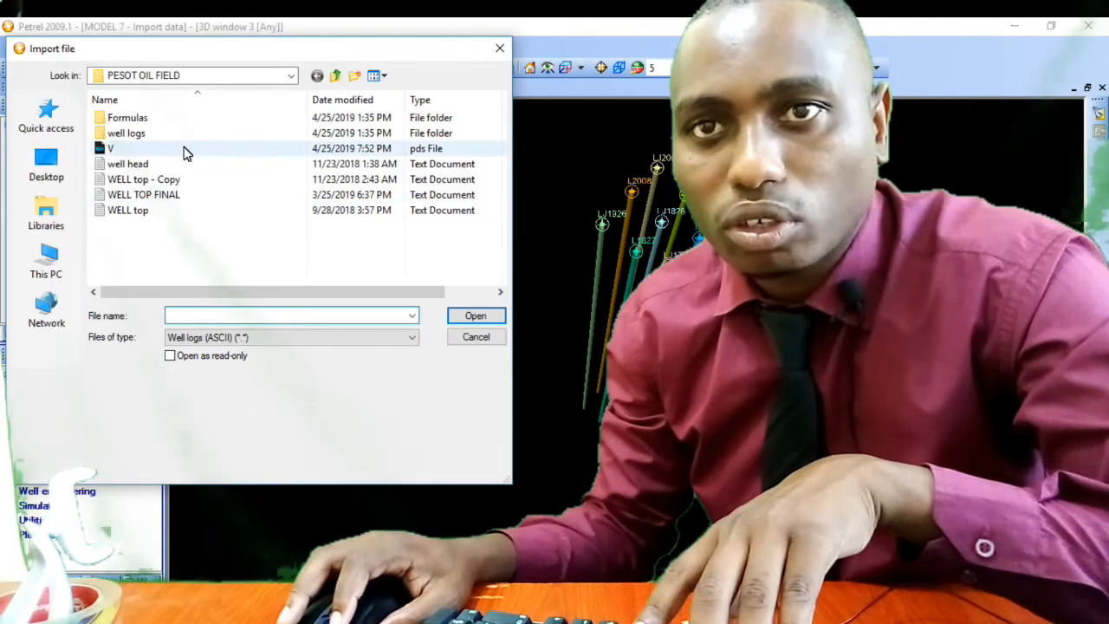
pyautogui.doubleClick(150, 136)
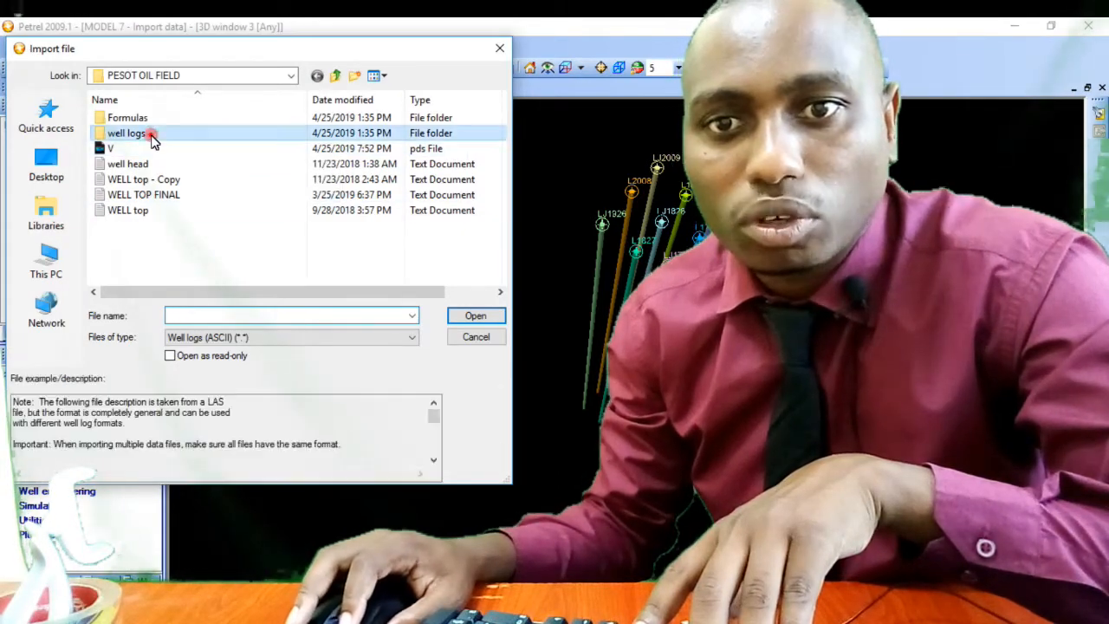
pyautogui.click(154, 154)
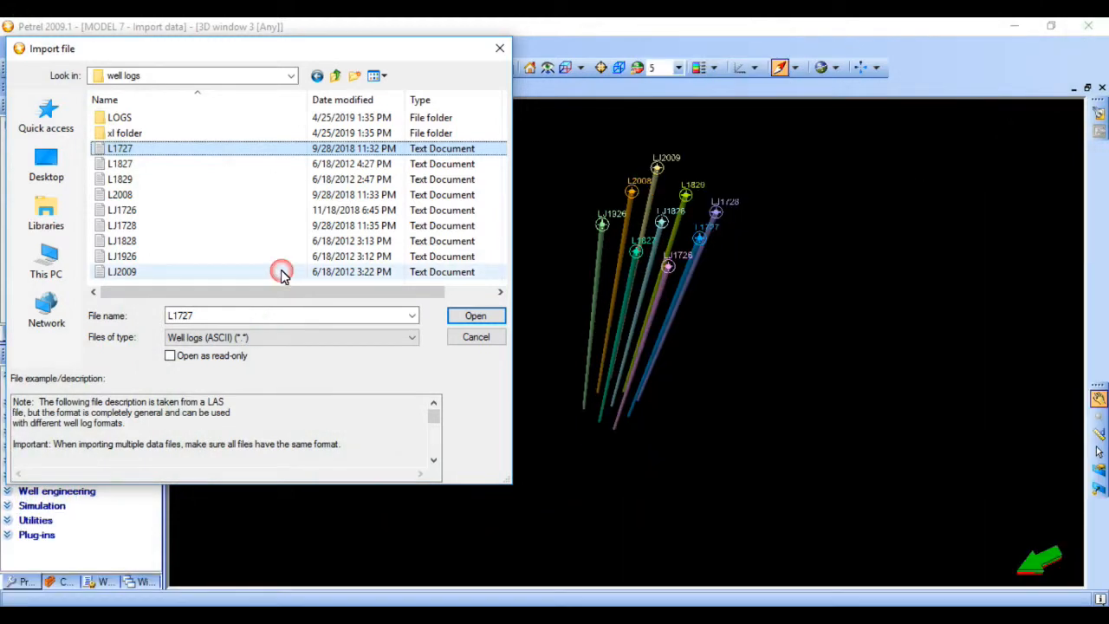
pyautogui.keyDown('shift'); pyautogui.click(281, 270); pyautogui.keyUp('shift')
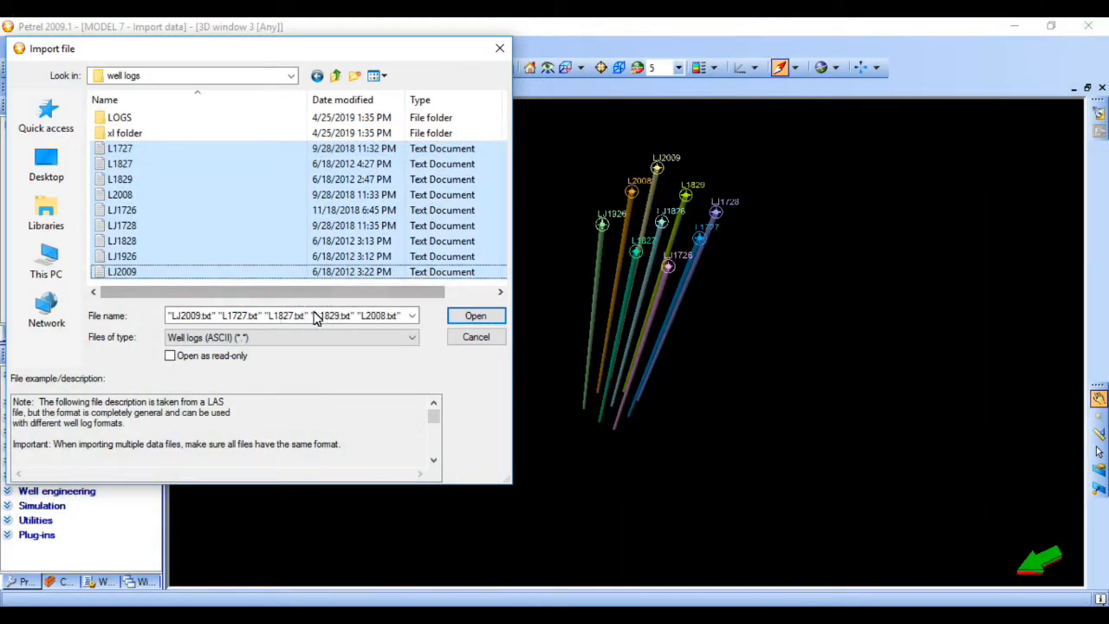
pyautogui.click(217, 339)
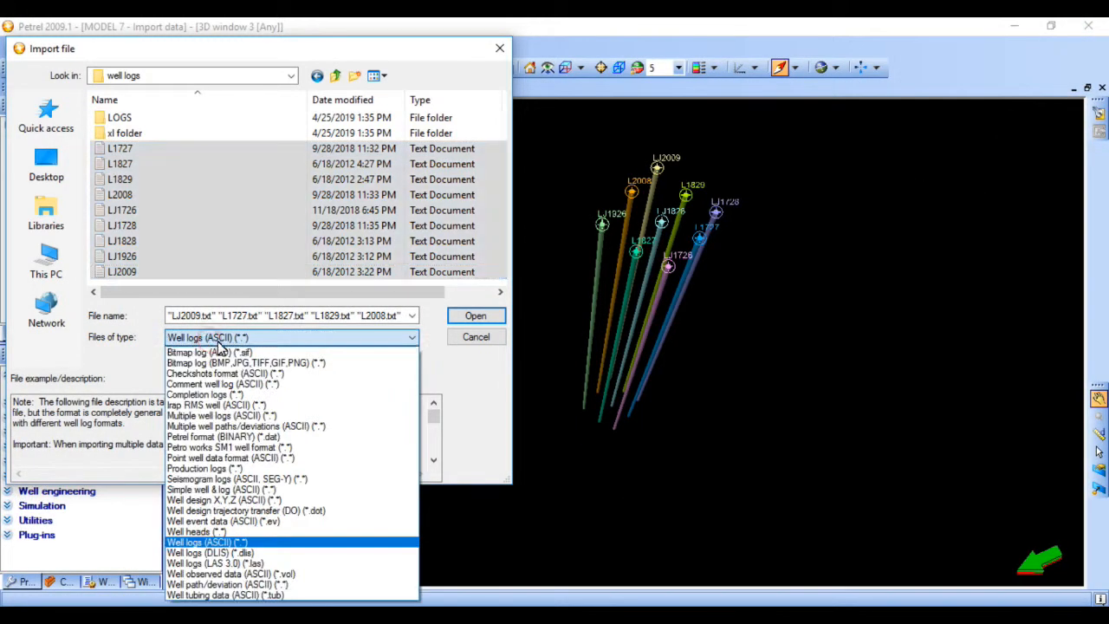
pyautogui.click(232, 543)
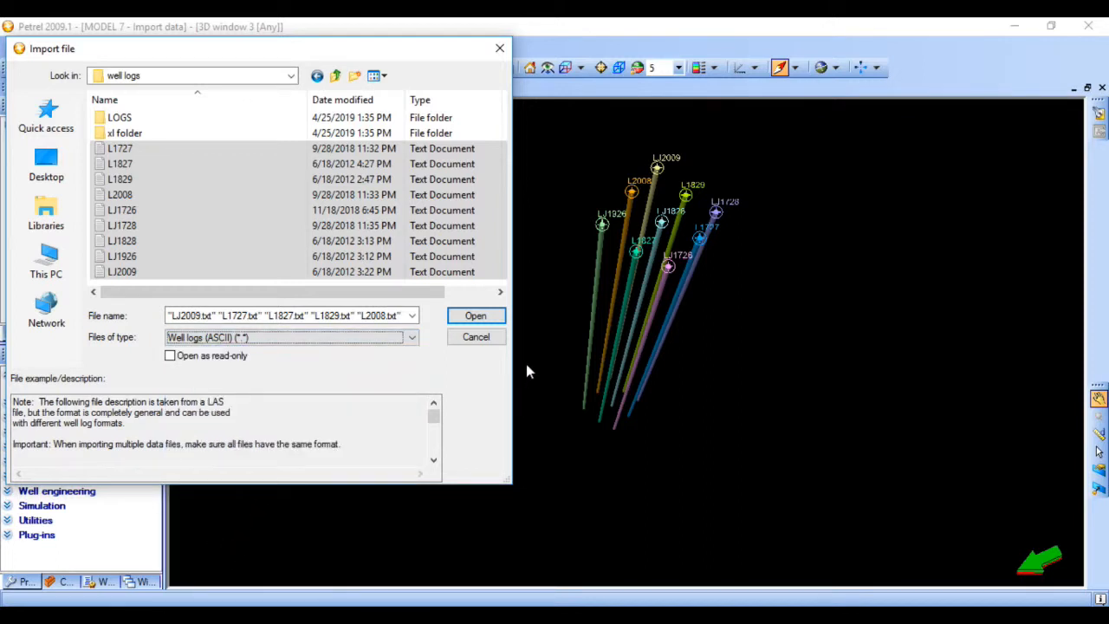
pyautogui.click(488, 316)
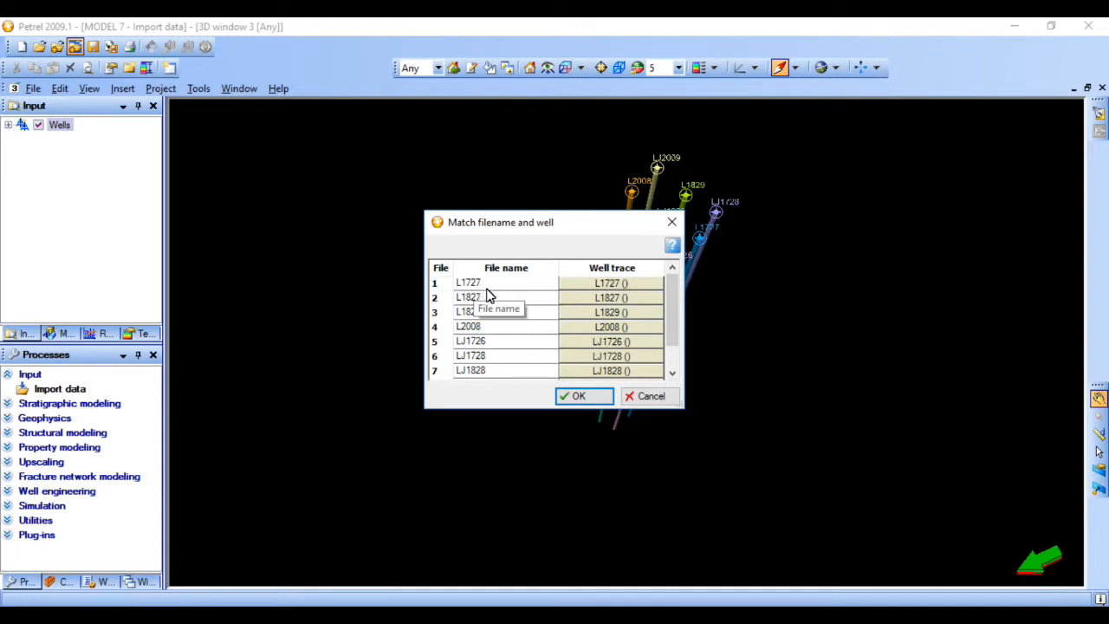
# - Check the well trace choices for file L1727, keep it matched to well L1727, and accept the filename-to-well matching
pyautogui.click(638, 287)
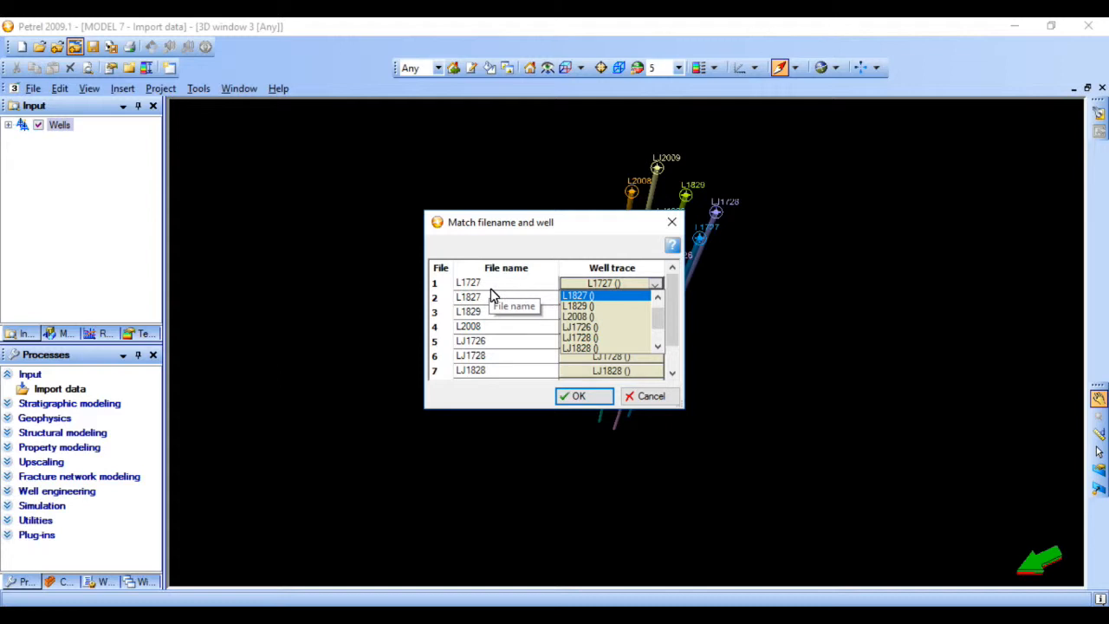
pyautogui.click(596, 286)
pyautogui.click(596, 284)
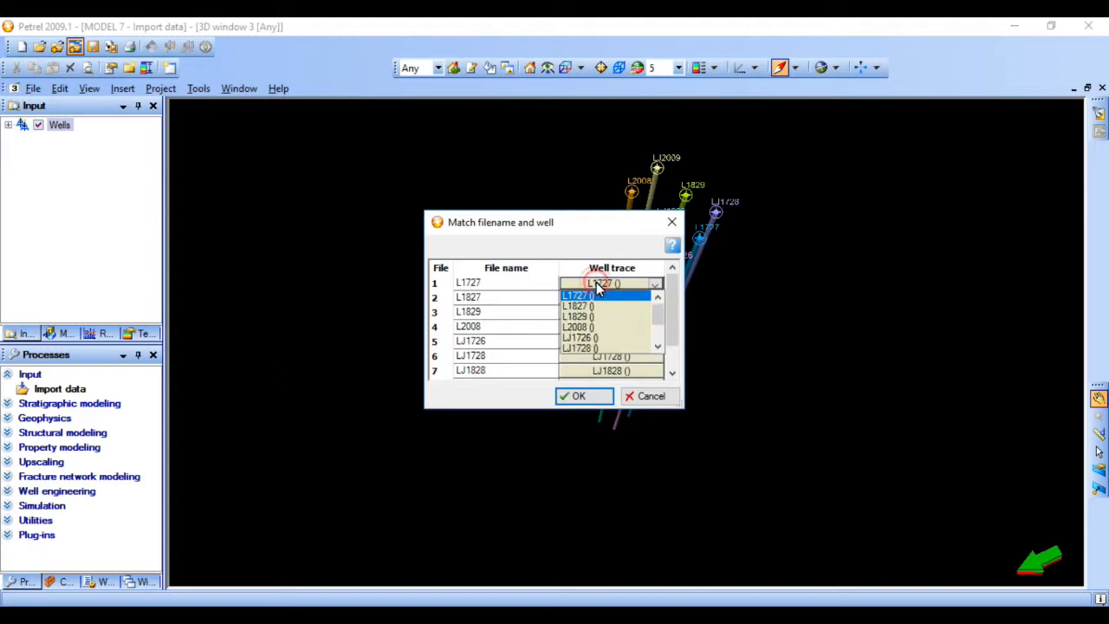
pyautogui.click(553, 253)
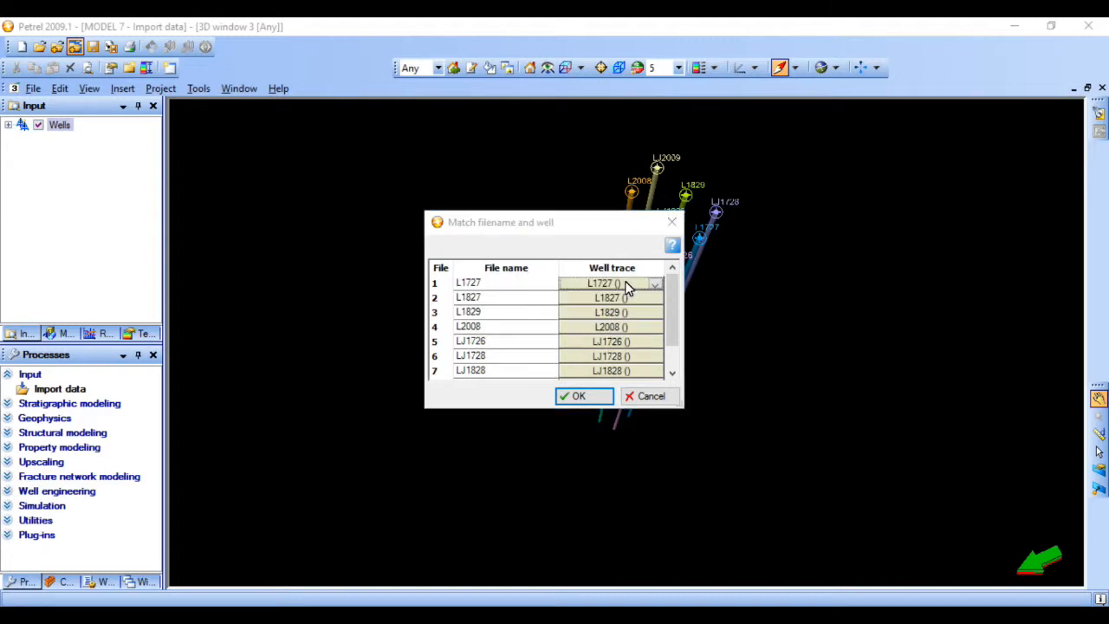
pyautogui.click(592, 396)
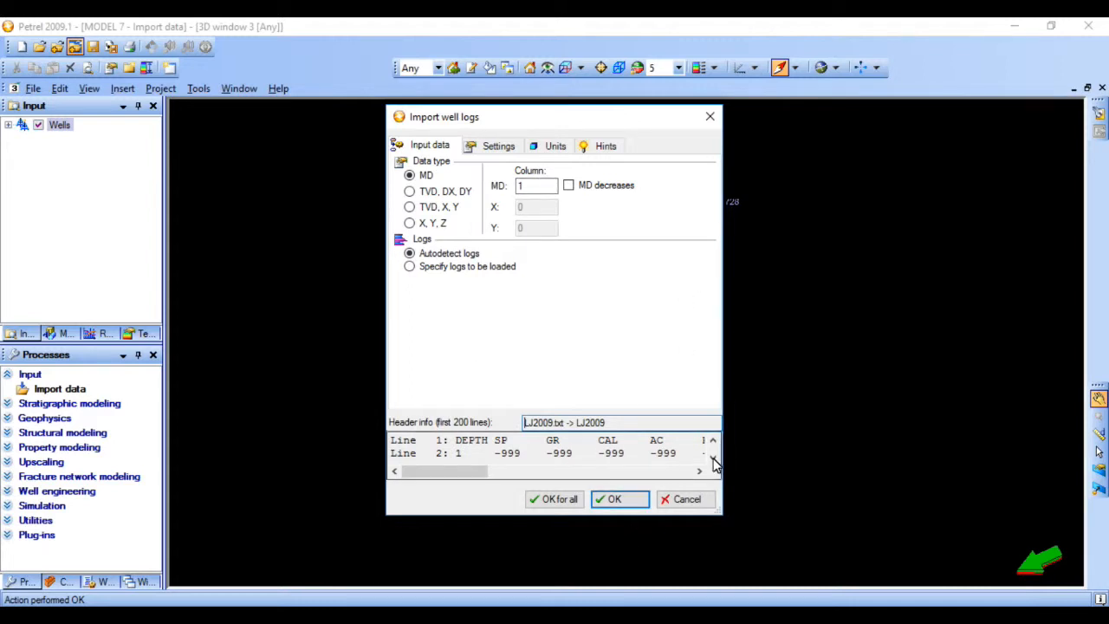
# - Widen the Import well logs dialog and examine the header columns of LJ2009.txt from DEPTH to SWI
pyautogui.moveTo(728, 459); pyautogui.dragTo(924, 455)
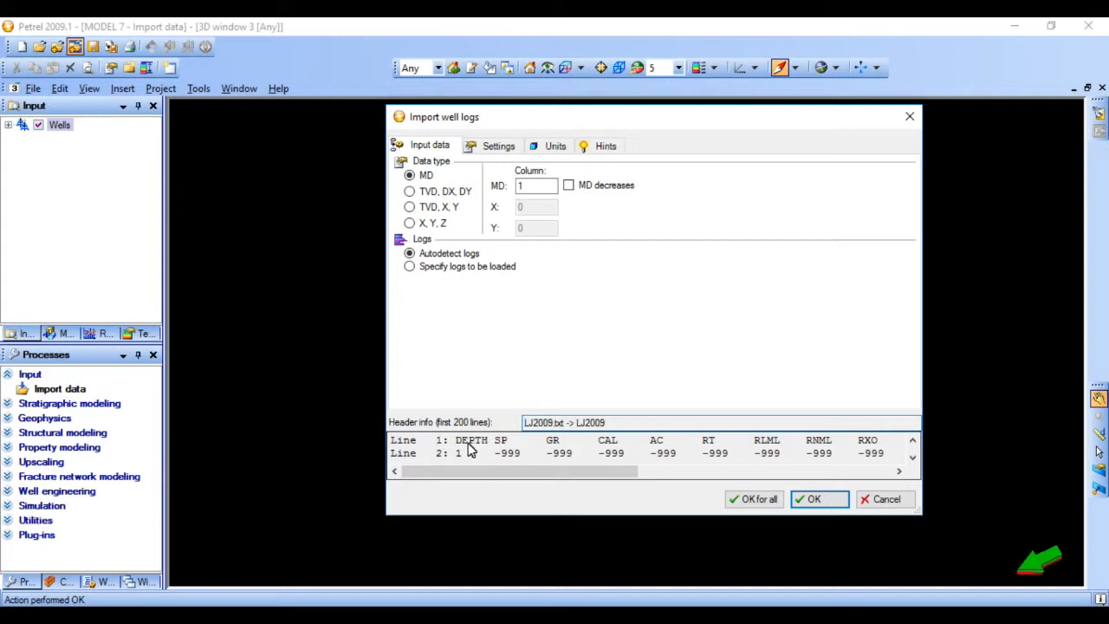
pyautogui.moveTo(452, 444); pyautogui.dragTo(493, 447)
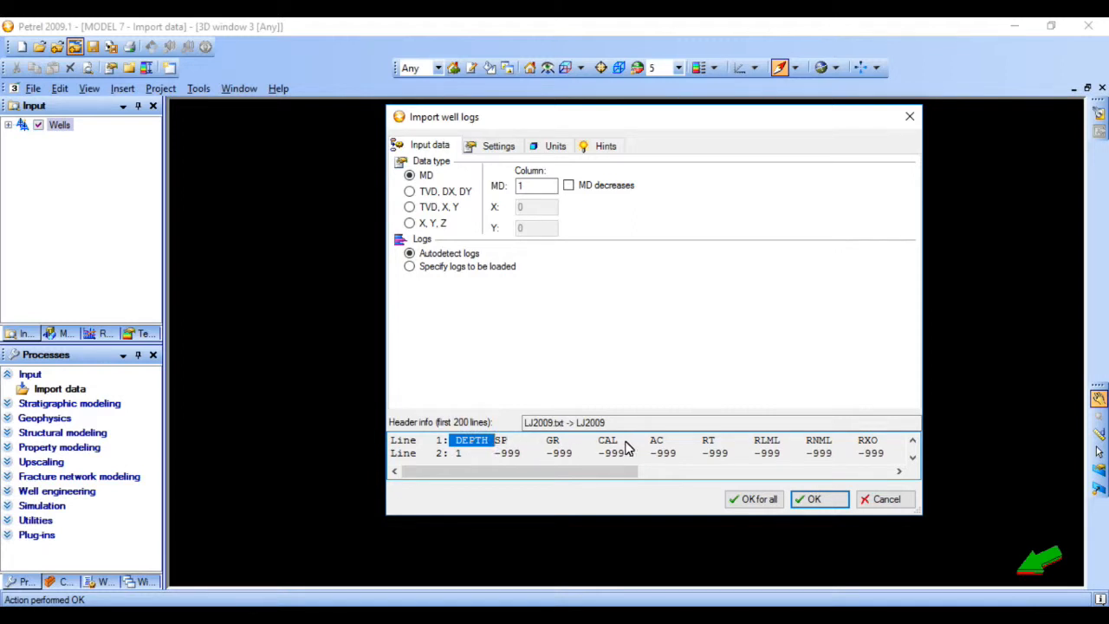
pyautogui.click(898, 472)
pyautogui.click(899, 473)
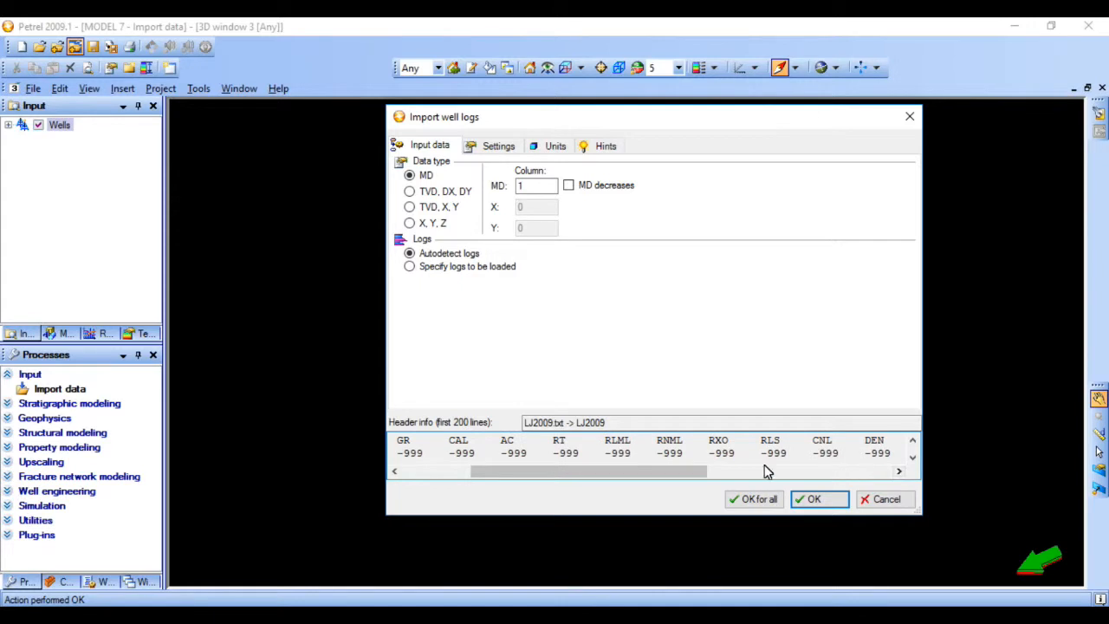
pyautogui.moveTo(616, 473); pyautogui.dragTo(801, 473)
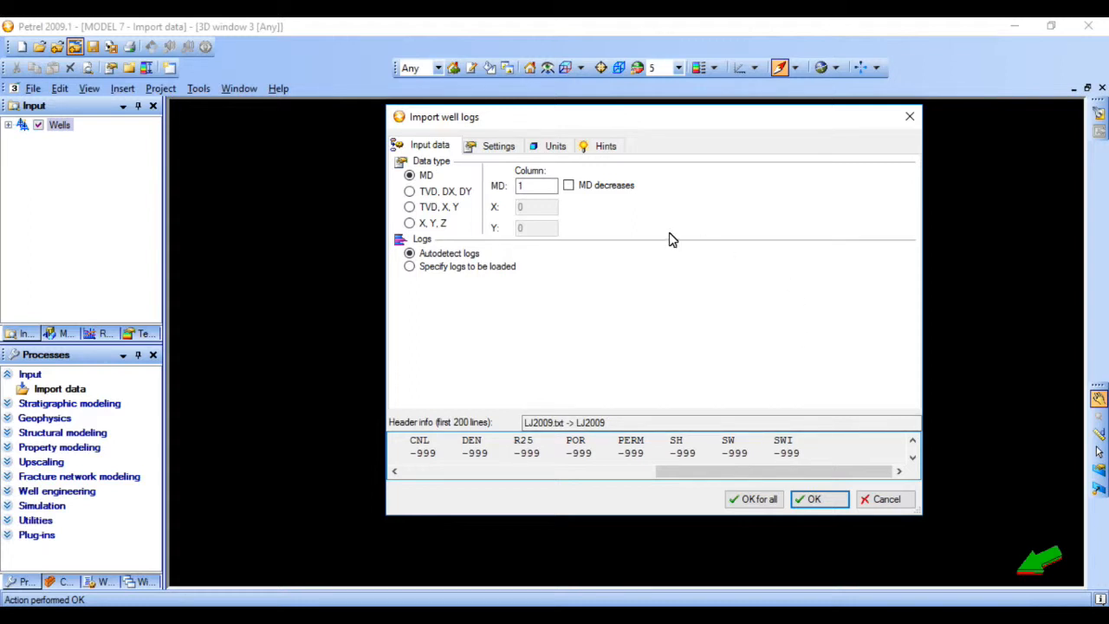
# - Choose to specify the logs to be loaded and set the MD column to 1, matching DEPTH in the header
pyautogui.click(410, 271)
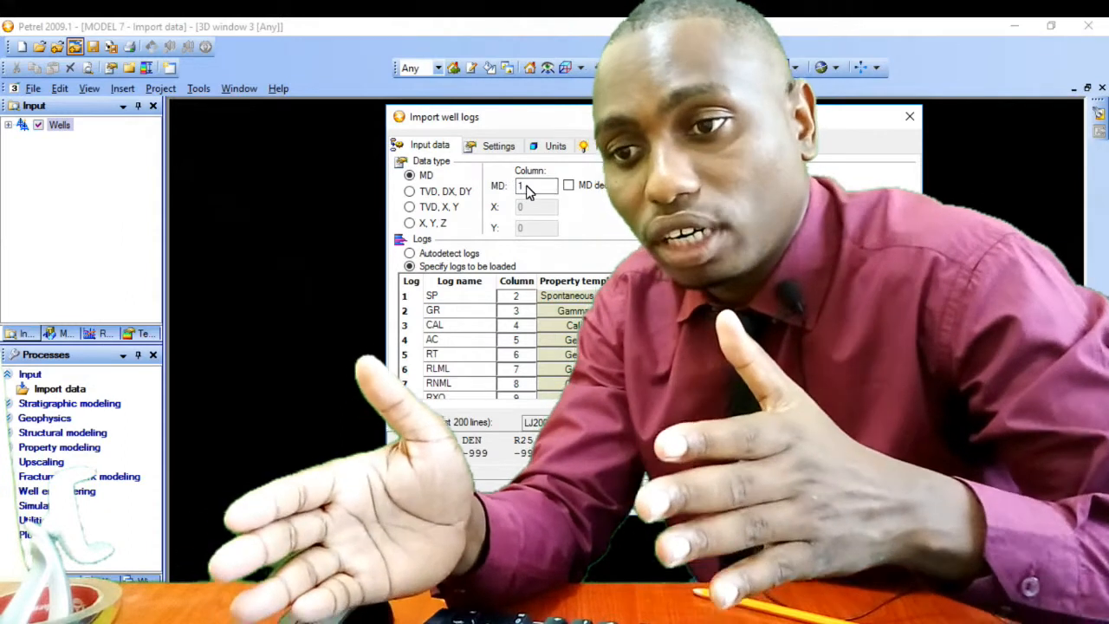
pyautogui.click(529, 190)
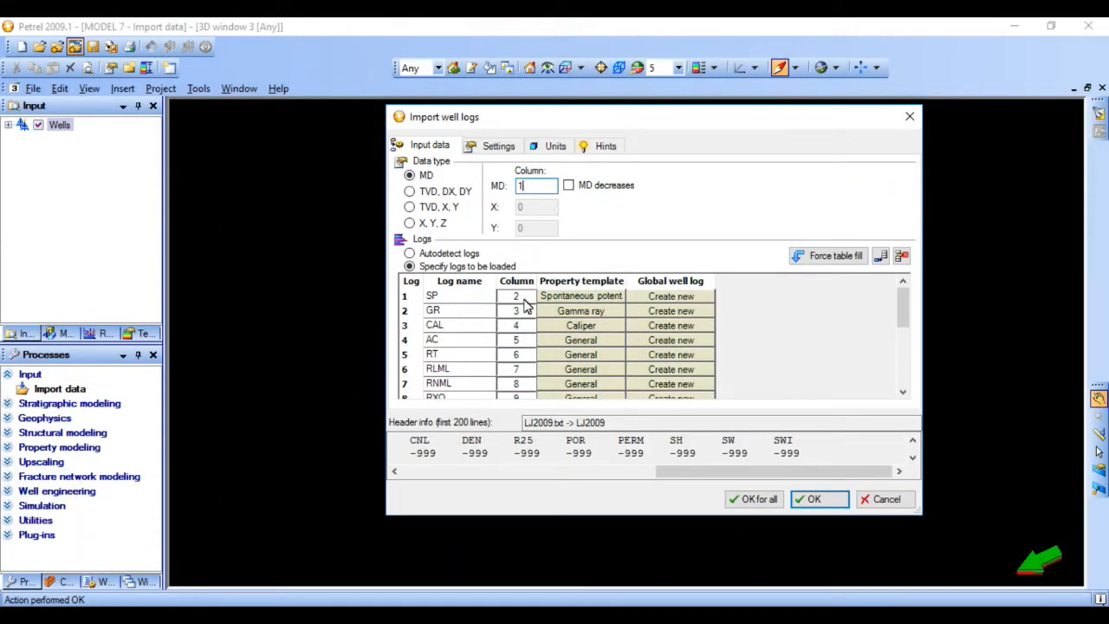
pyautogui.moveTo(668, 473); pyautogui.dragTo(374, 493)
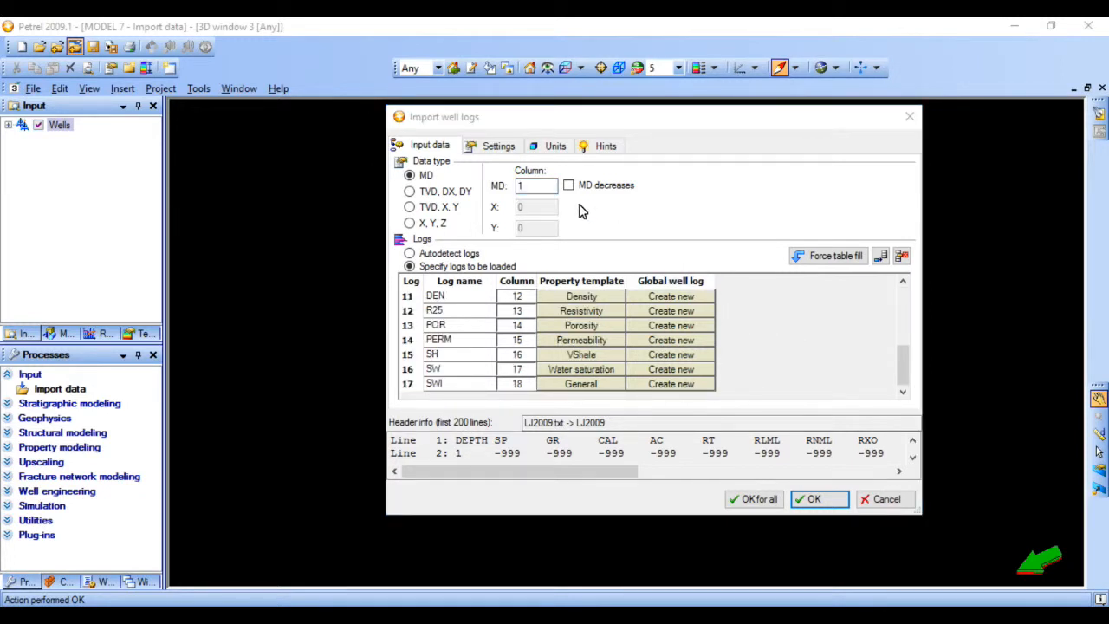
pyautogui.write('1')
pyautogui.click(524, 186)
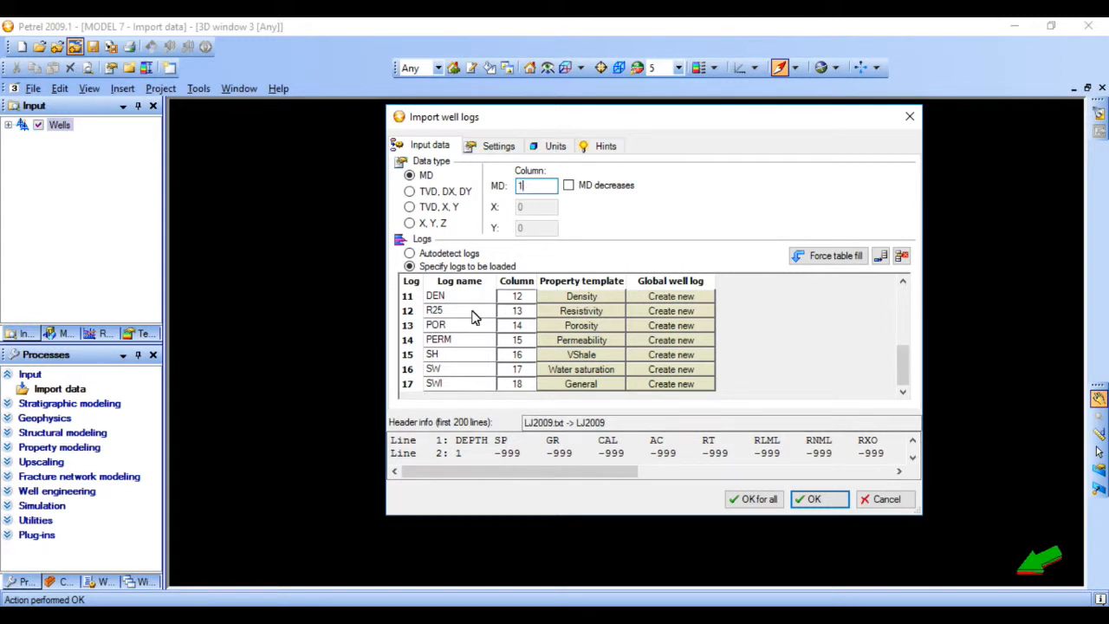
# - Add four extra rows, up to row 21, at the end of the table of logs to be loaded
pyautogui.scroll(4, 446, 312)
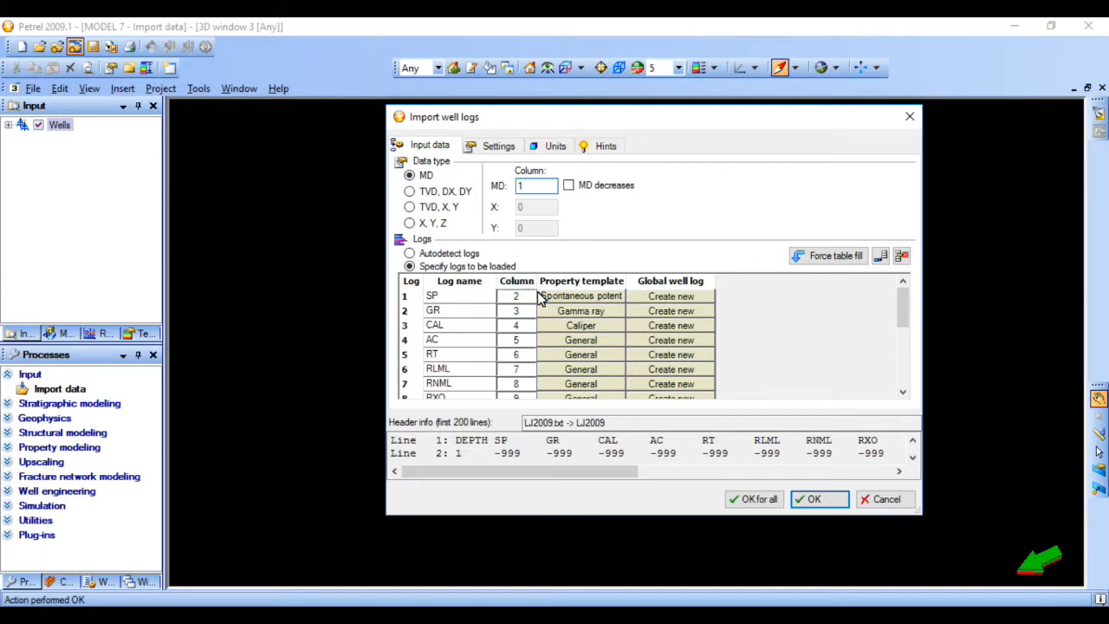
pyautogui.click(881, 257)
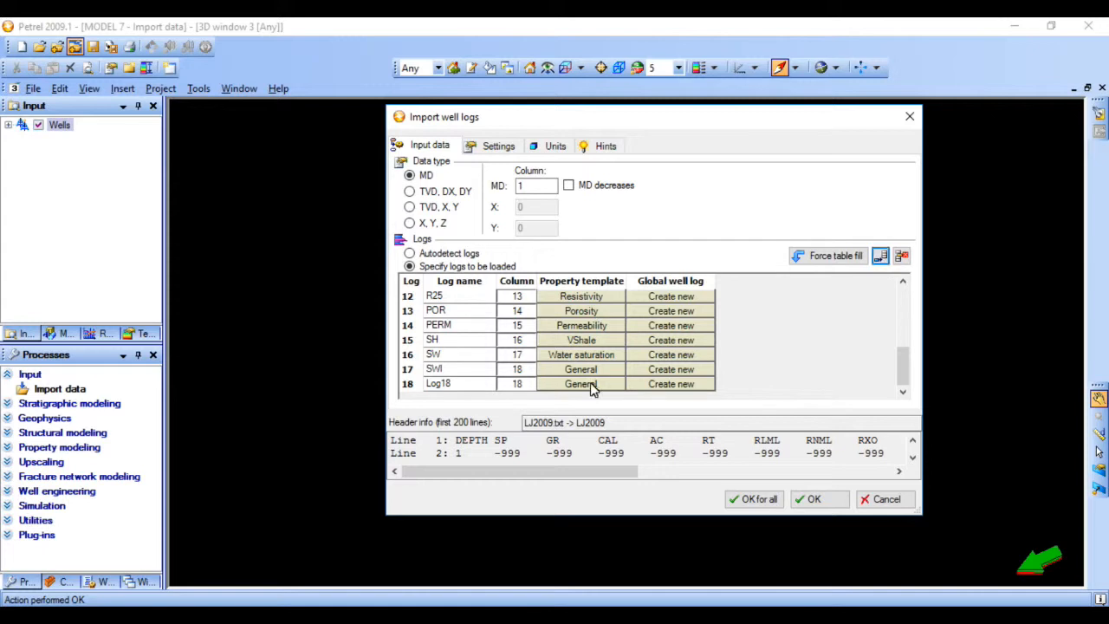
pyautogui.click(881, 260)
pyautogui.click(881, 260)
pyautogui.click(881, 259)
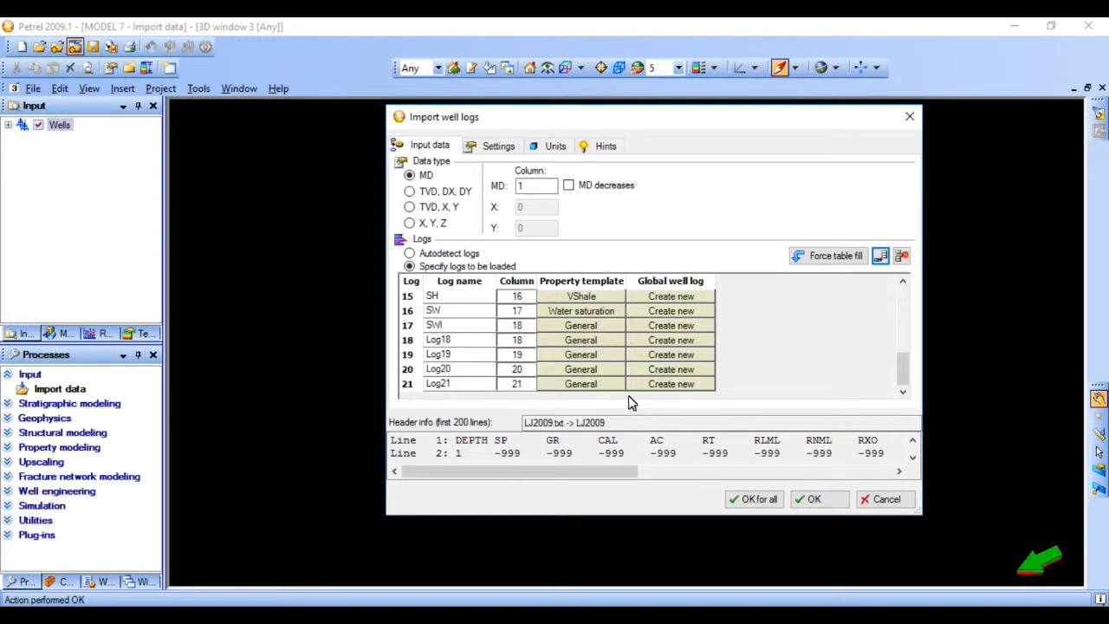
# - Re-enter the name of log 1 as SP and keep its column number at 2
pyautogui.scroll(5, 616, 368)
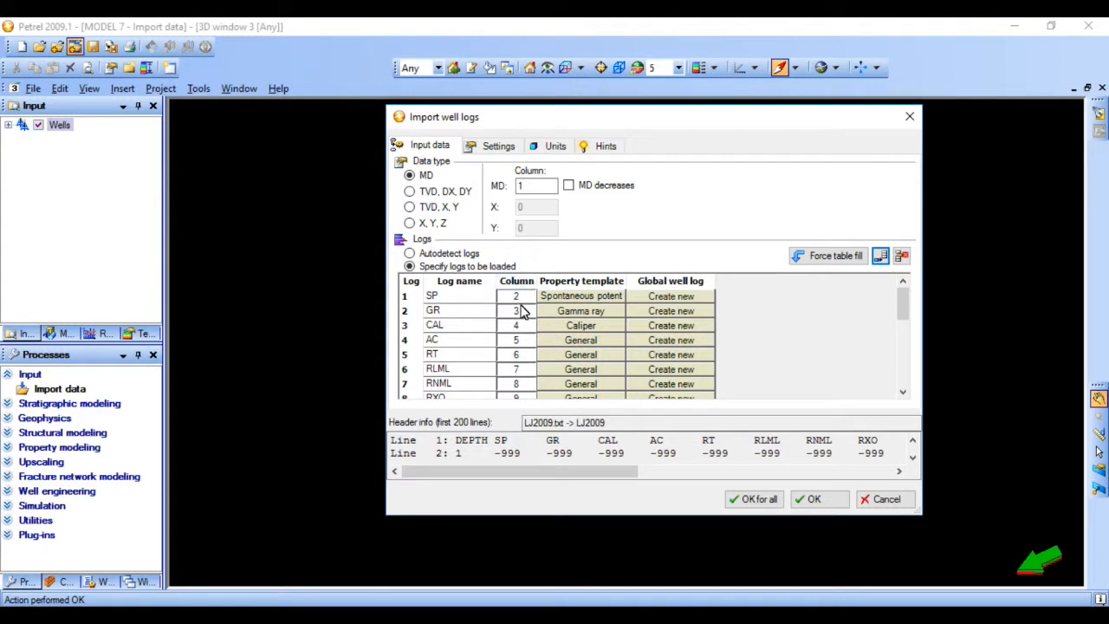
pyautogui.click(432, 295)
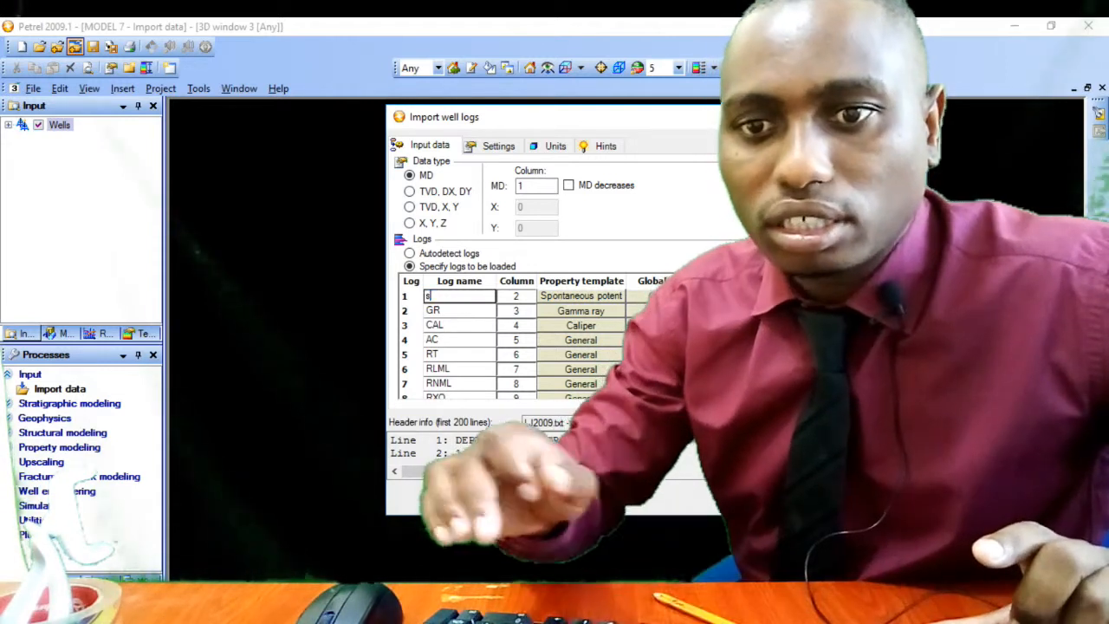
pyautogui.press('BackSpace')
pyautogui.write('S-P')
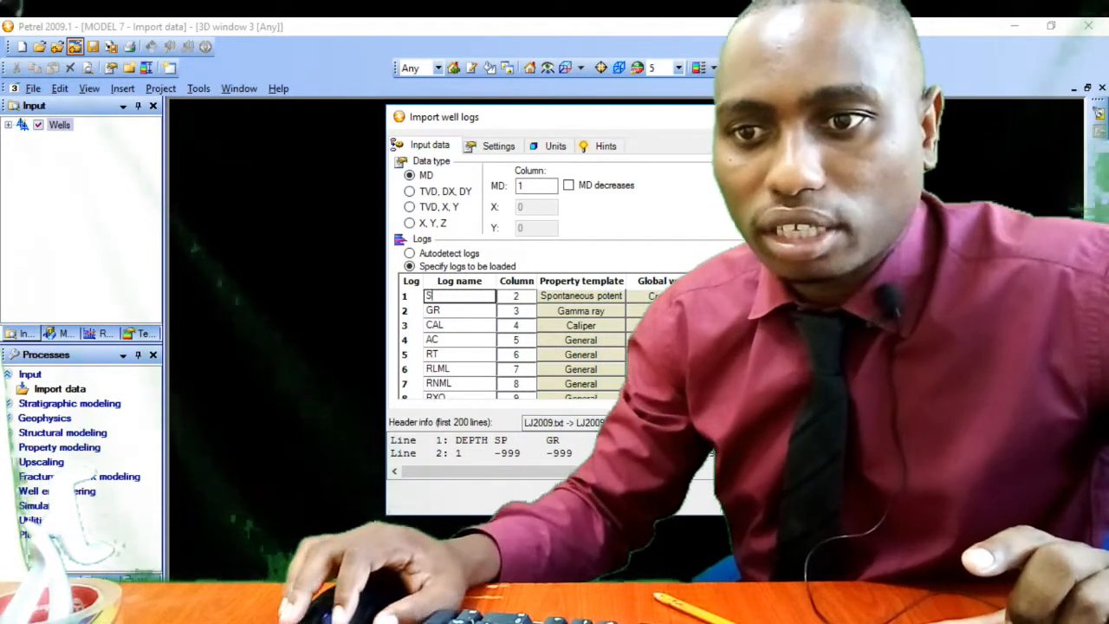
pyautogui.press('BackSpace')
pyautogui.press('BackSpace')
pyautogui.press('BackSpace')
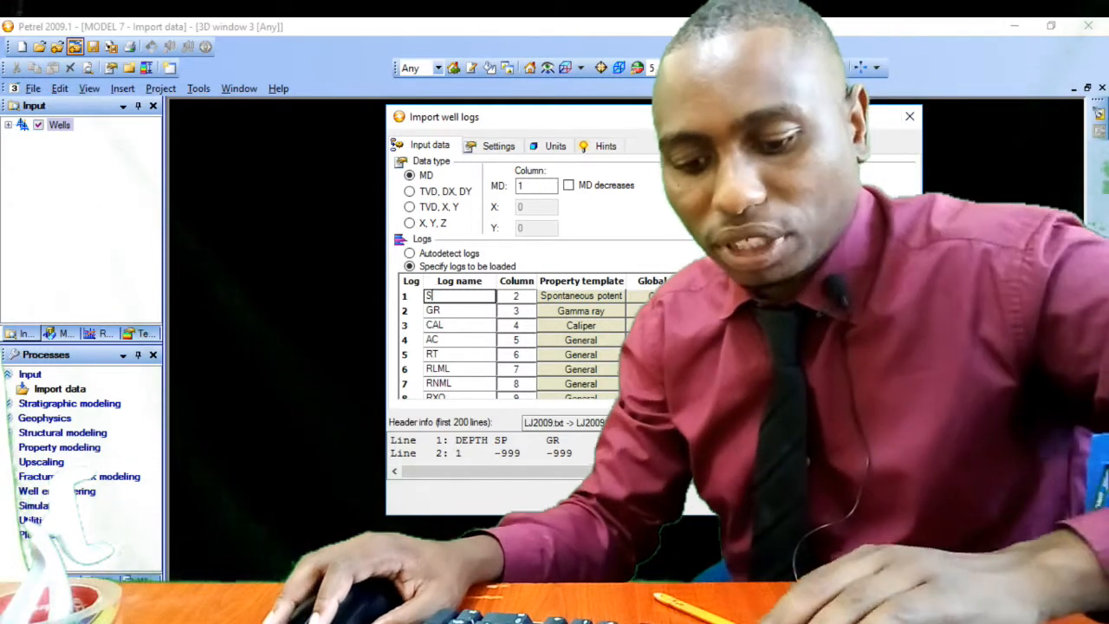
pyautogui.write('SP')
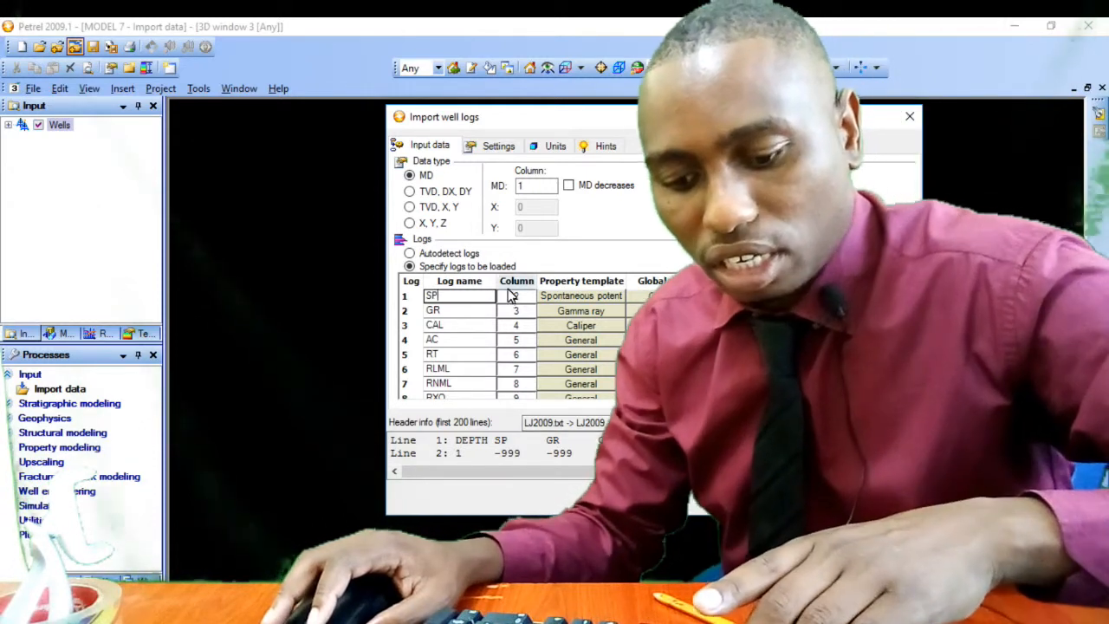
pyautogui.click(520, 297)
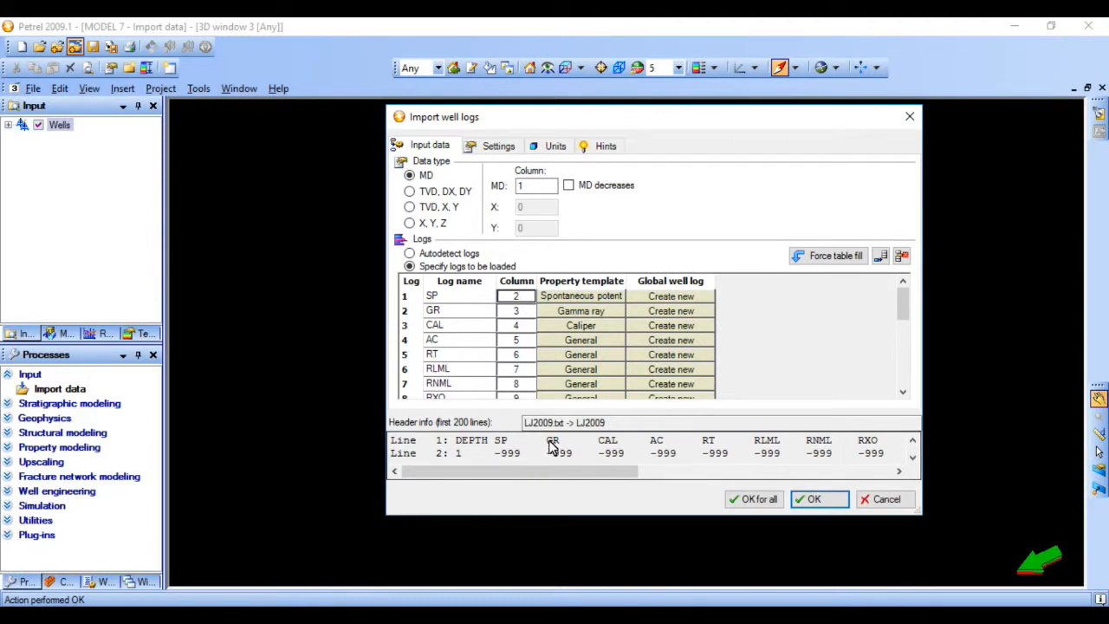
# - Check the GR and CAL log names and the CAL column number against the file's header line
pyautogui.click(450, 312)
pyautogui.doubleClick(450, 312)
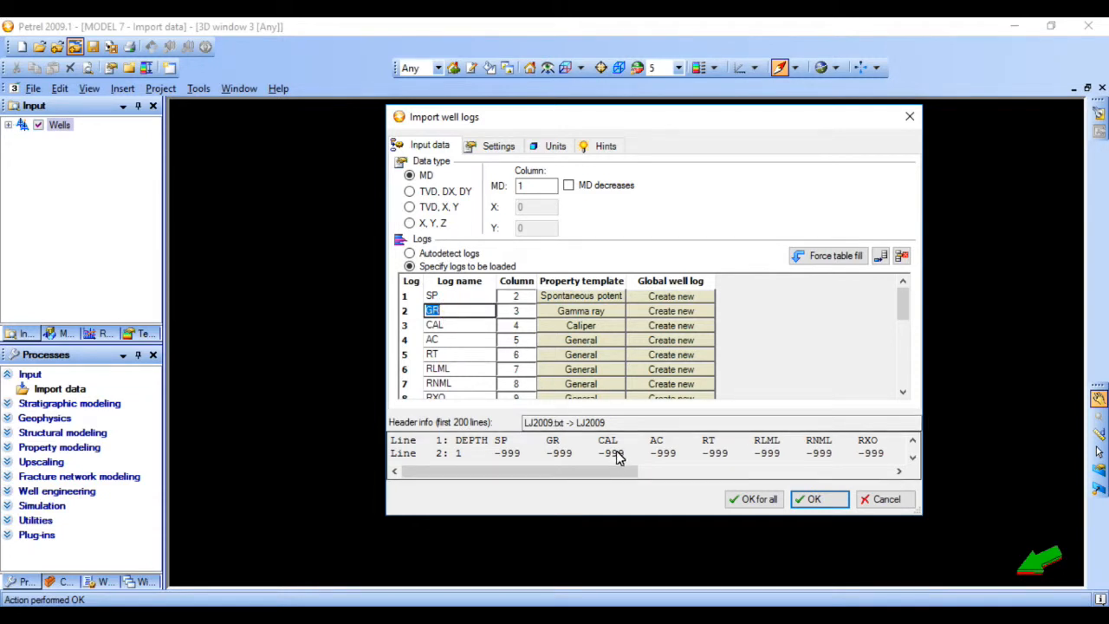
pyautogui.click(448, 330)
pyautogui.doubleClick(450, 332)
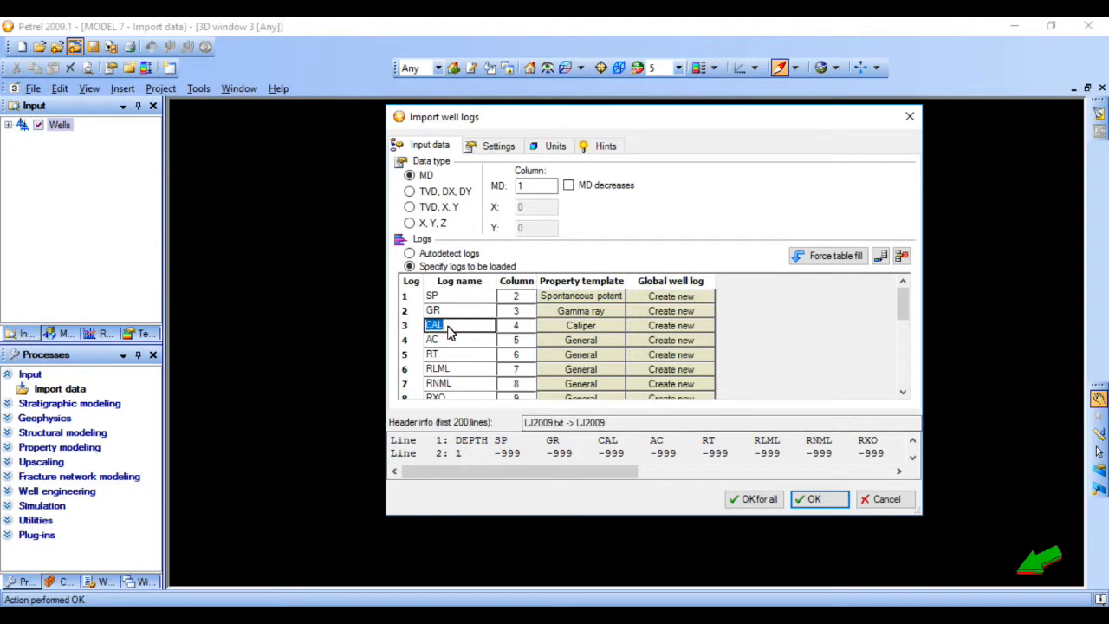
pyautogui.click(523, 325)
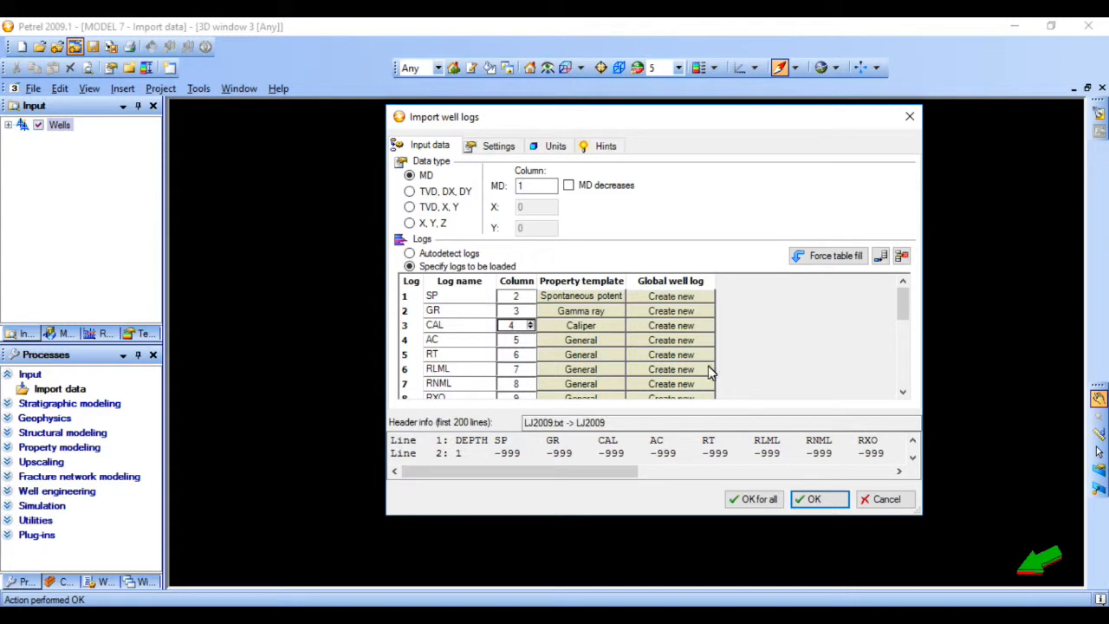
# - Delete the four surplus rows, Log18 to Log21, from the end of the table of logs to be loaded
pyautogui.moveTo(898, 313); pyautogui.dragTo(896, 396)
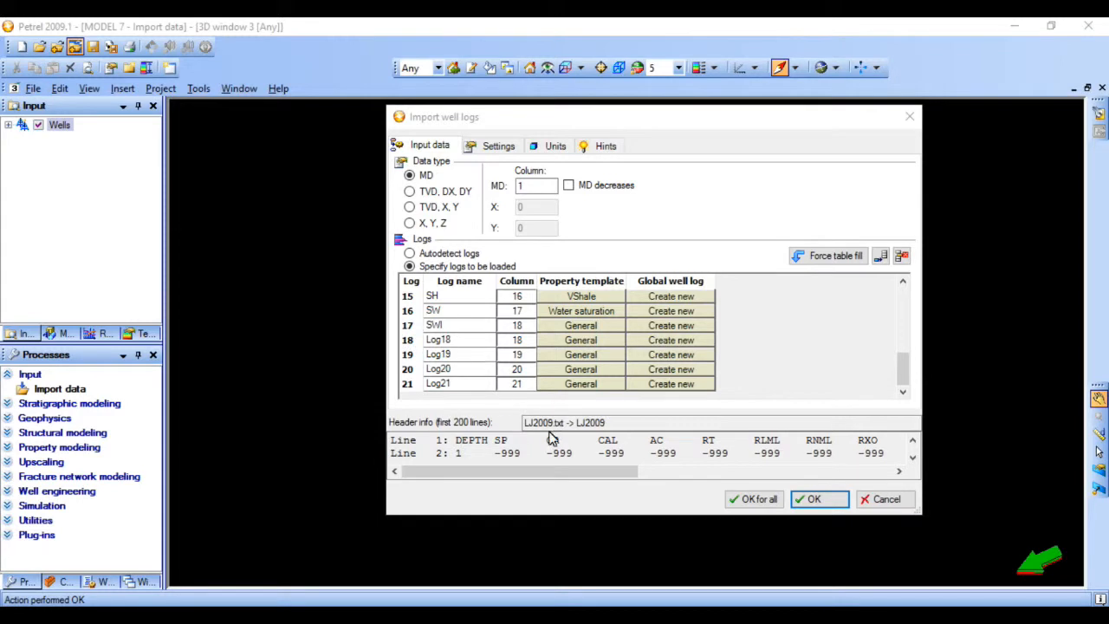
pyautogui.moveTo(563, 473); pyautogui.dragTo(807, 483)
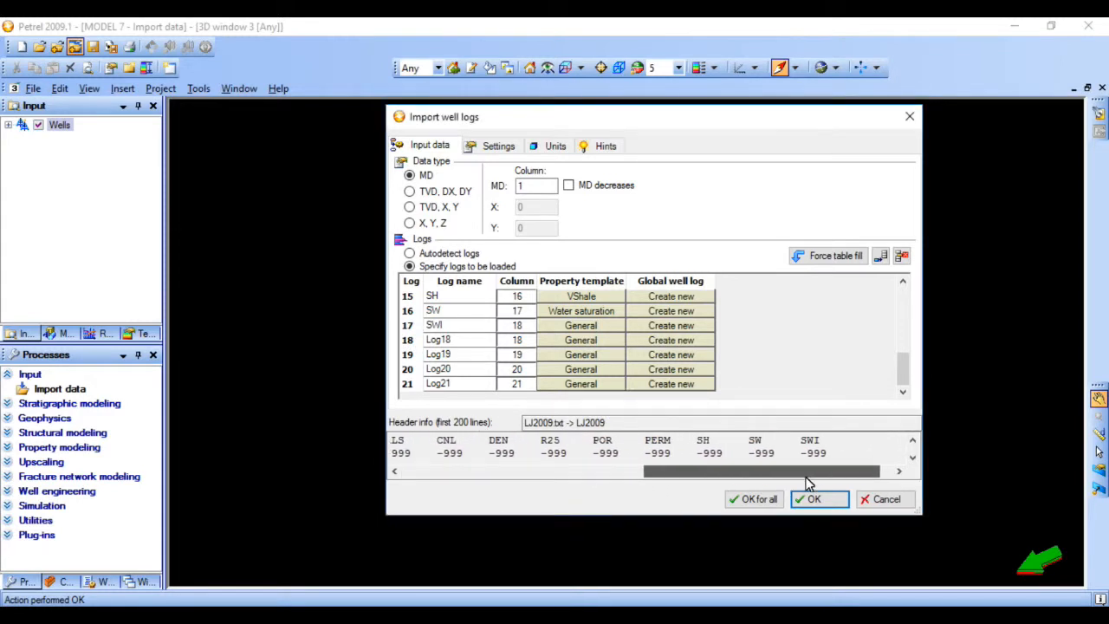
pyautogui.click(405, 384)
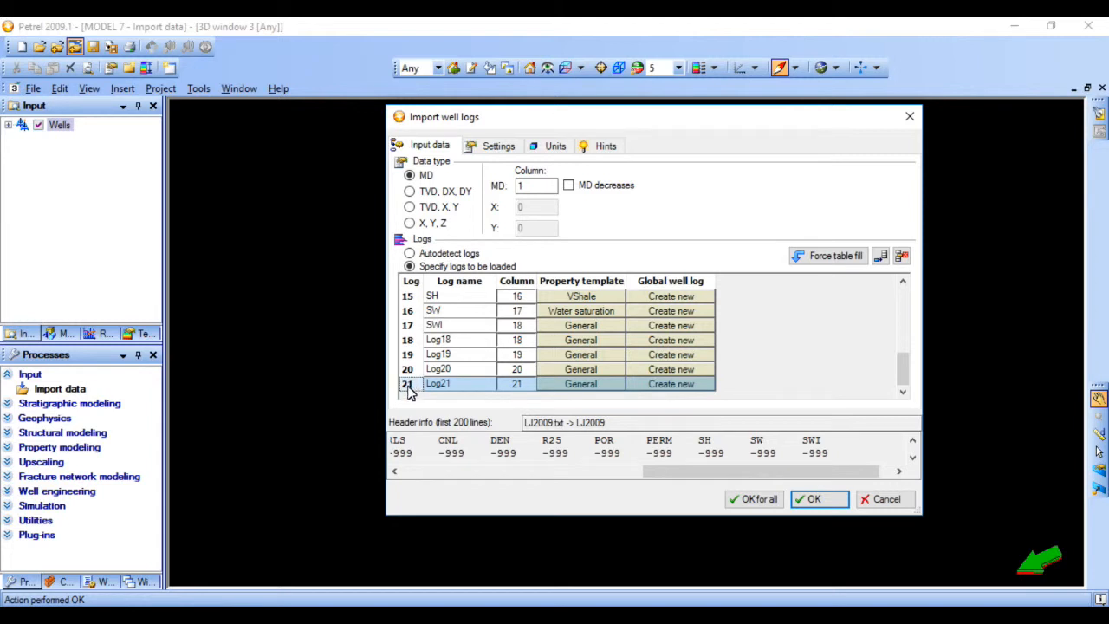
pyautogui.click(901, 256)
pyautogui.click(407, 384)
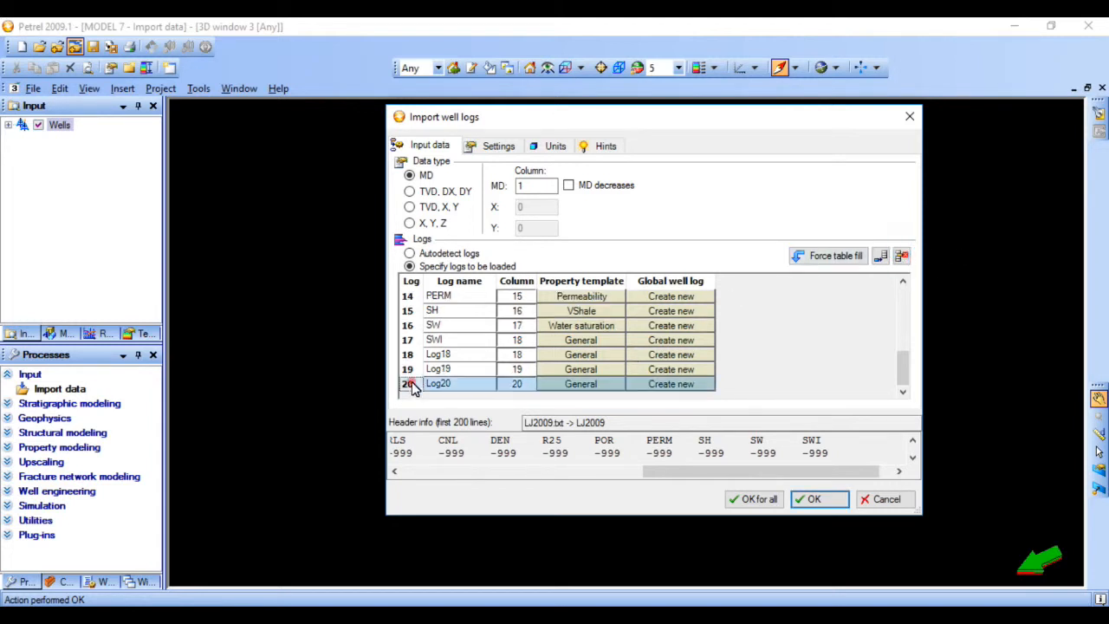
pyautogui.click(901, 255)
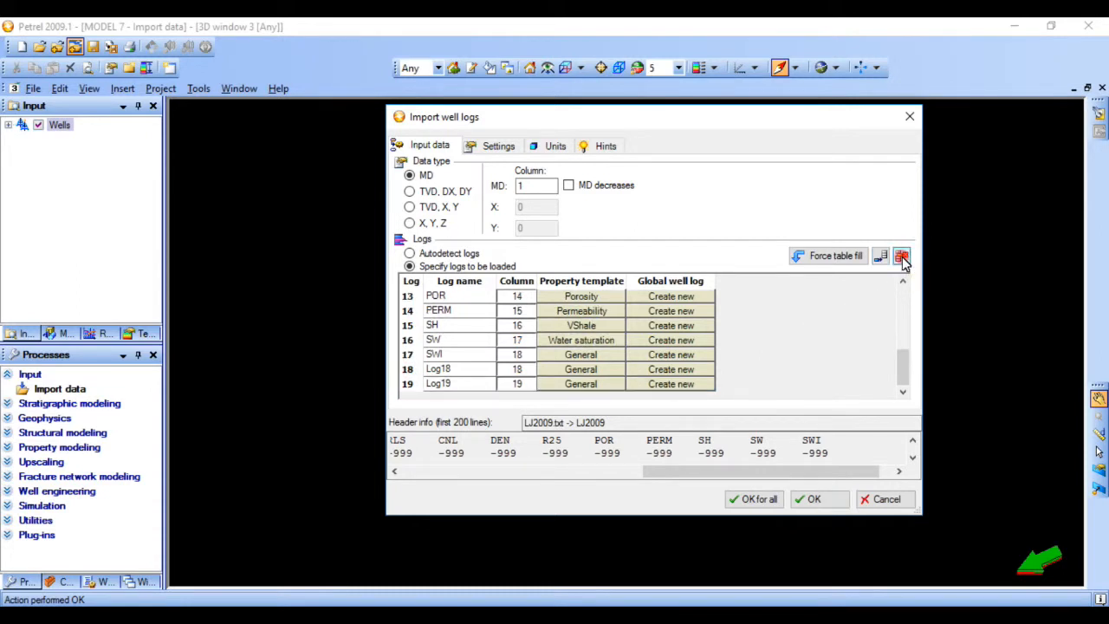
pyautogui.click(407, 384)
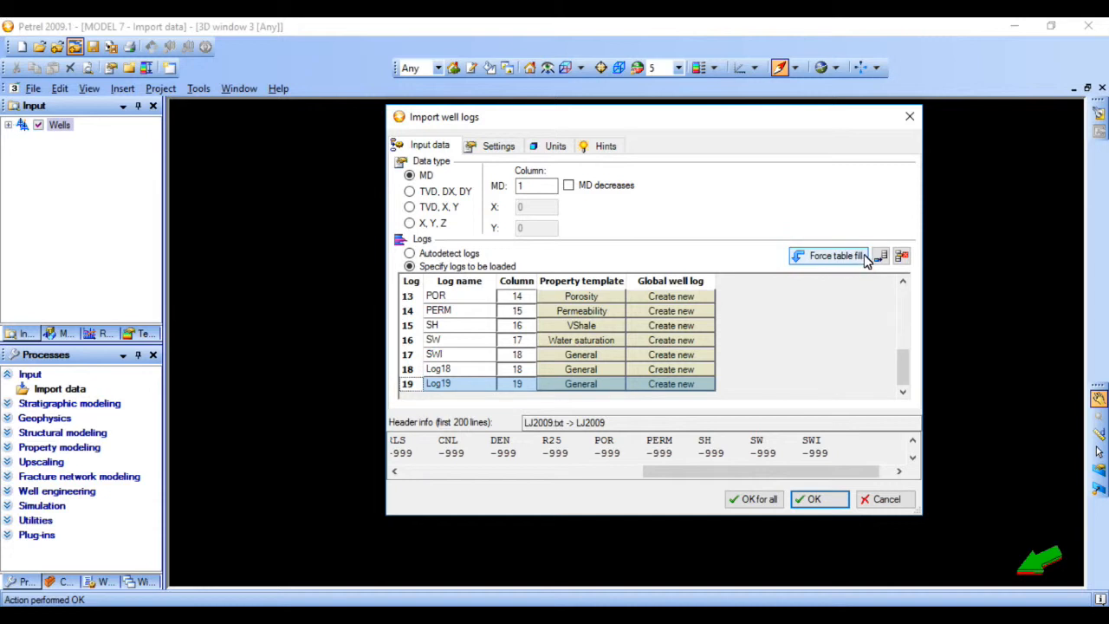
pyautogui.click(901, 256)
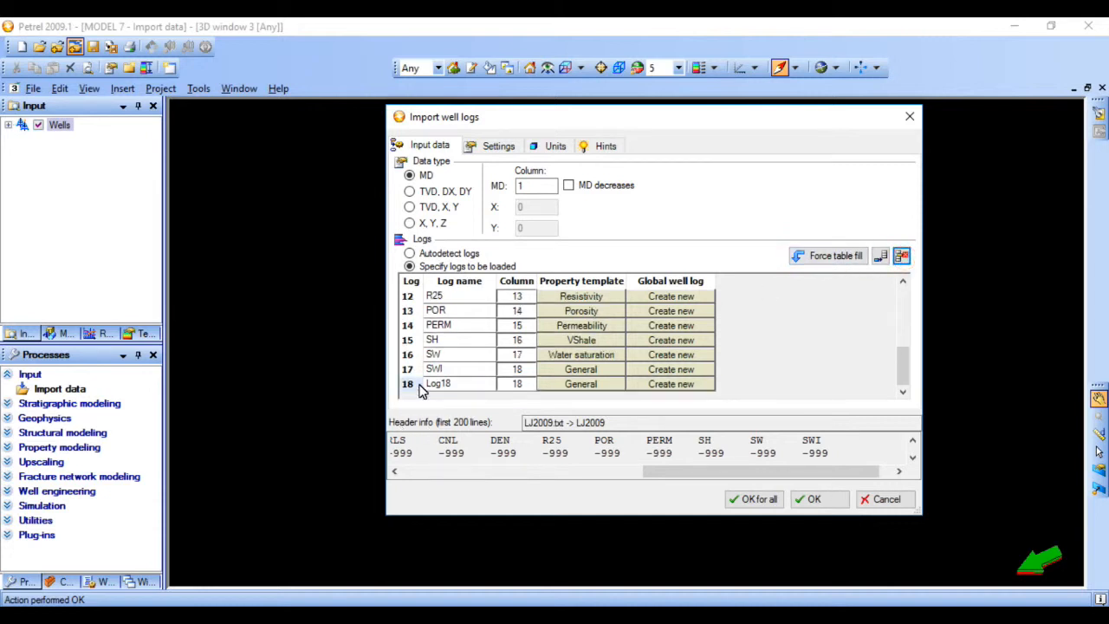
pyautogui.click(421, 386)
pyautogui.press('Delete')
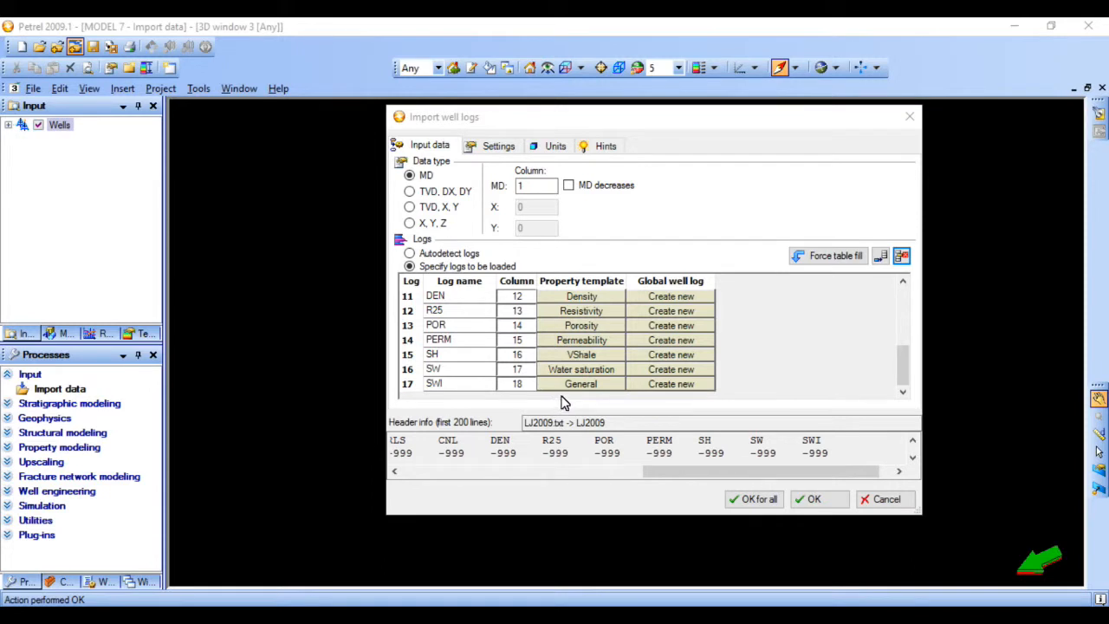
# - Browse the available property templates for the SP log and select Spontaneous potential
pyautogui.scroll(4, 559, 400)
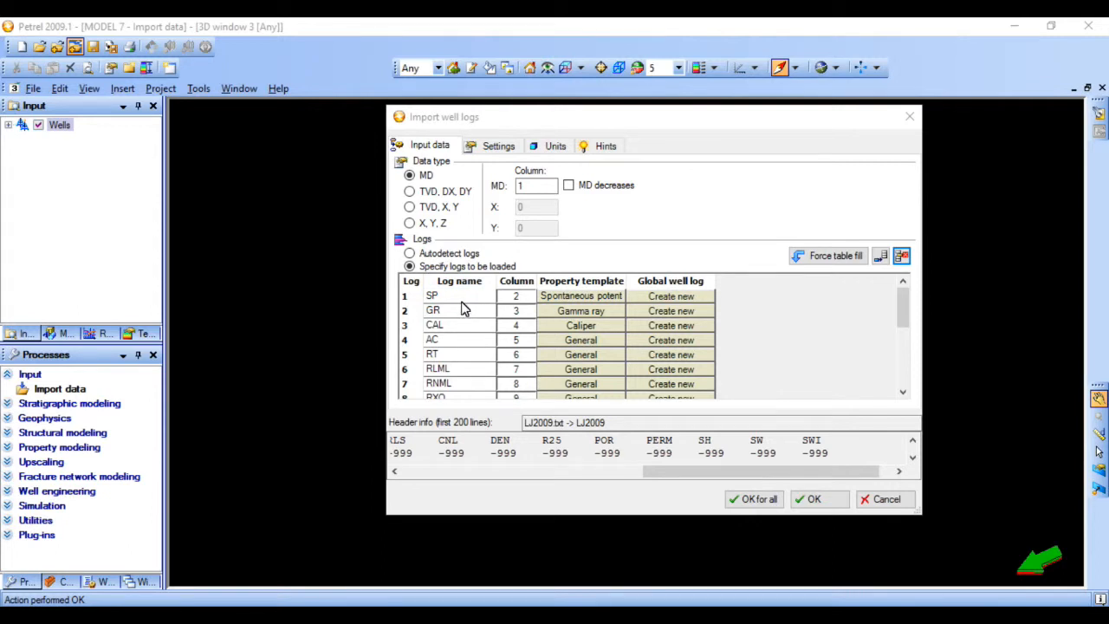
pyautogui.click(602, 296)
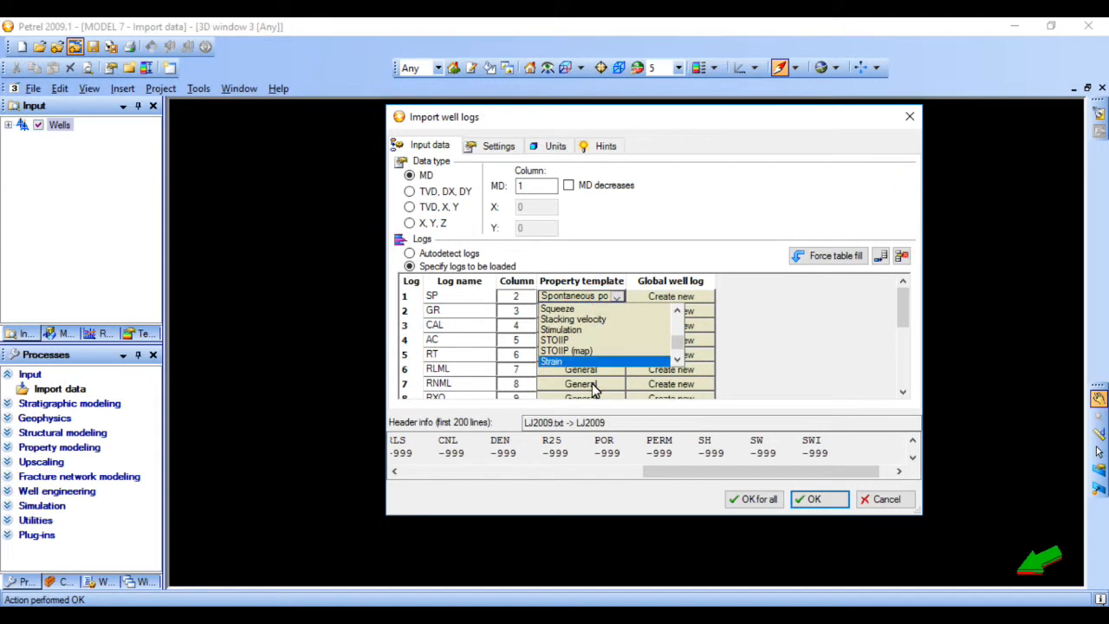
pyautogui.scroll(6, 632, 339)
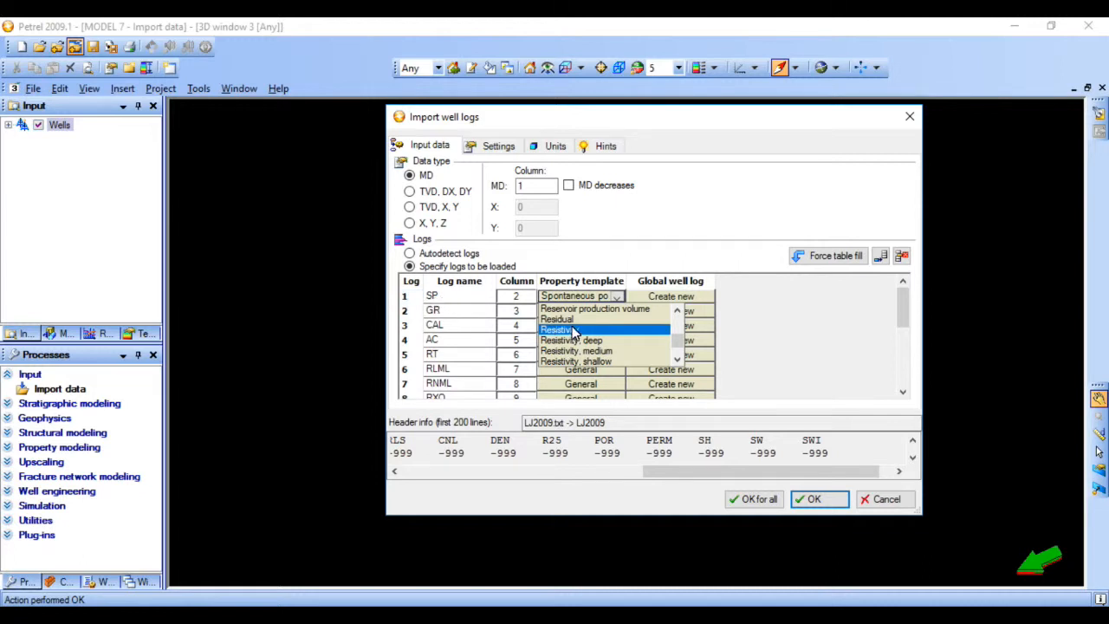
pyautogui.scroll(5, 584, 341)
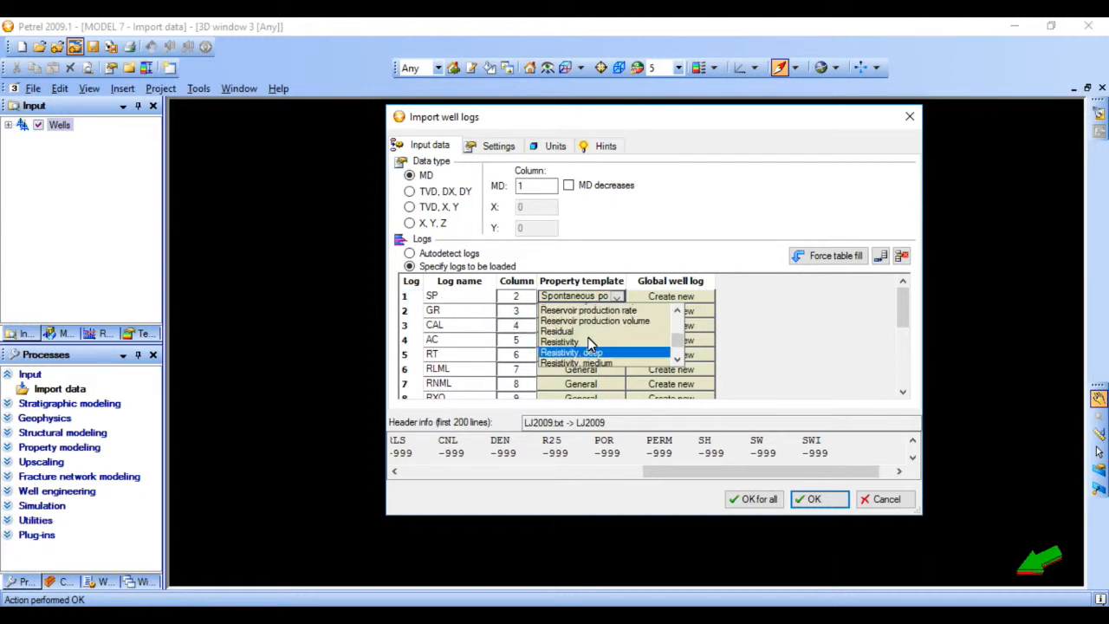
pyautogui.scroll(8, 589, 344)
pyautogui.scroll(20, 589, 344)
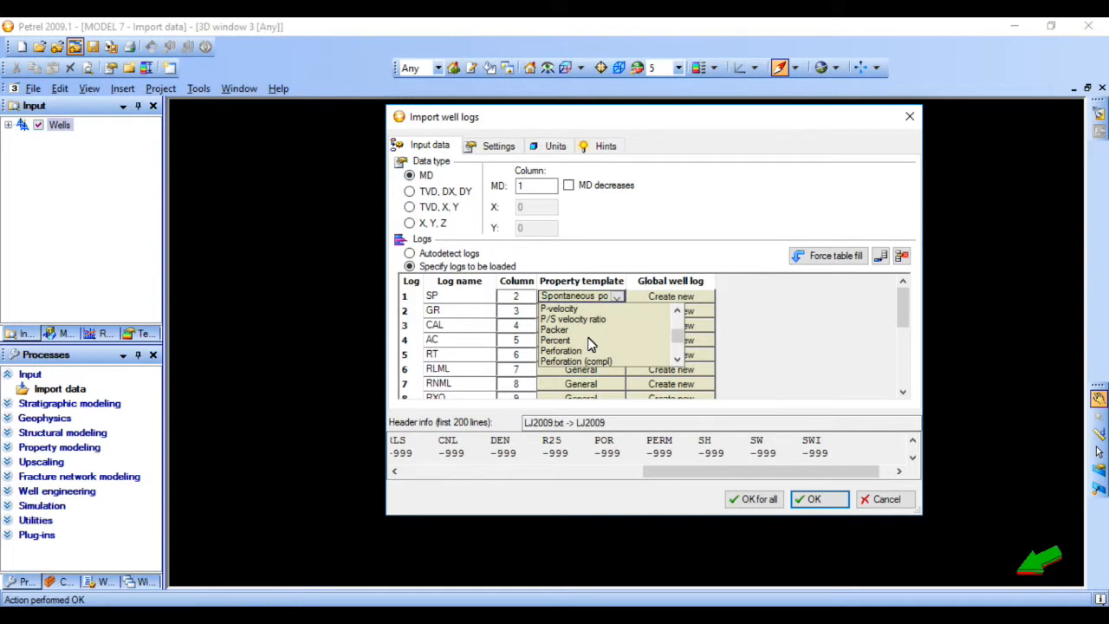
pyautogui.scroll(5, 589, 344)
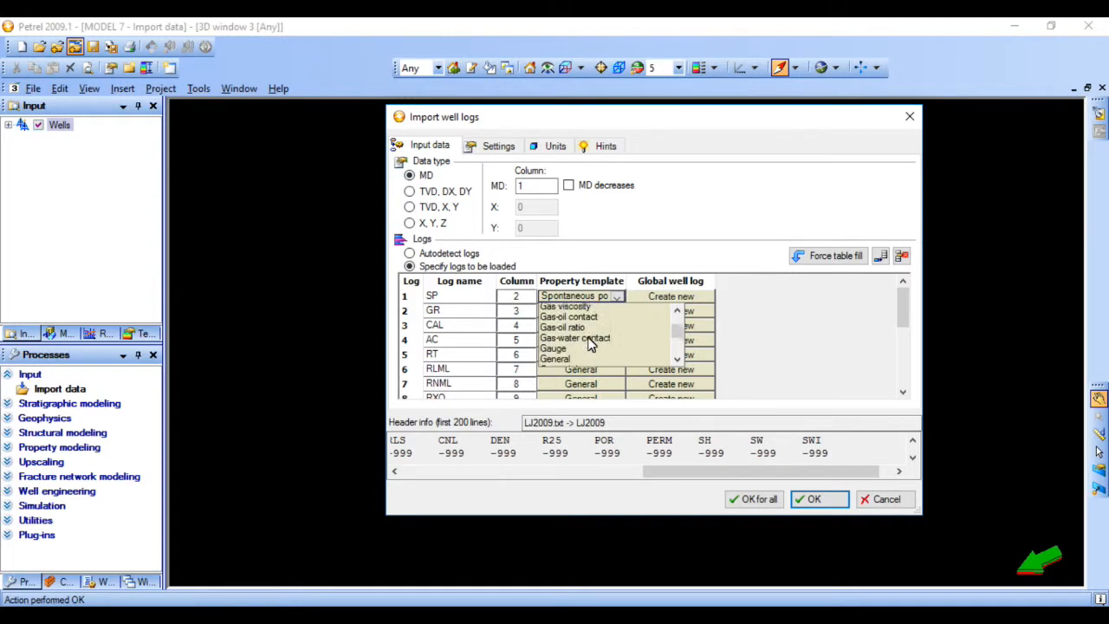
pyautogui.scroll(3, 607, 329)
pyautogui.scroll(-8, 608, 336)
pyautogui.scroll(-15, 608, 342)
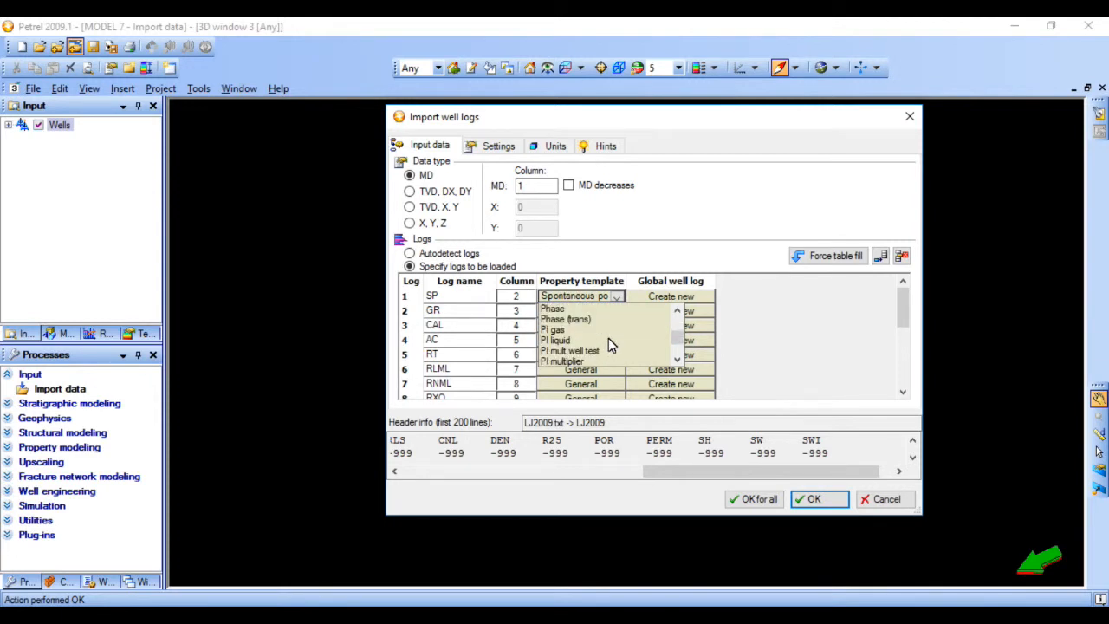
pyautogui.scroll(-6, 607, 339)
pyautogui.scroll(4, 607, 340)
pyautogui.scroll(1, 606, 339)
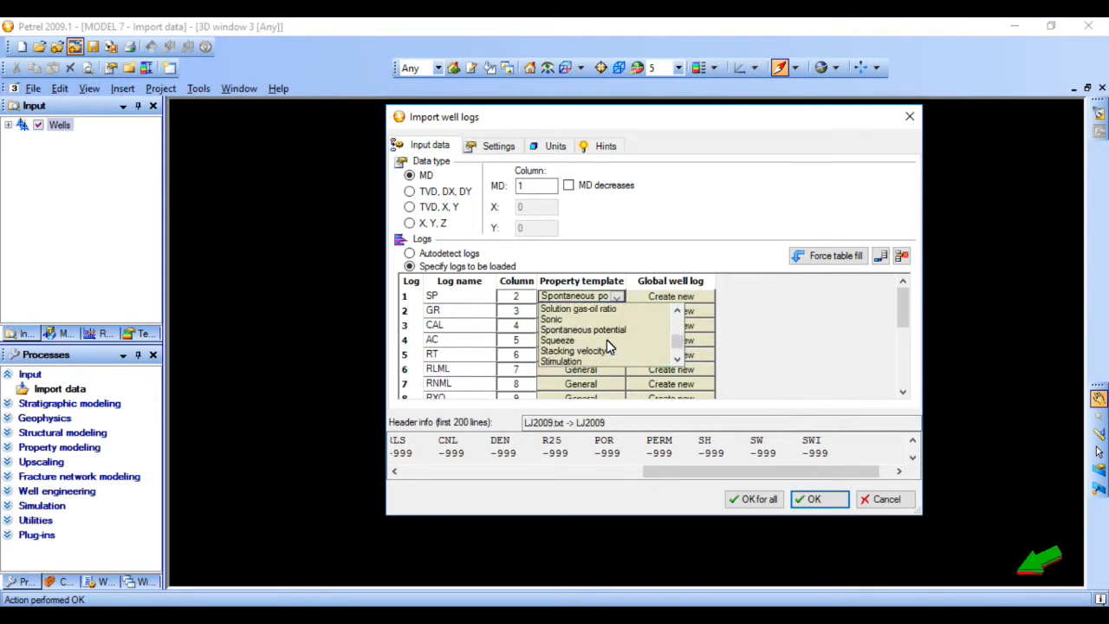
pyautogui.click(594, 327)
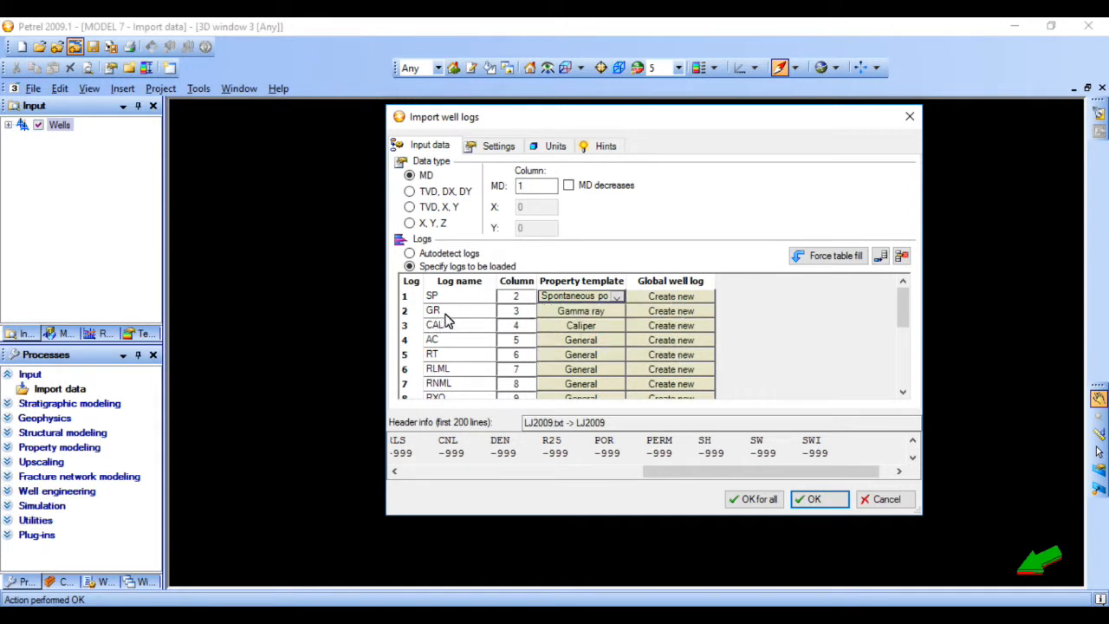
# - Set the property template to Gamma ray for the GR log and General for the AC log
pyautogui.click(611, 314)
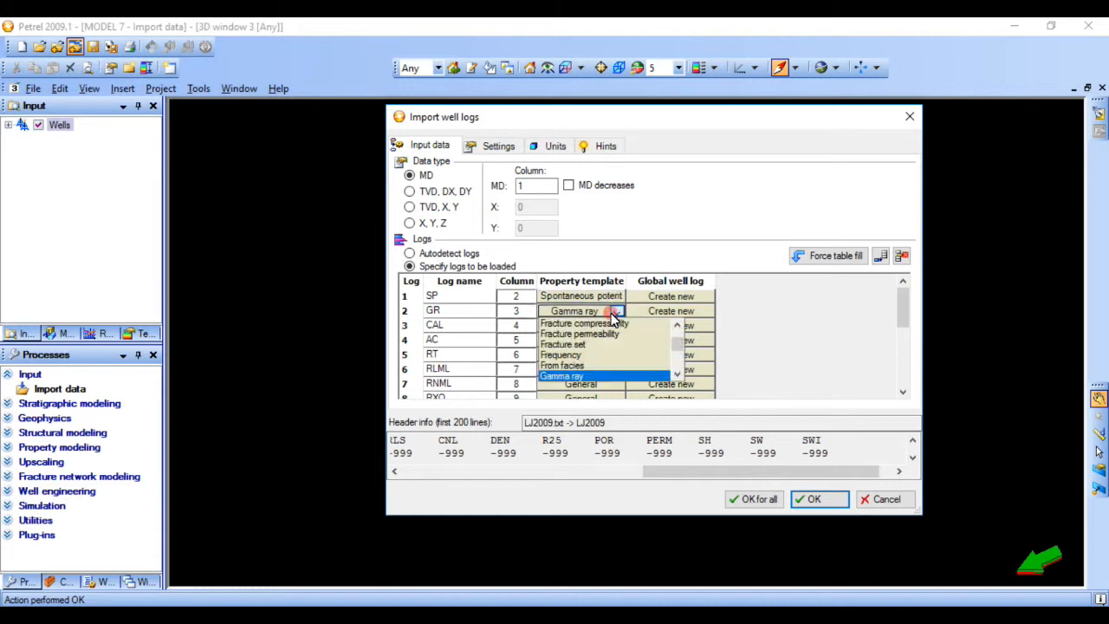
pyautogui.click(565, 379)
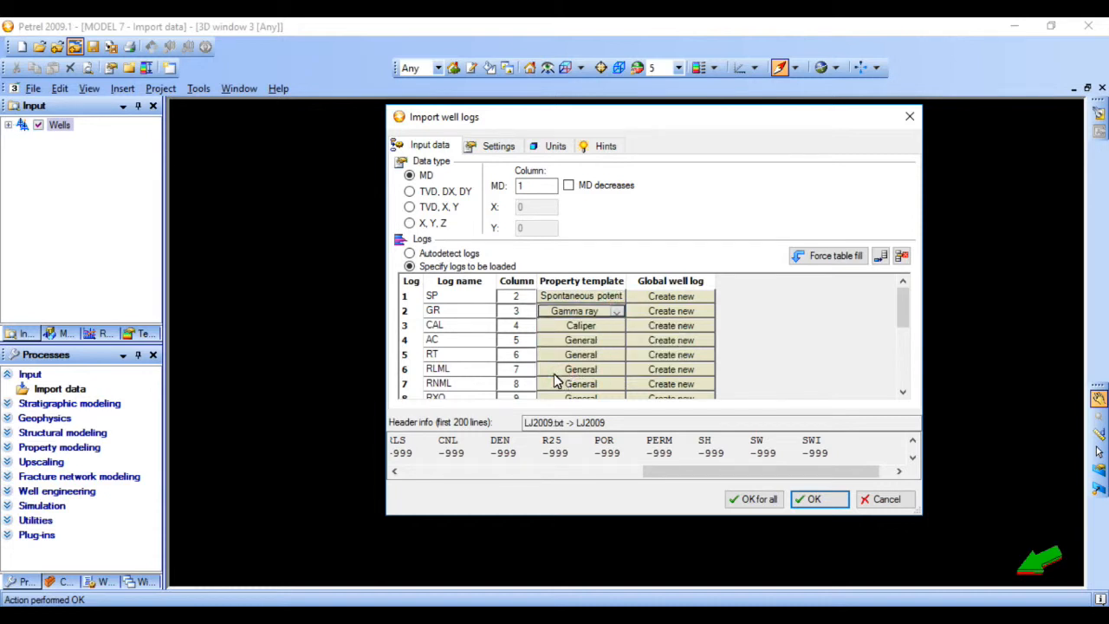
pyautogui.scroll(-3, 506, 351)
pyautogui.scroll(3, 505, 350)
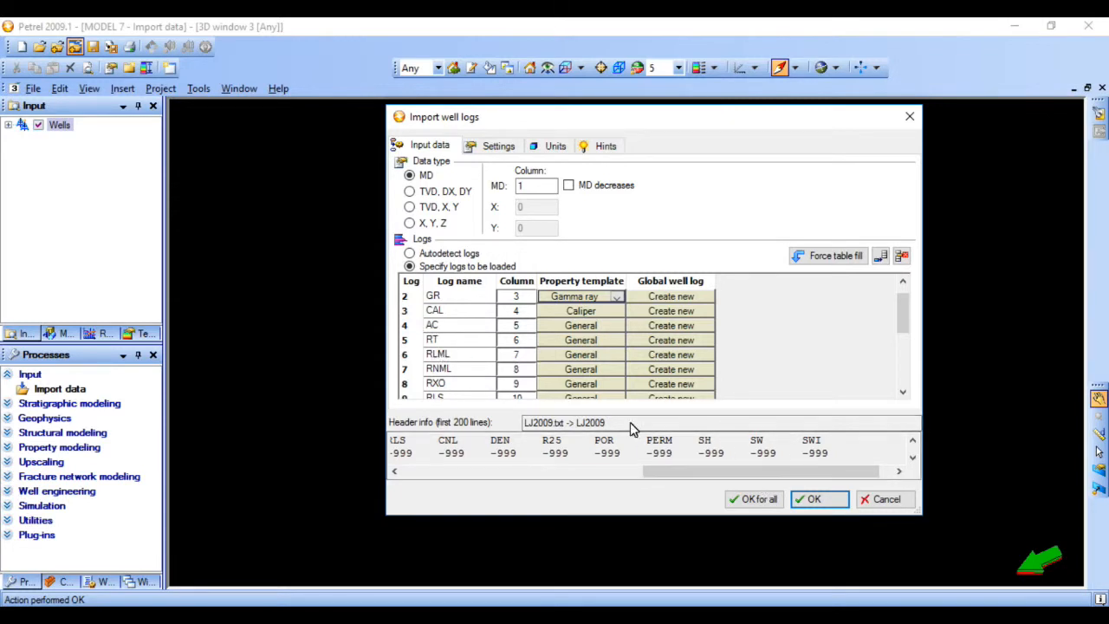
pyautogui.click(567, 328)
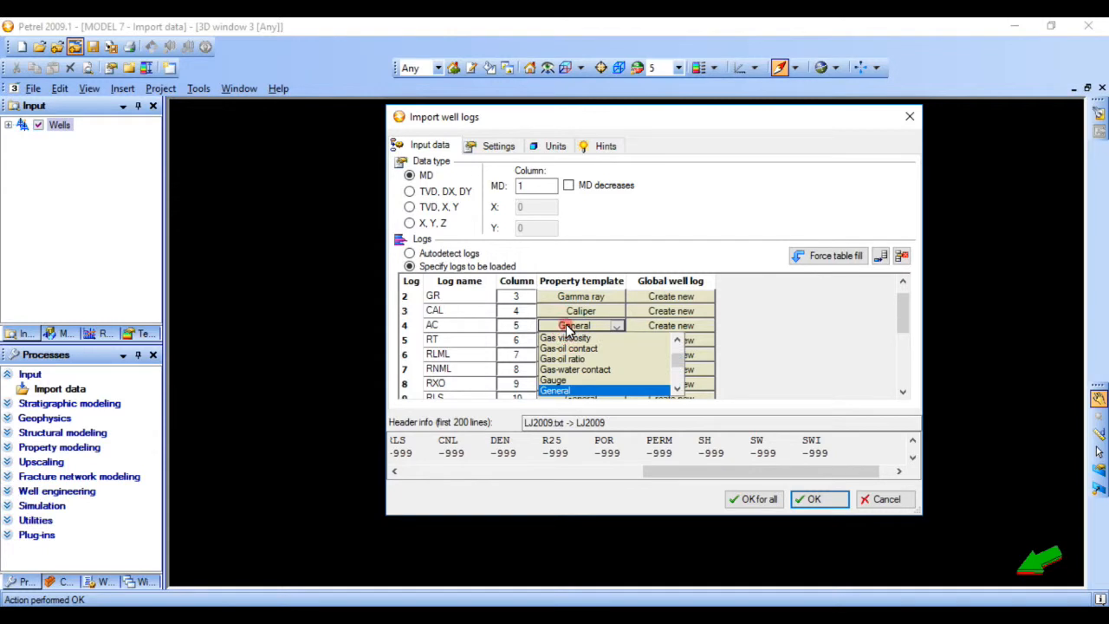
pyautogui.click(568, 392)
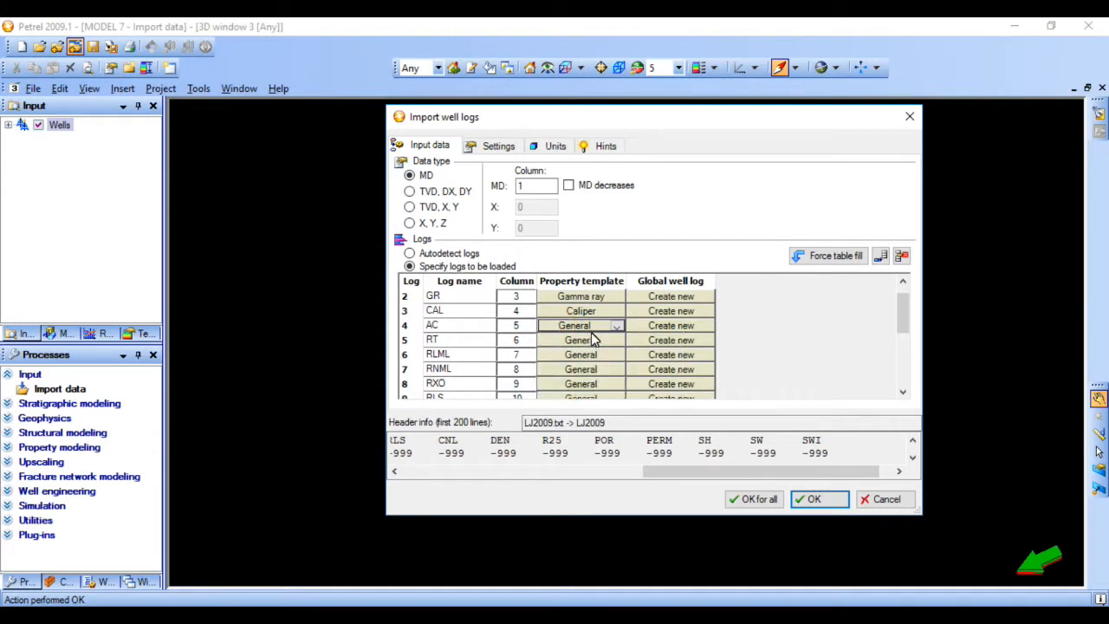
# - Set the POR log's property template to Porosity and import the logs with these settings for all files
pyautogui.scroll(-3, 544, 354)
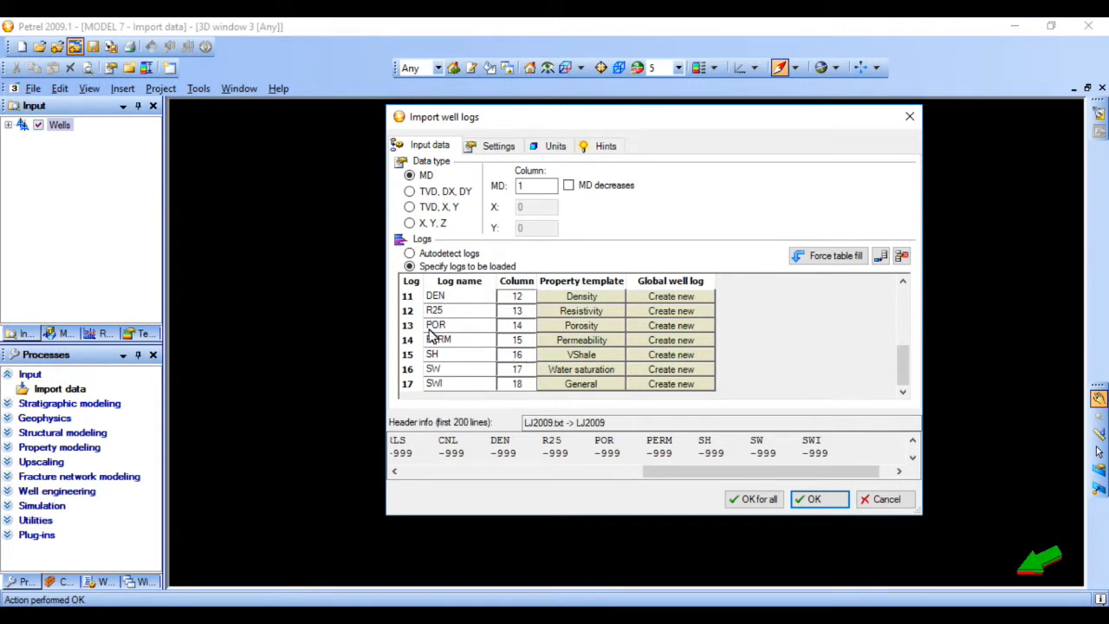
pyautogui.click(603, 324)
pyautogui.click(615, 325)
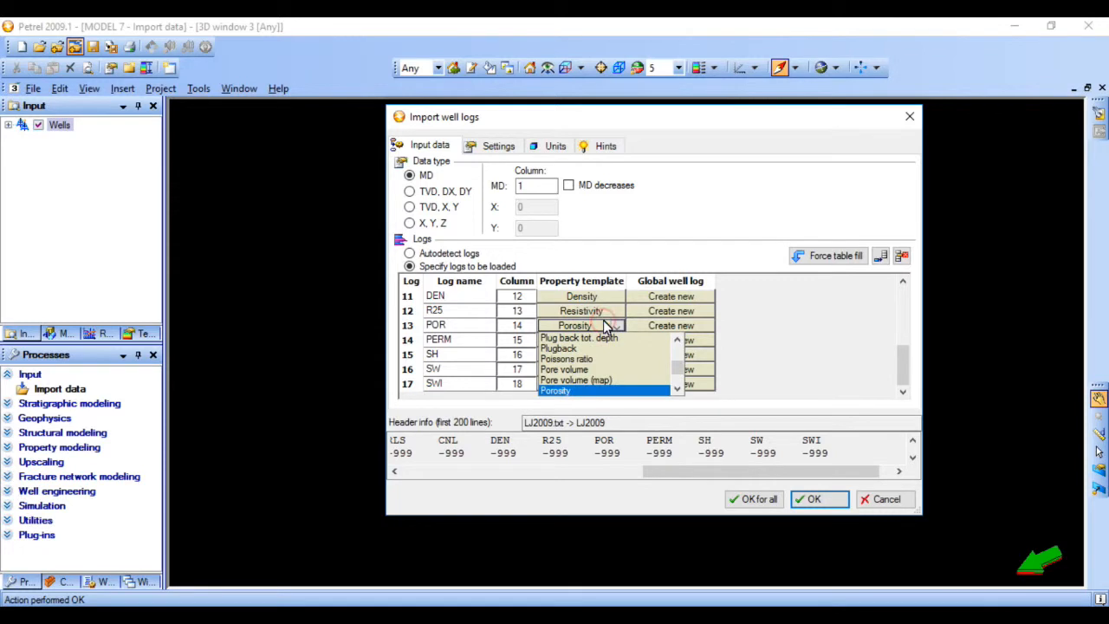
pyautogui.click(584, 390)
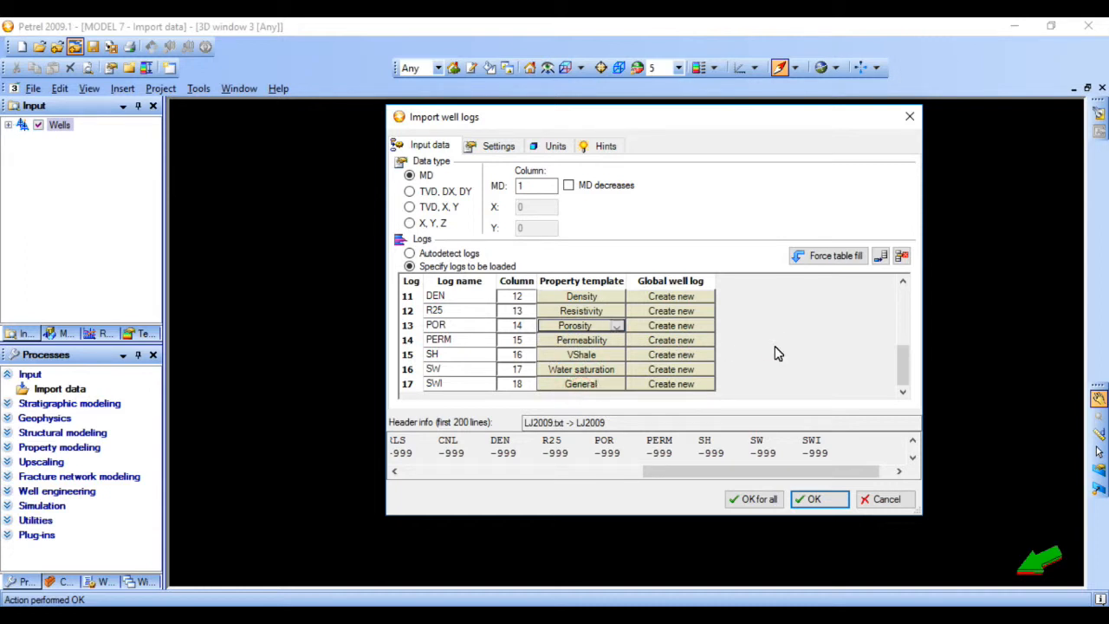
pyautogui.click(766, 501)
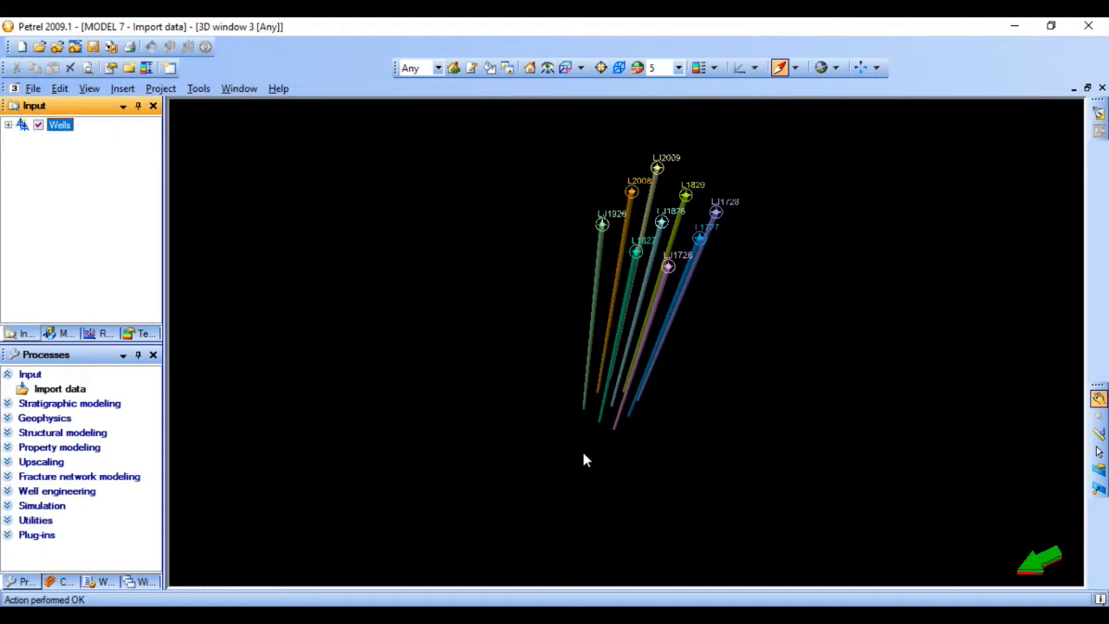
# - Create a new well section window and display well L1727 in it
pyautogui.click(239, 90)
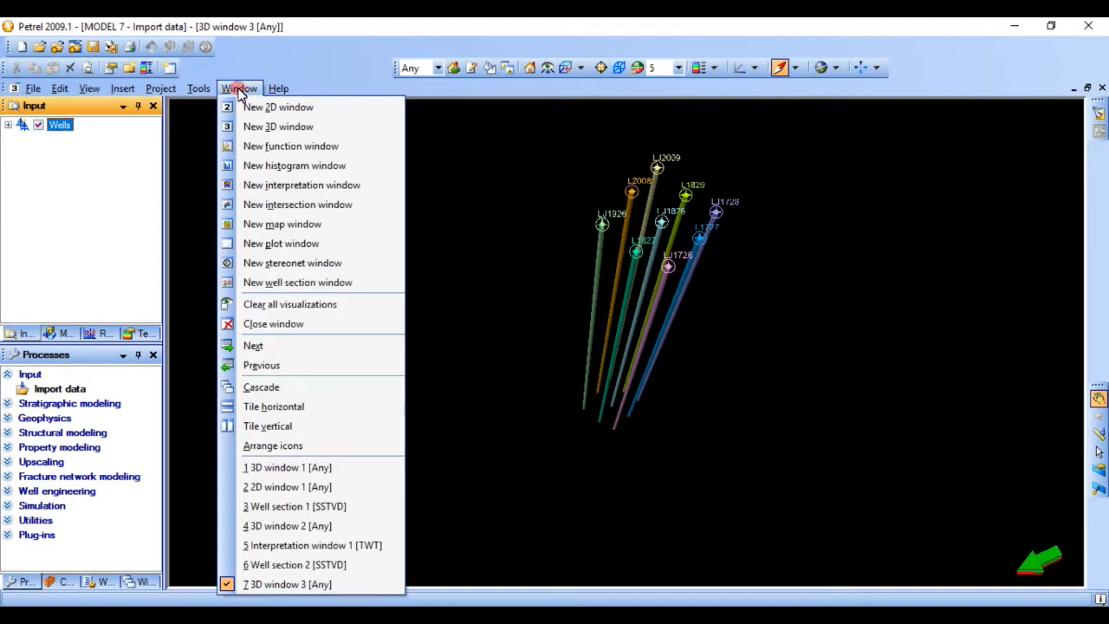
pyautogui.click(303, 283)
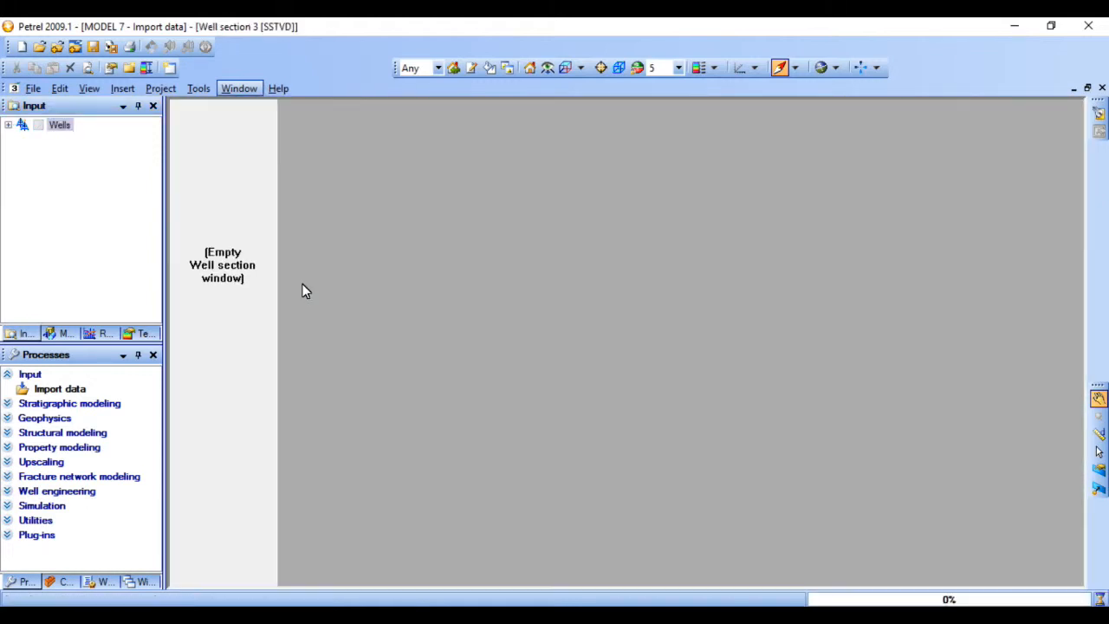
pyautogui.click(9, 148)
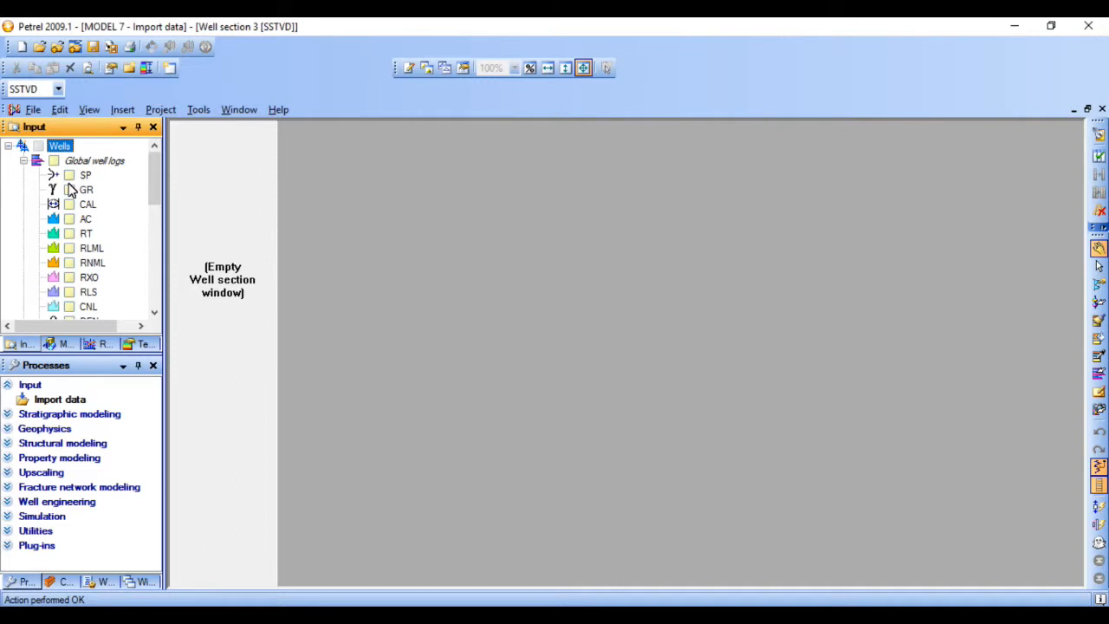
pyautogui.click(69, 177)
pyautogui.click(69, 175)
pyautogui.moveTo(152, 196); pyautogui.dragTo(136, 275)
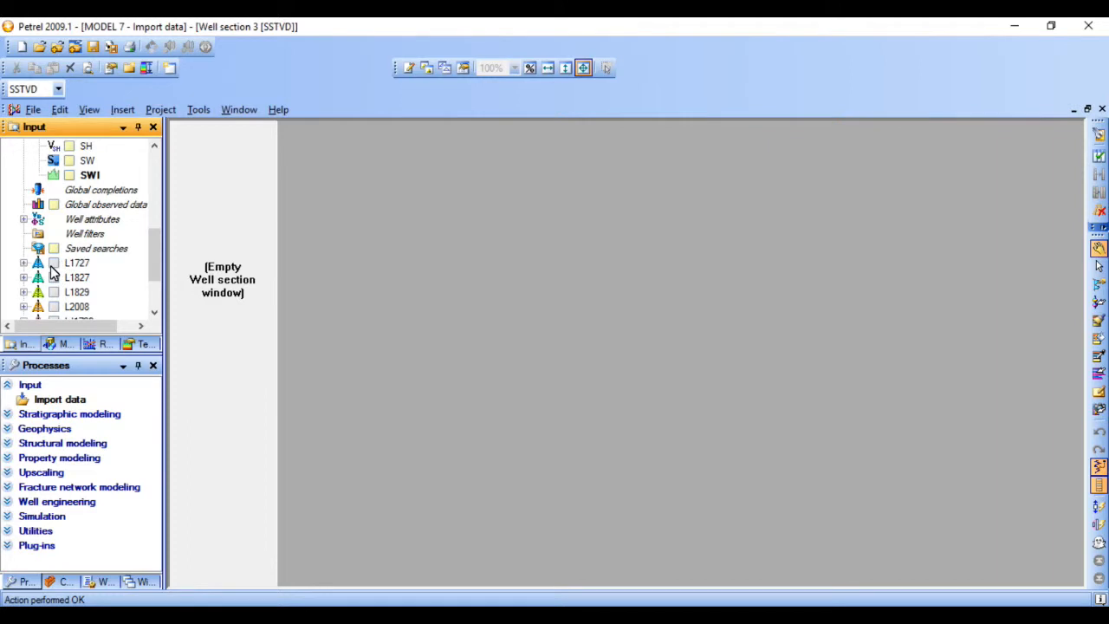
pyautogui.click(54, 263)
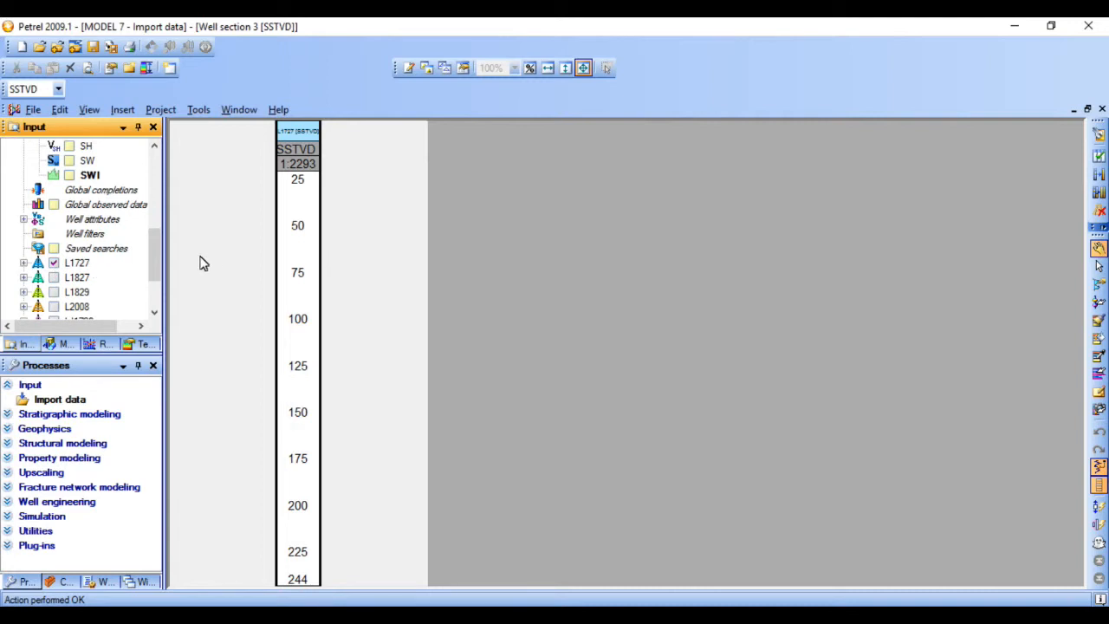
# - Display the SP and GR global well logs in the section of well L1727
pyautogui.moveTo(158, 253); pyautogui.dragTo(159, 160)
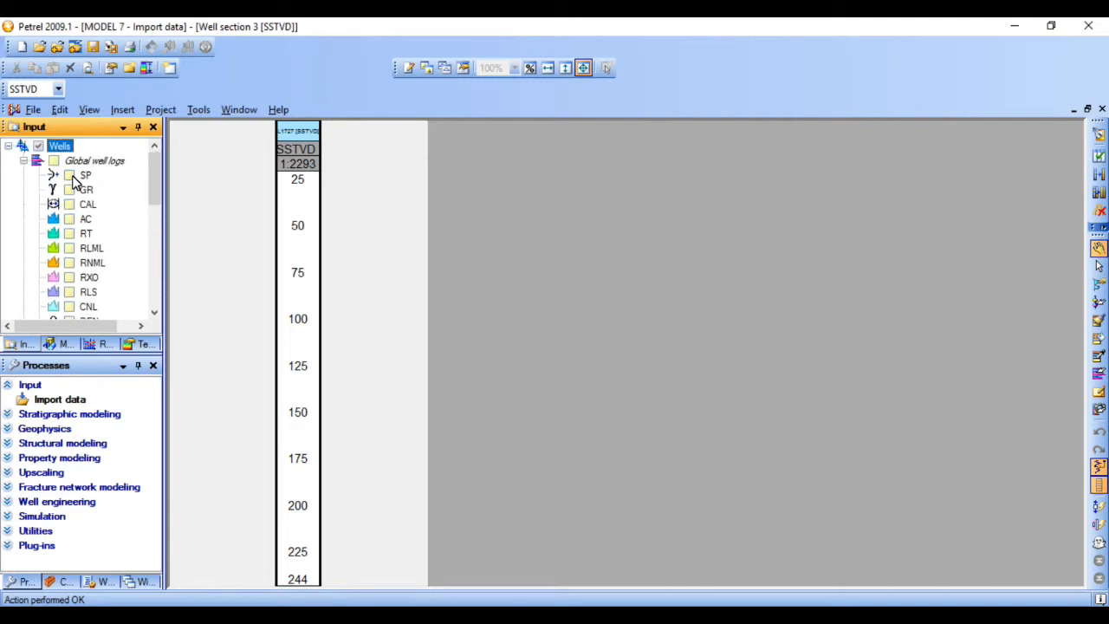
pyautogui.click(70, 175)
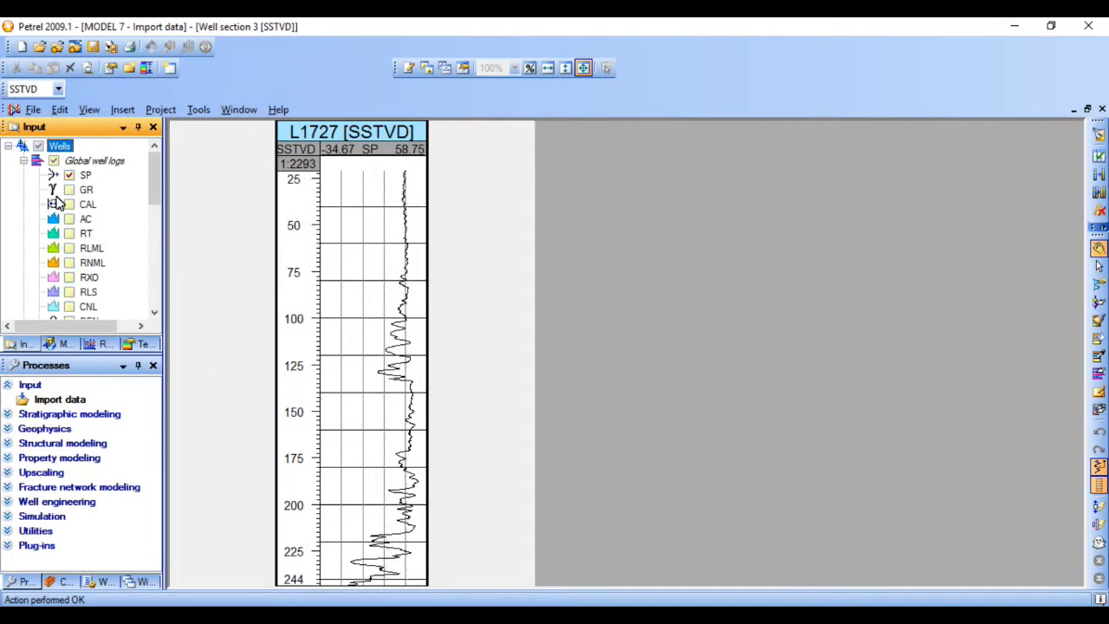
pyautogui.click(69, 190)
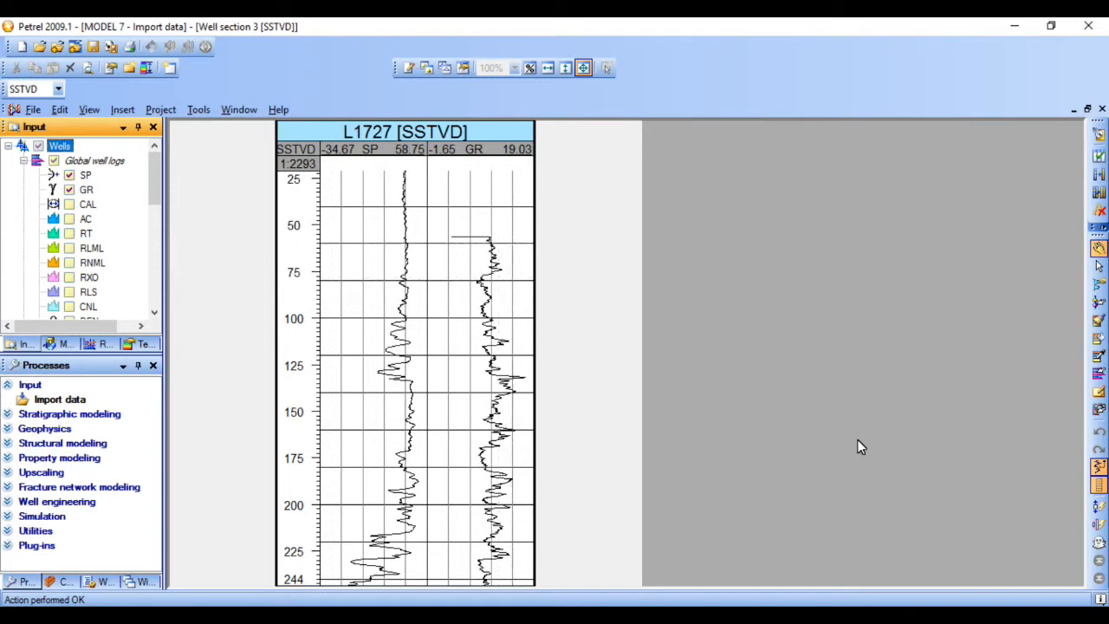
# - Add a full curve fill to the SP log track of well L1727
pyautogui.click(1098, 284)
pyautogui.click(348, 294)
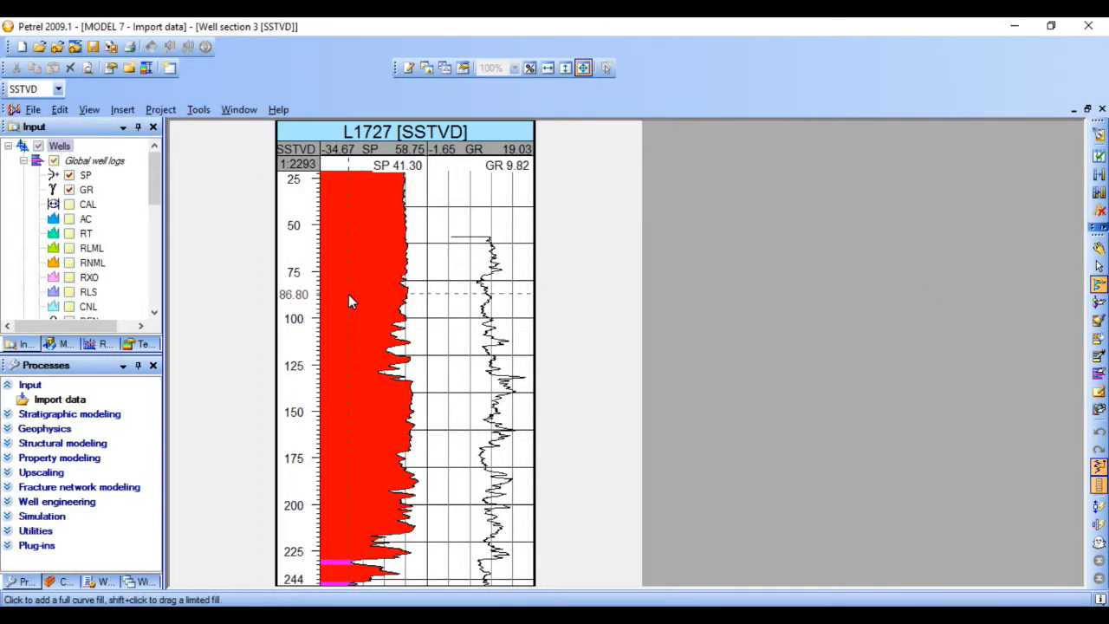
# - Add a full curve fill to the GR log track of well L1727
pyautogui.scroll(-2, 368, 296)
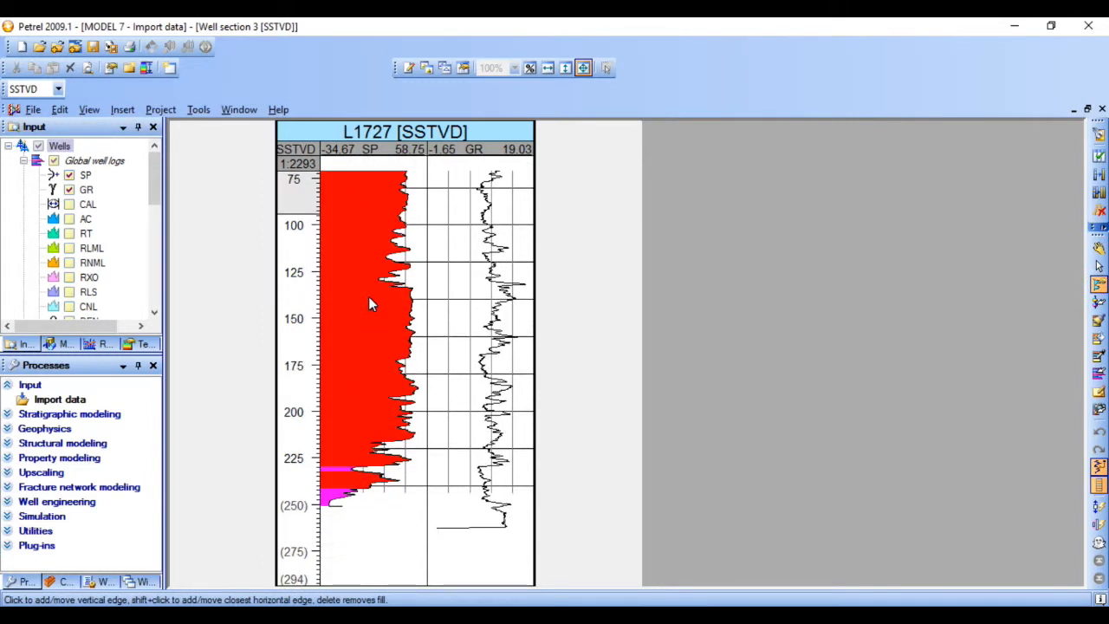
pyautogui.scroll(1, 368, 296)
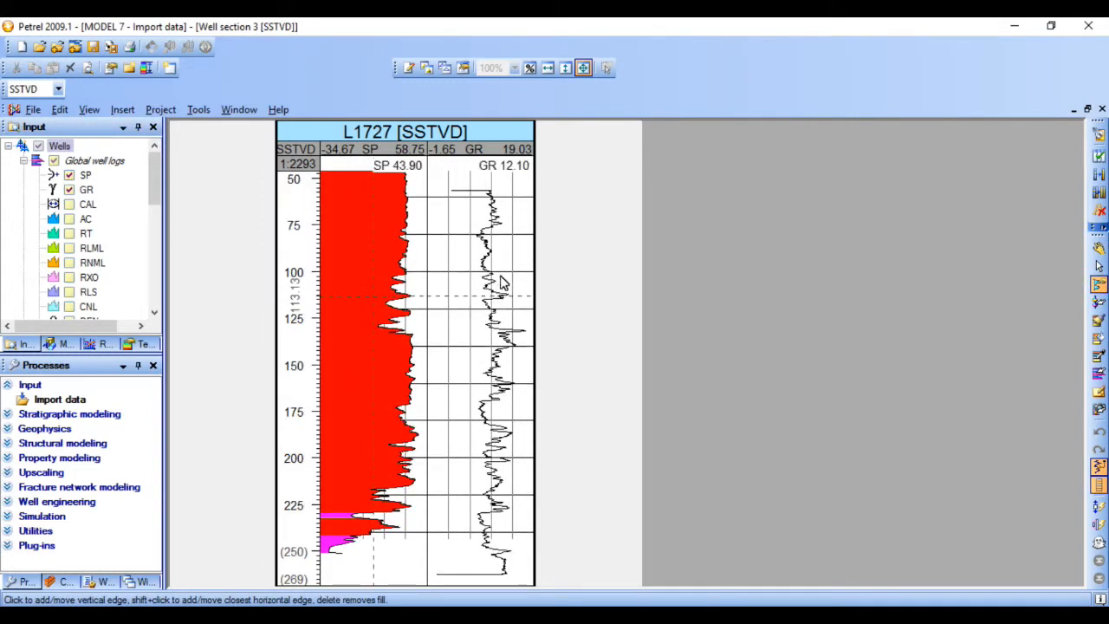
pyautogui.click(460, 206)
pyautogui.scroll(-2, 479, 317)
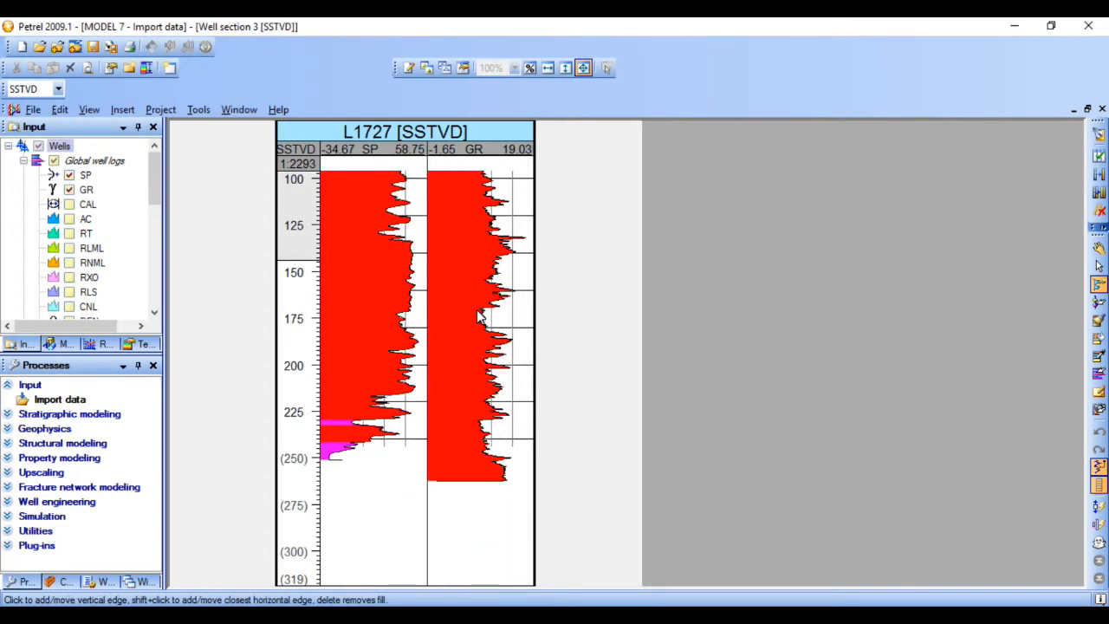
pyautogui.scroll(5, 478, 317)
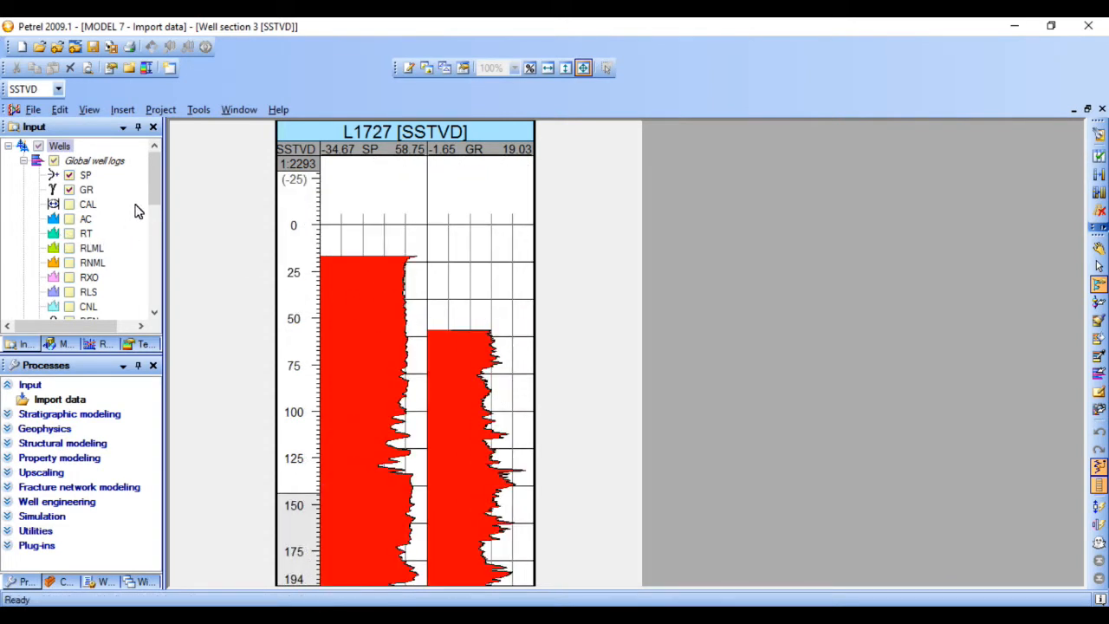
# - Display the POR global well log for well L1727 and add a full curve fill to its track
pyautogui.moveTo(150, 188); pyautogui.dragTo(153, 243)
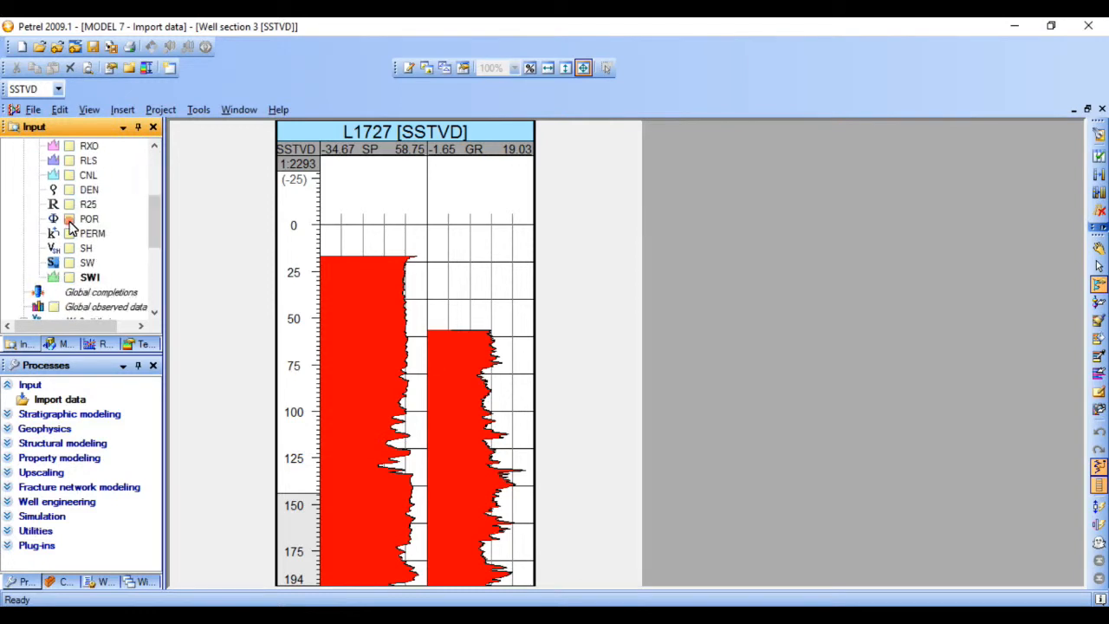
pyautogui.click(69, 219)
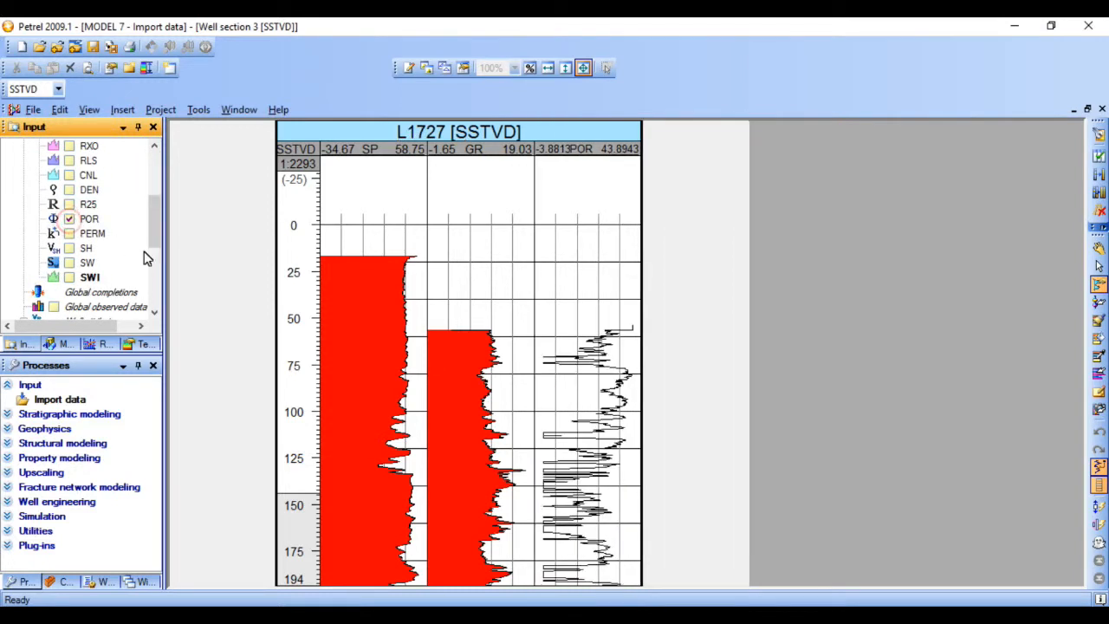
pyautogui.click(560, 336)
pyautogui.scroll(-3, 565, 371)
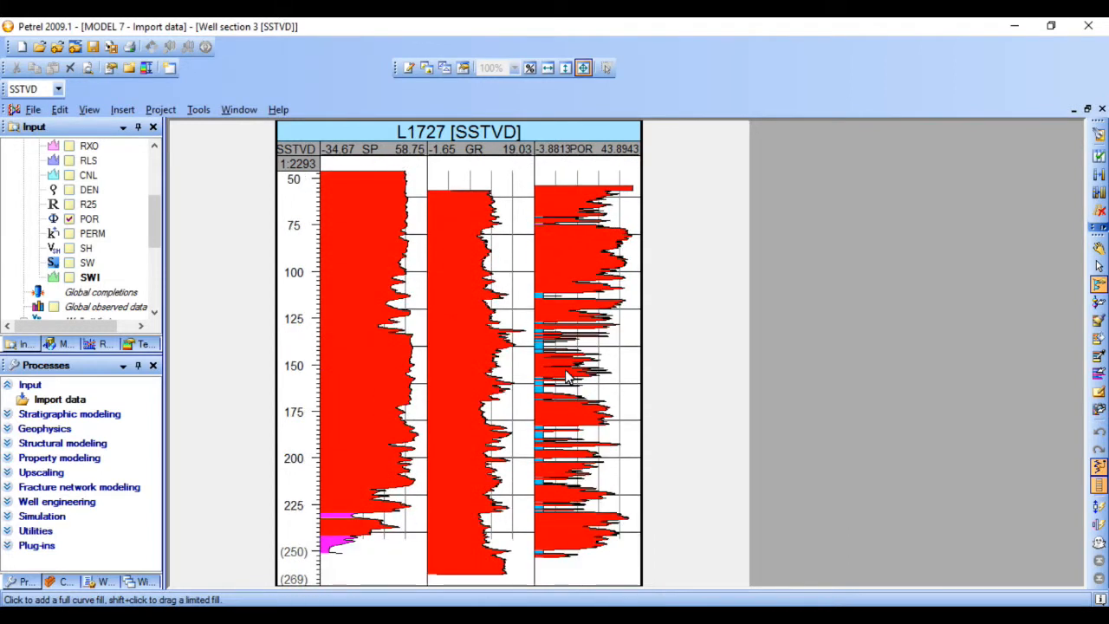
pyautogui.scroll(-1, 565, 374)
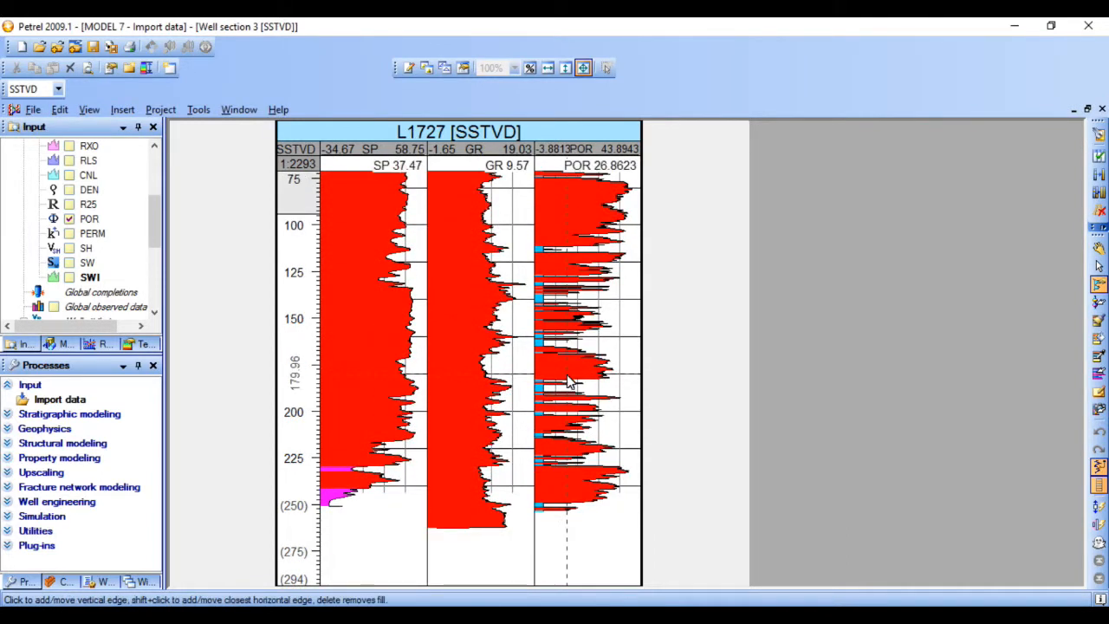
pyautogui.scroll(2, 568, 381)
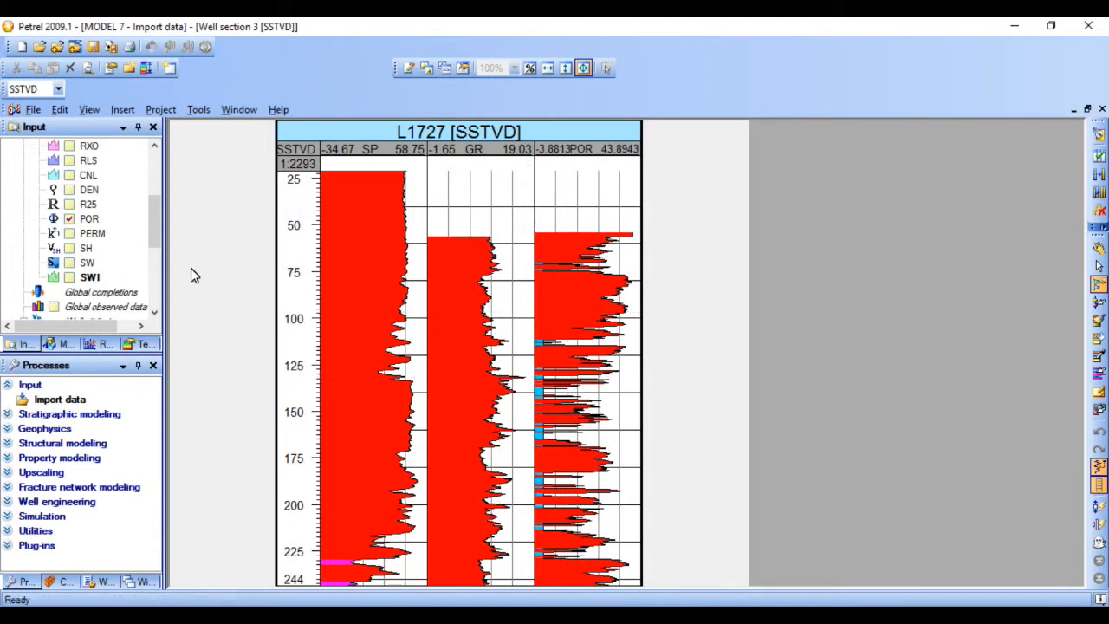
# - Add well L1827 to the well section and apply full curve fills to its SP and GR tracks
pyautogui.moveTo(153, 225); pyautogui.dragTo(153, 274)
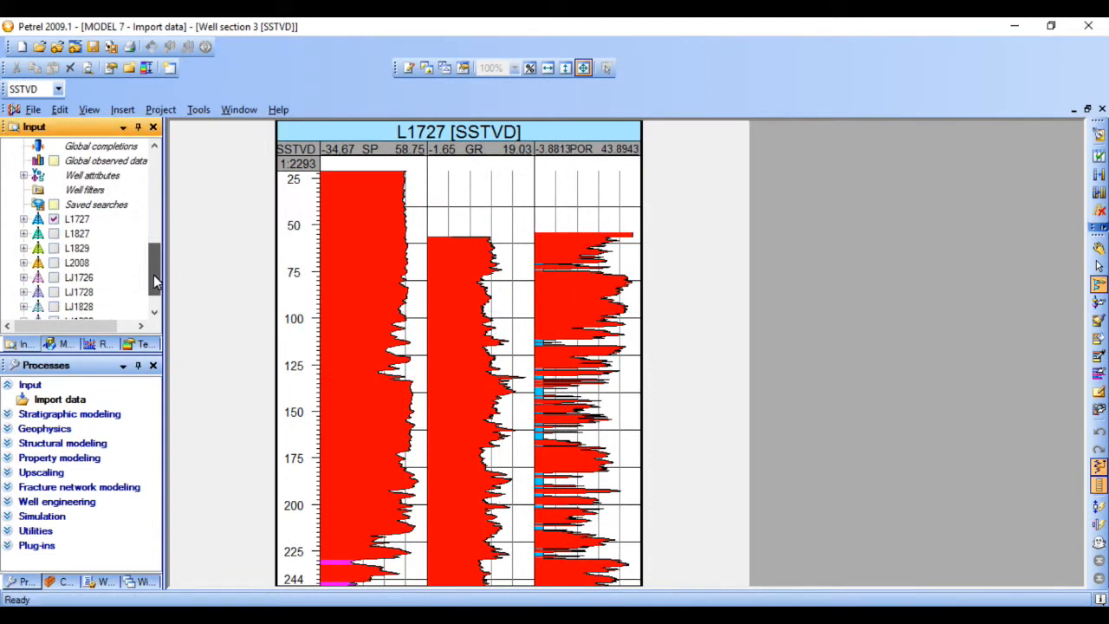
pyautogui.click(54, 234)
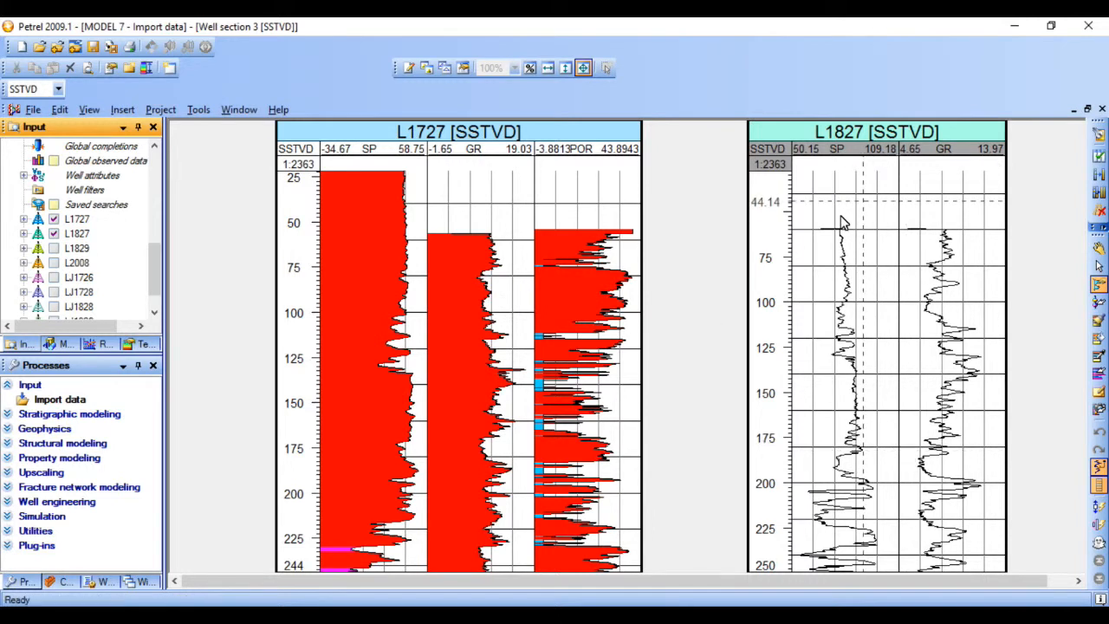
pyautogui.click(830, 268)
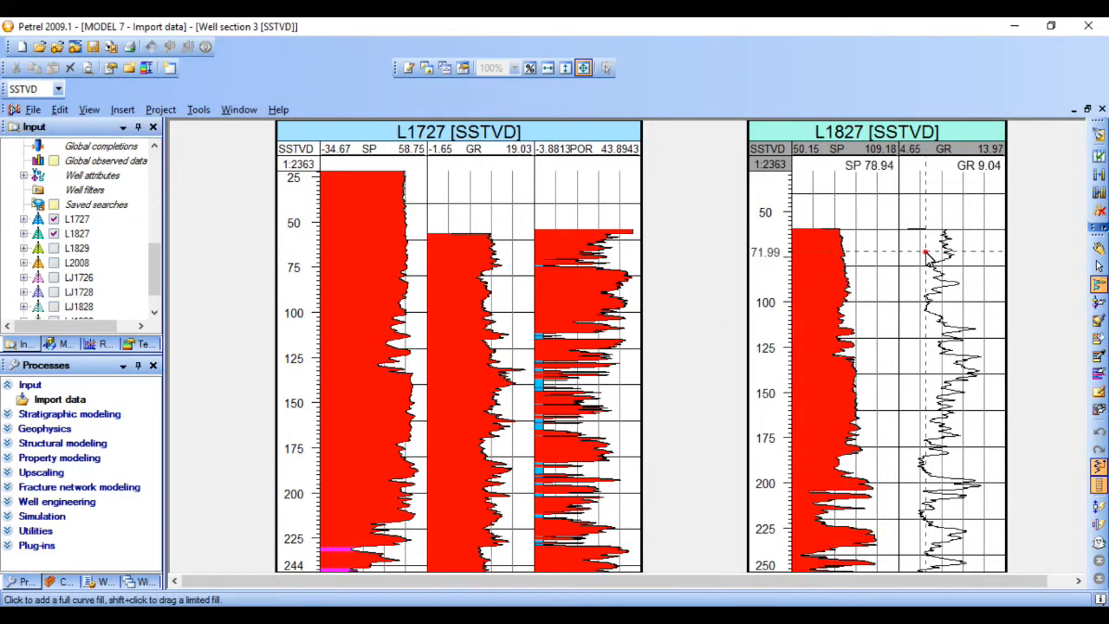
pyautogui.click(927, 260)
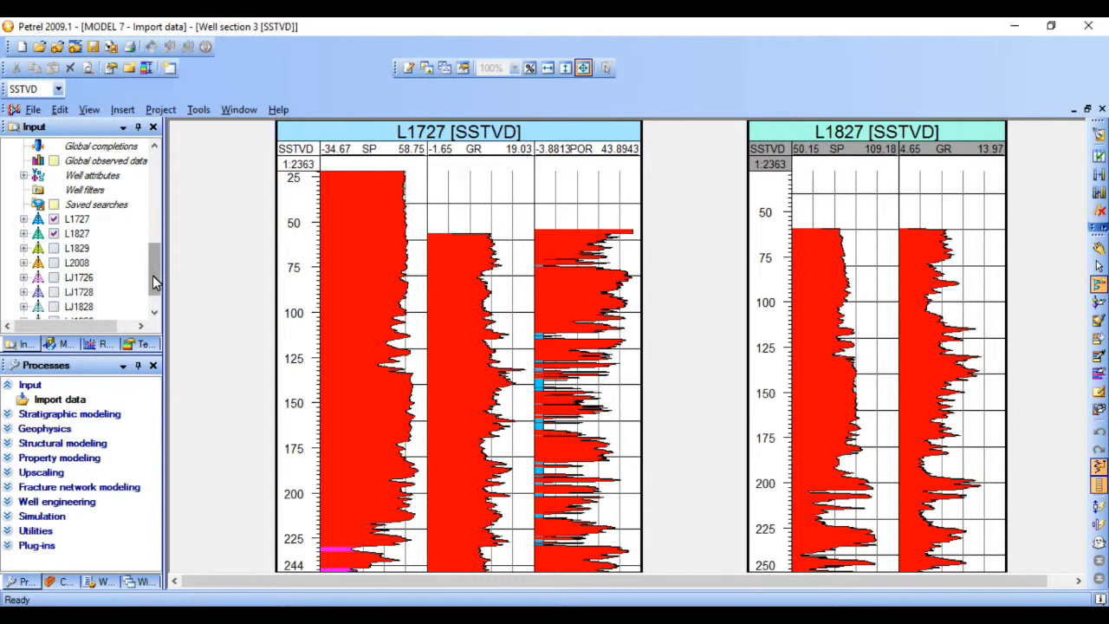
# - Remove wells L1727 and L1827 from the well section display
pyautogui.moveTo(156, 280); pyautogui.dragTo(155, 188)
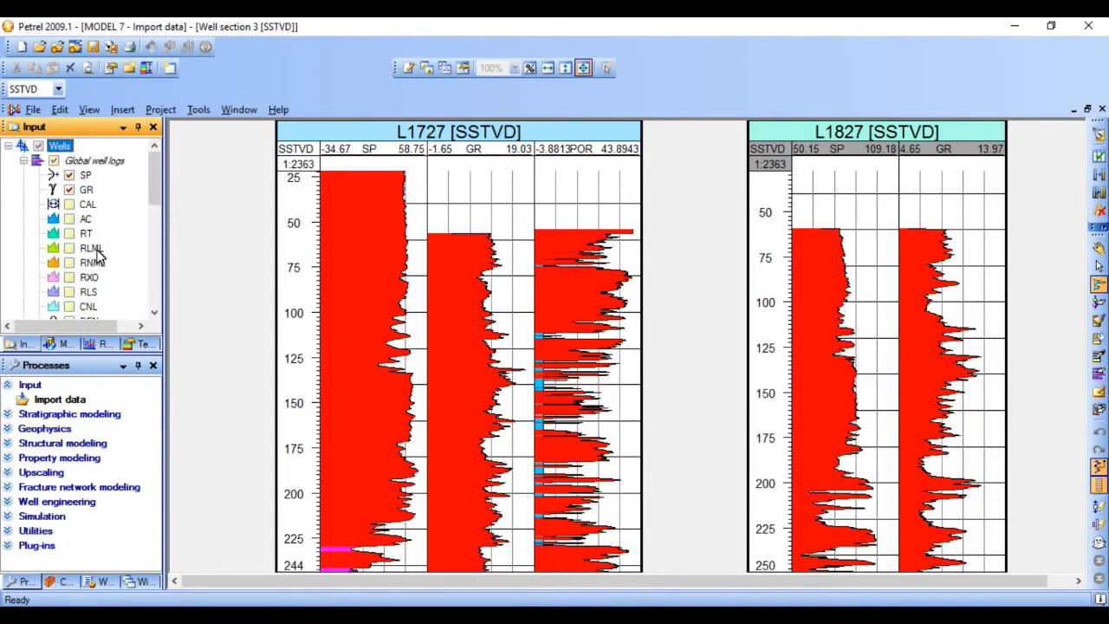
pyautogui.scroll(-2, 92, 247)
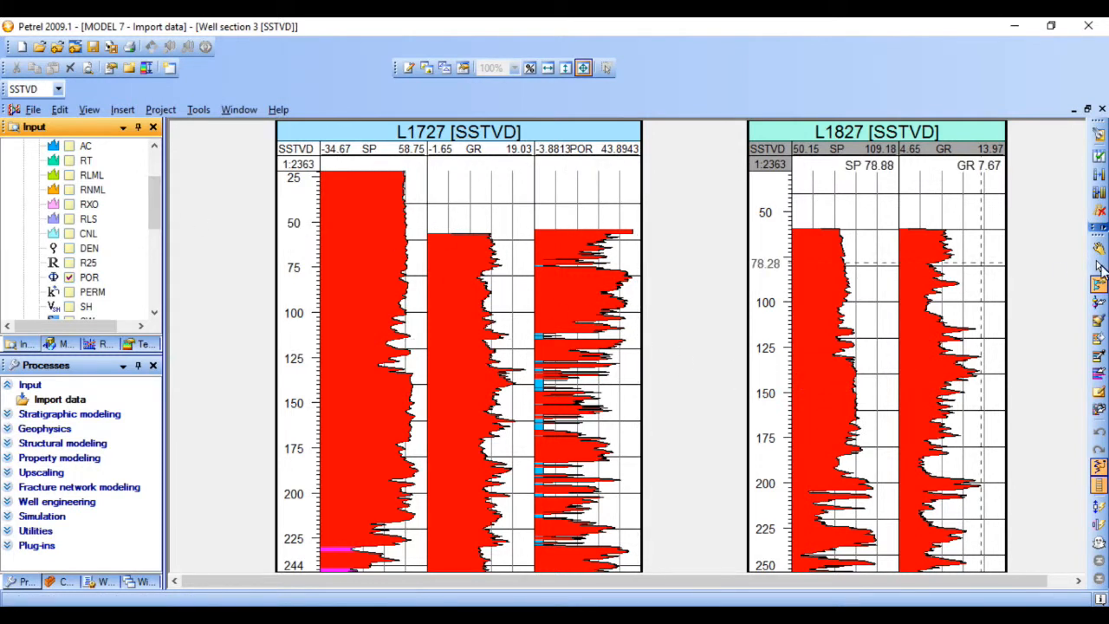
pyautogui.moveTo(152, 206); pyautogui.dragTo(157, 260)
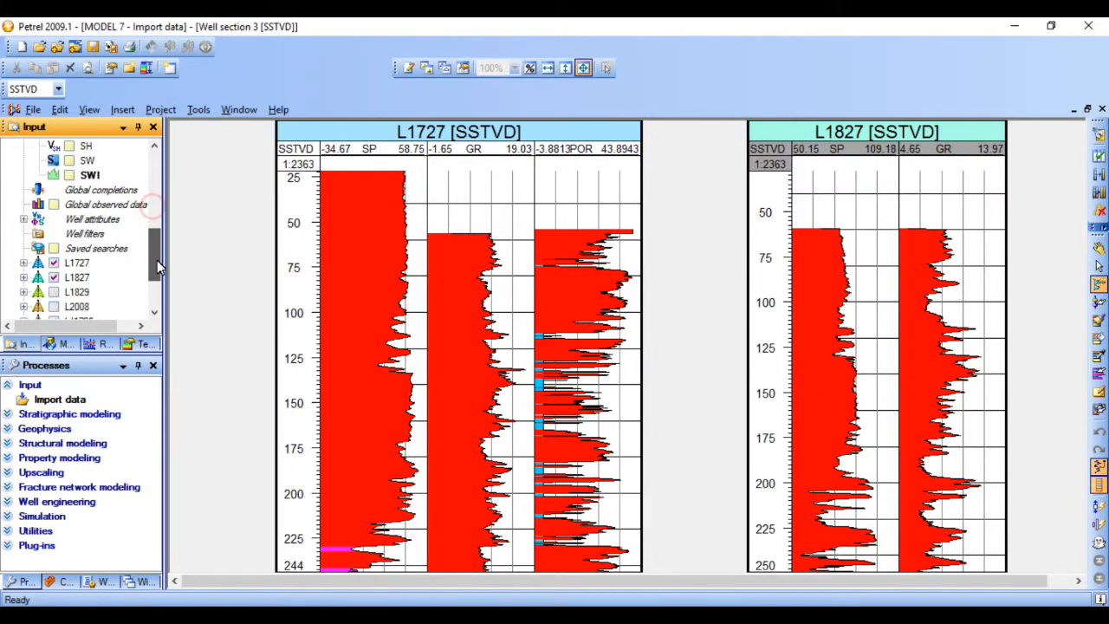
pyautogui.click(53, 262)
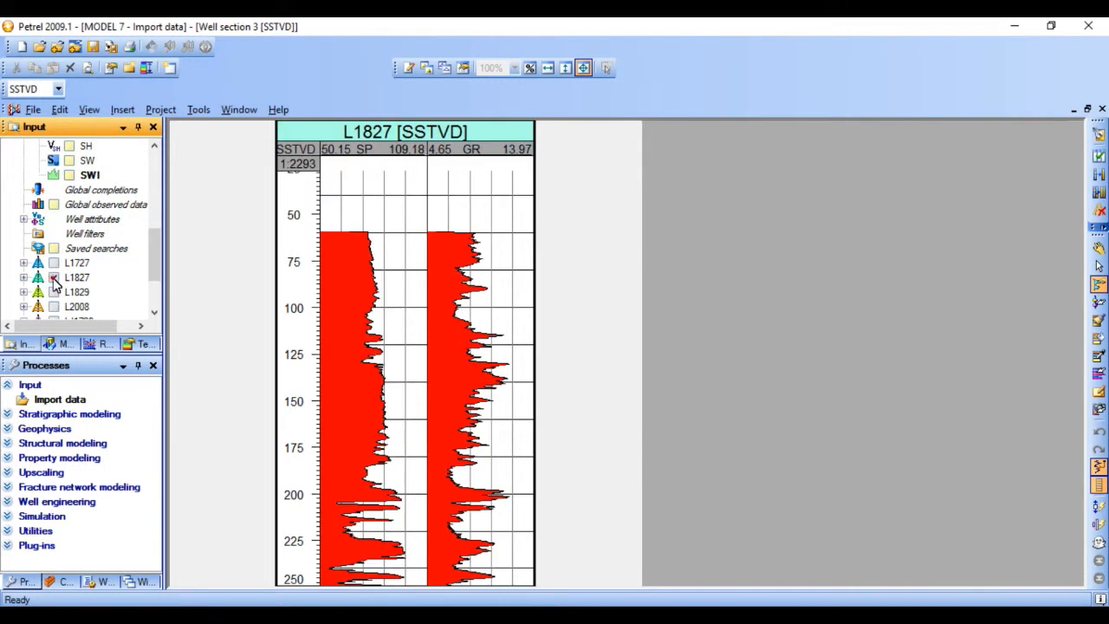
pyautogui.click(53, 277)
pyautogui.moveTo(149, 272); pyautogui.dragTo(154, 282)
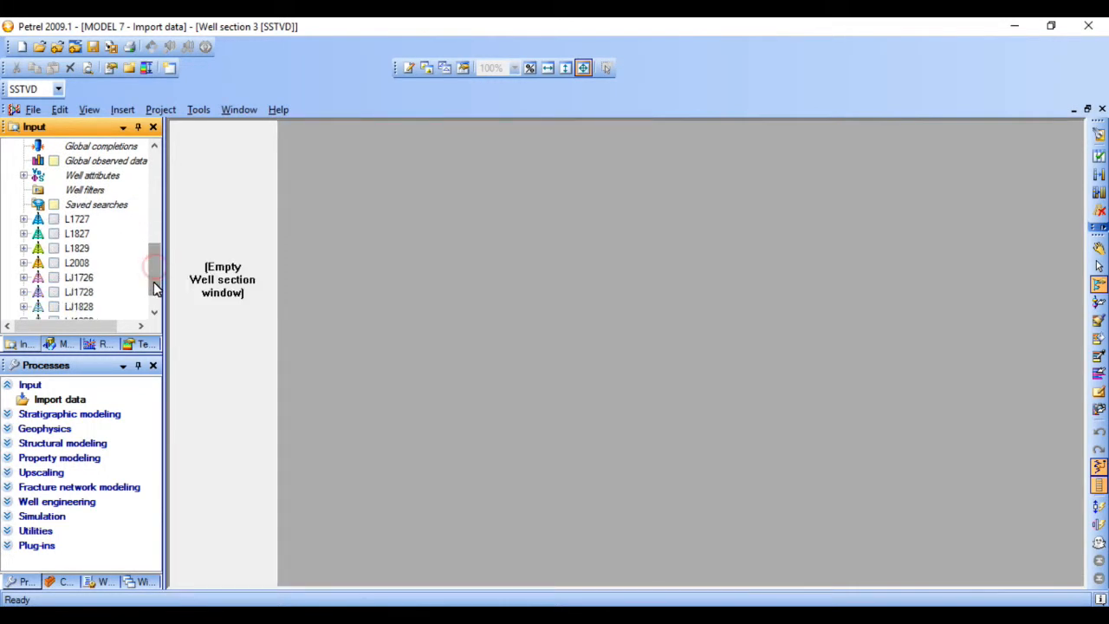
# - Display well L2008 in the well section and add full curve fills to its SP, GR and POR tracks
pyautogui.click(54, 263)
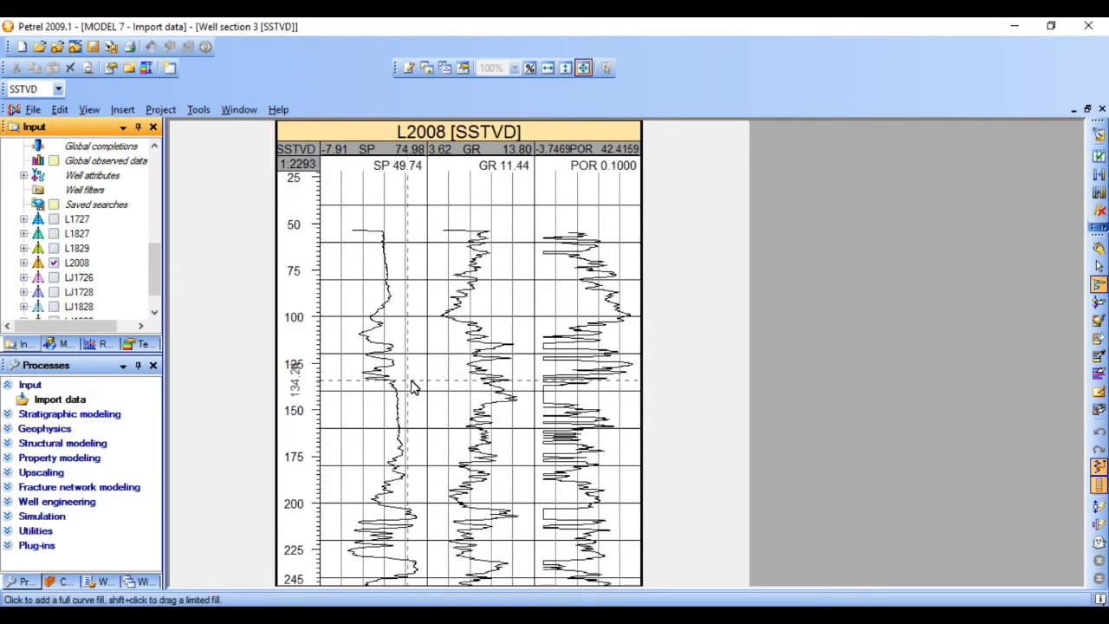
pyautogui.click(372, 283)
pyautogui.click(447, 278)
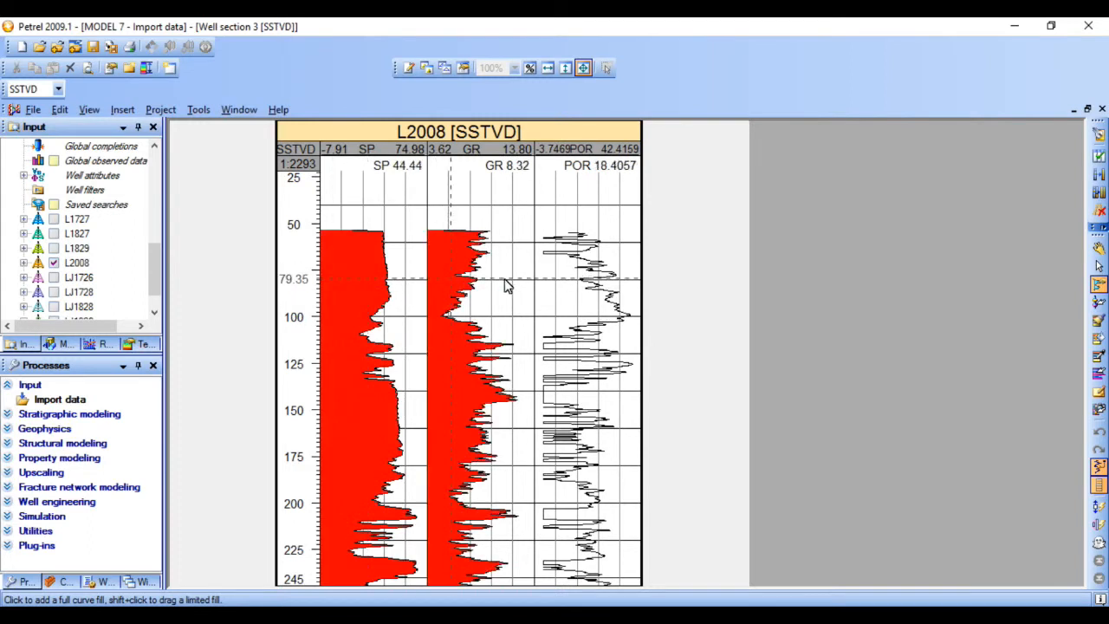
pyautogui.click(556, 278)
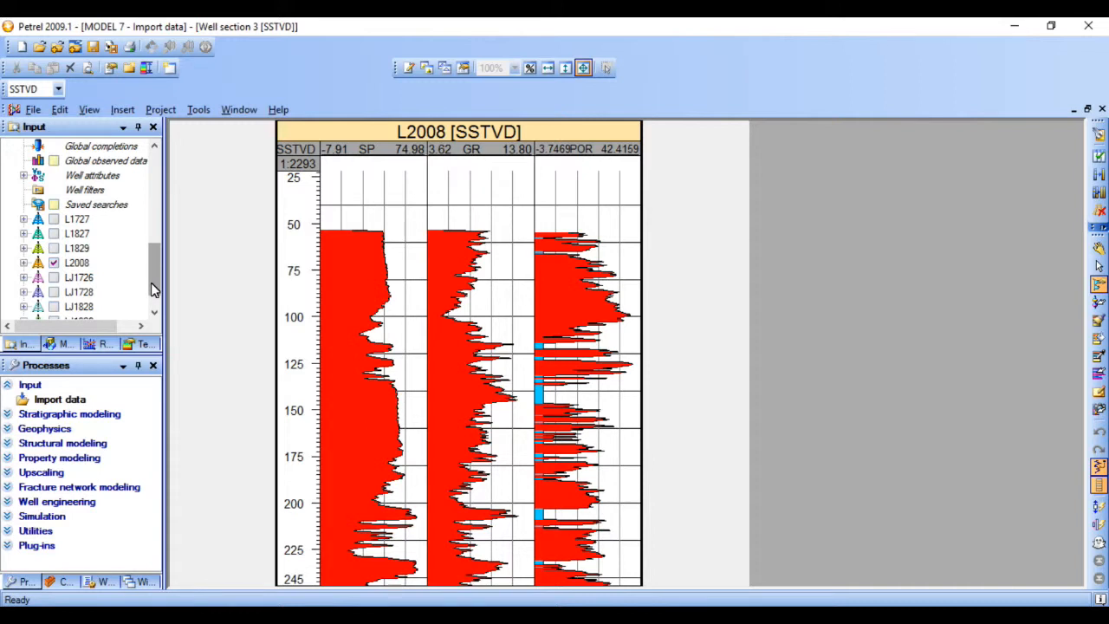
# - Collapse the Global well logs folder and the Wells folder in the input tree
pyautogui.scroll(10, 151, 283)
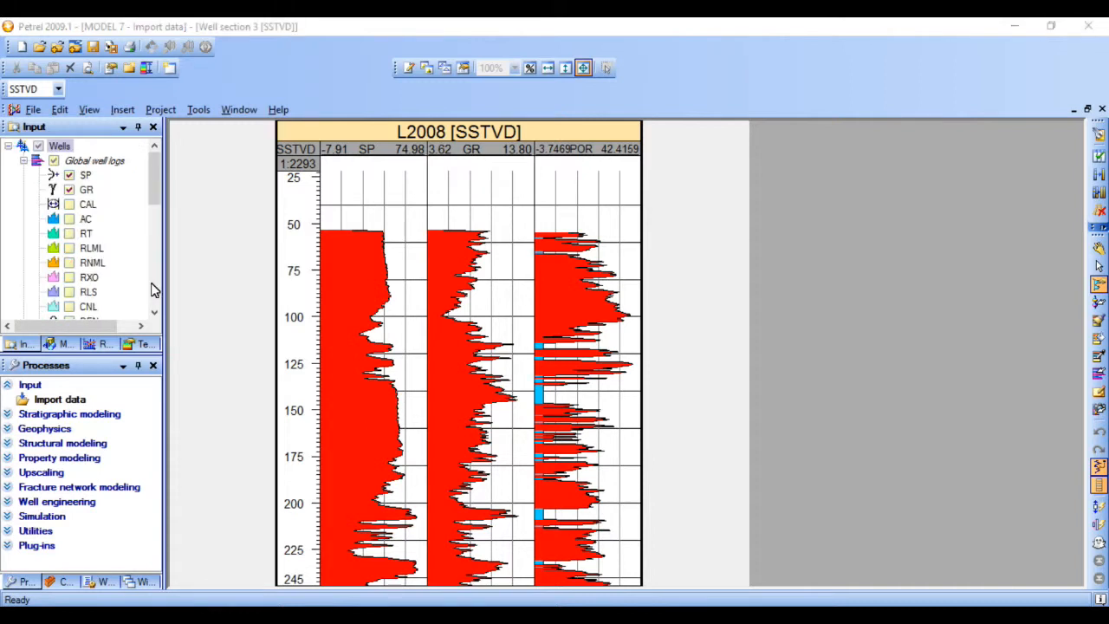
pyautogui.click(24, 161)
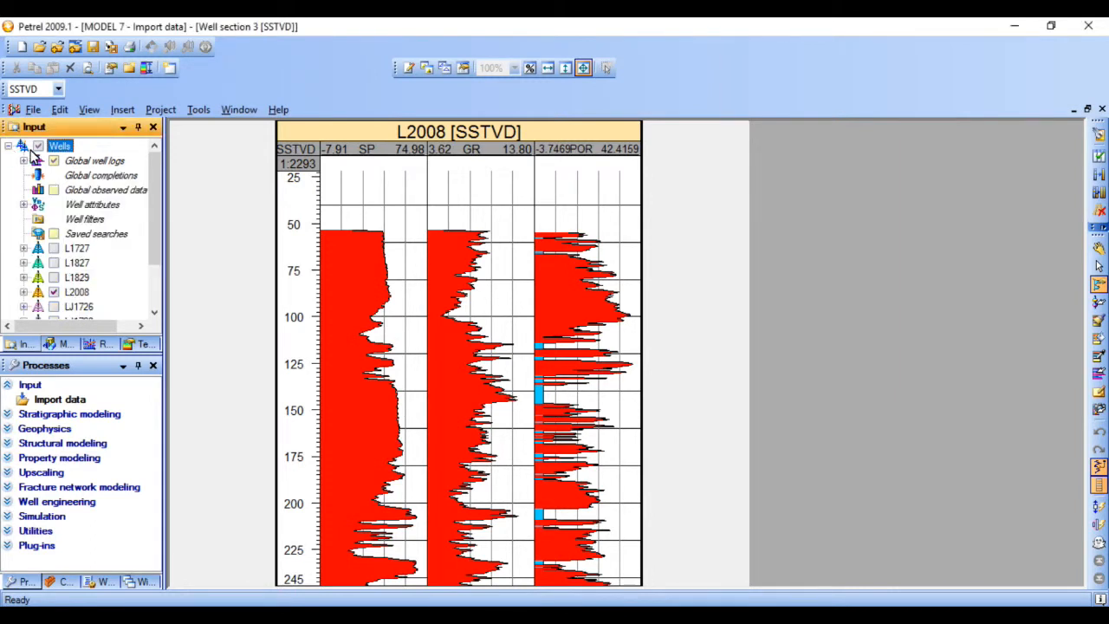
pyautogui.click(8, 148)
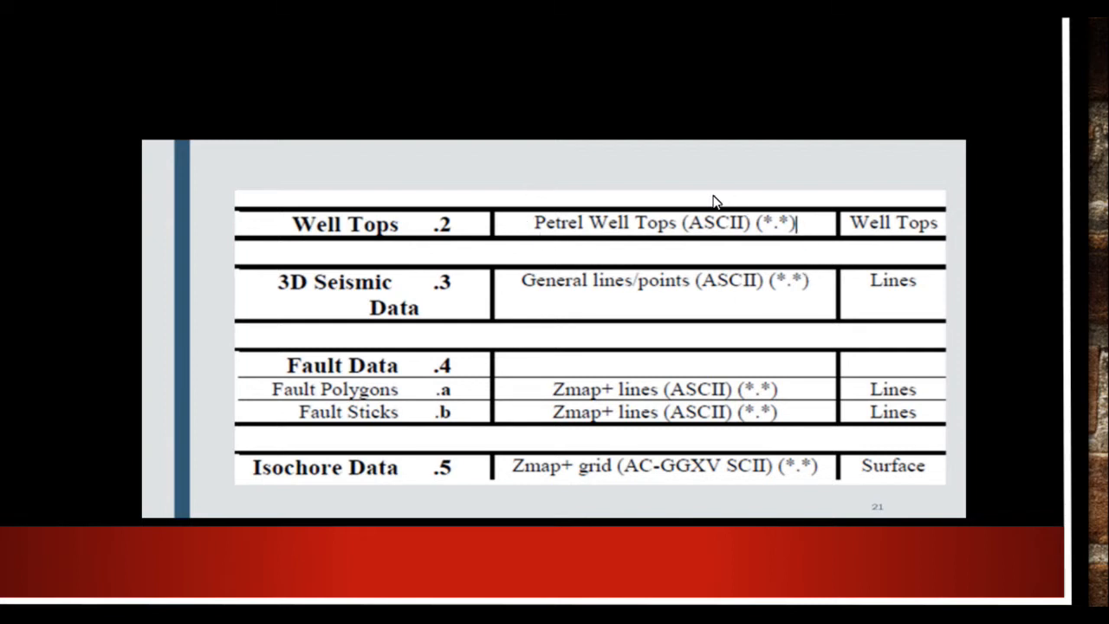
pyautogui.click(530, 214)
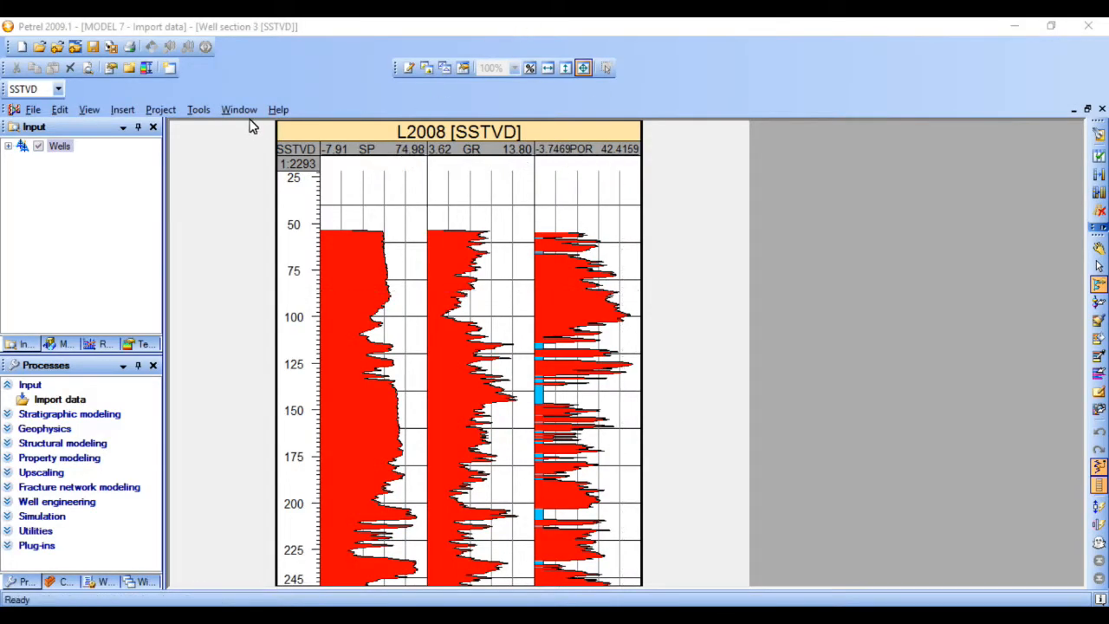
# - Open a new 3D window
pyautogui.click(245, 111)
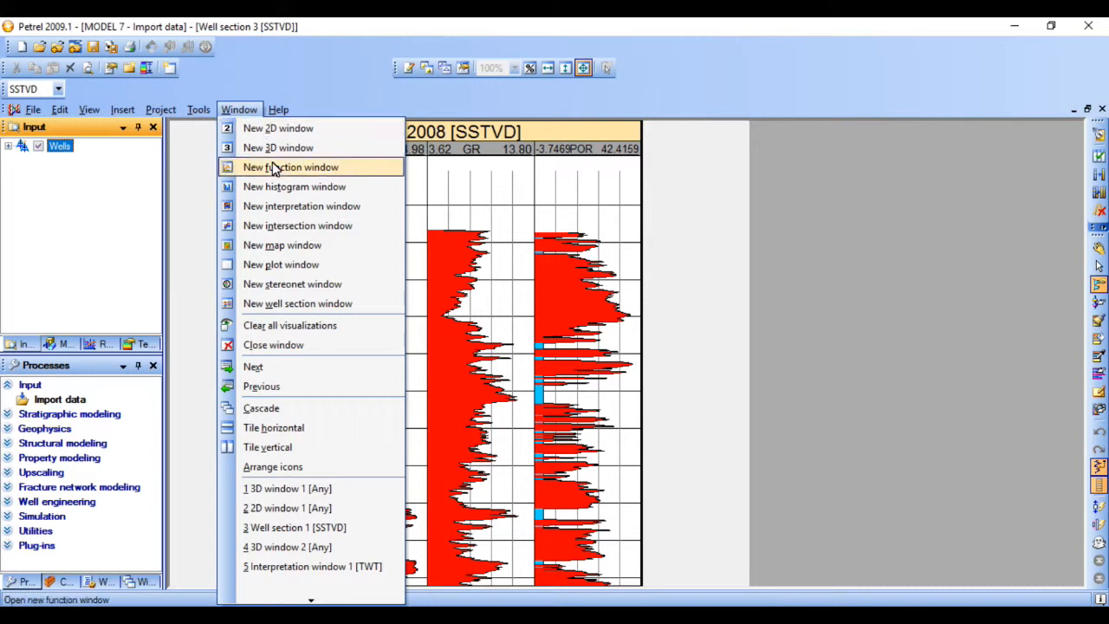
pyautogui.click(272, 149)
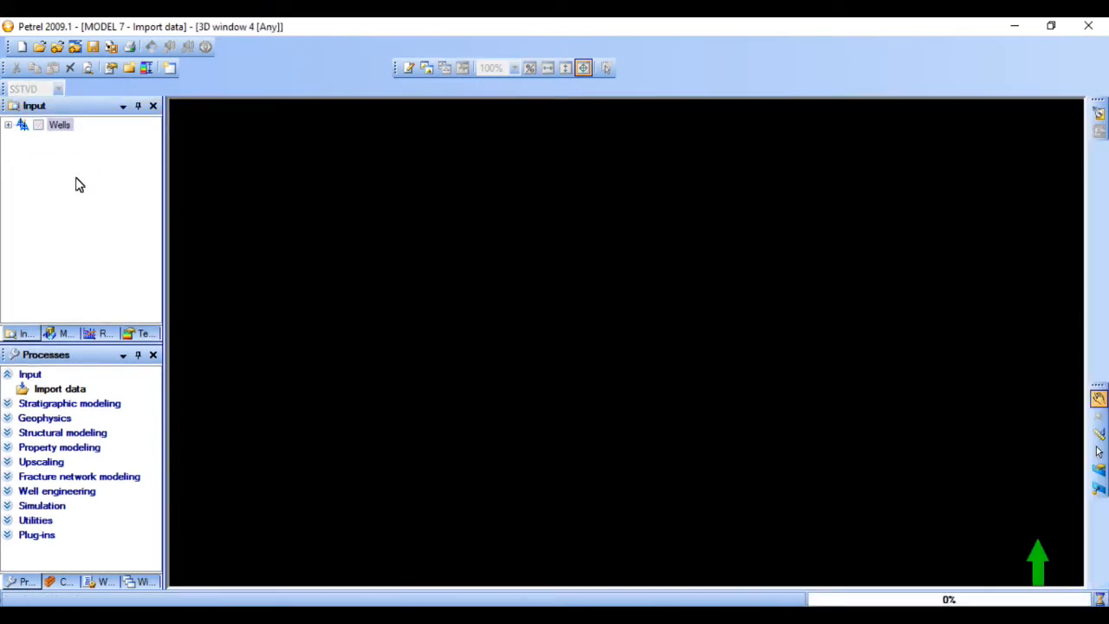
pyautogui.click(26, 149)
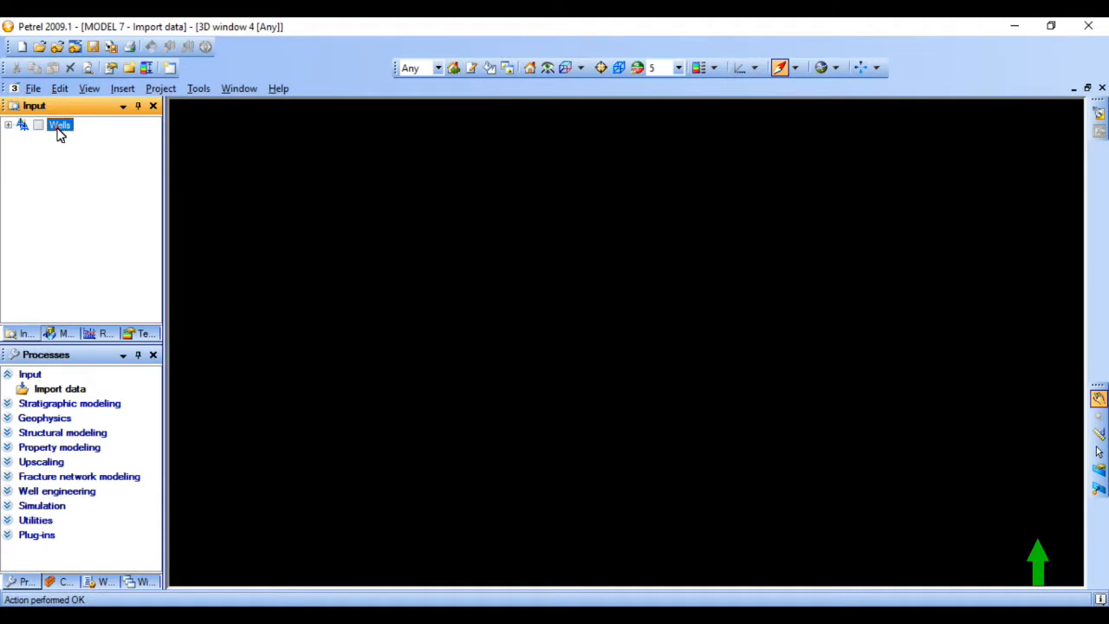
pyautogui.rightClick(59, 130)
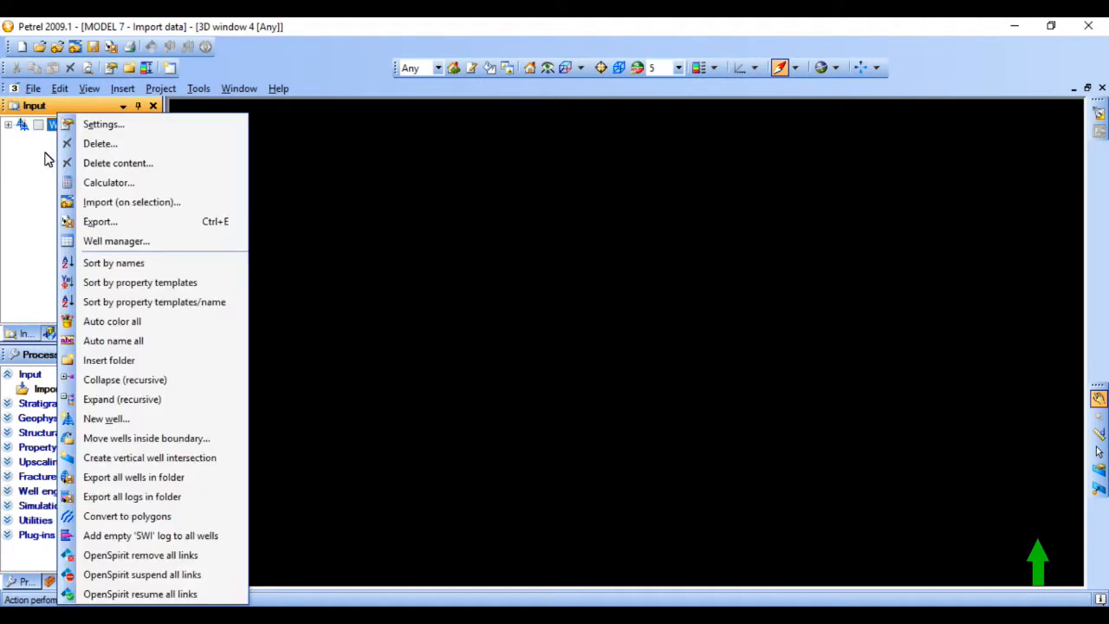
pyautogui.click(45, 154)
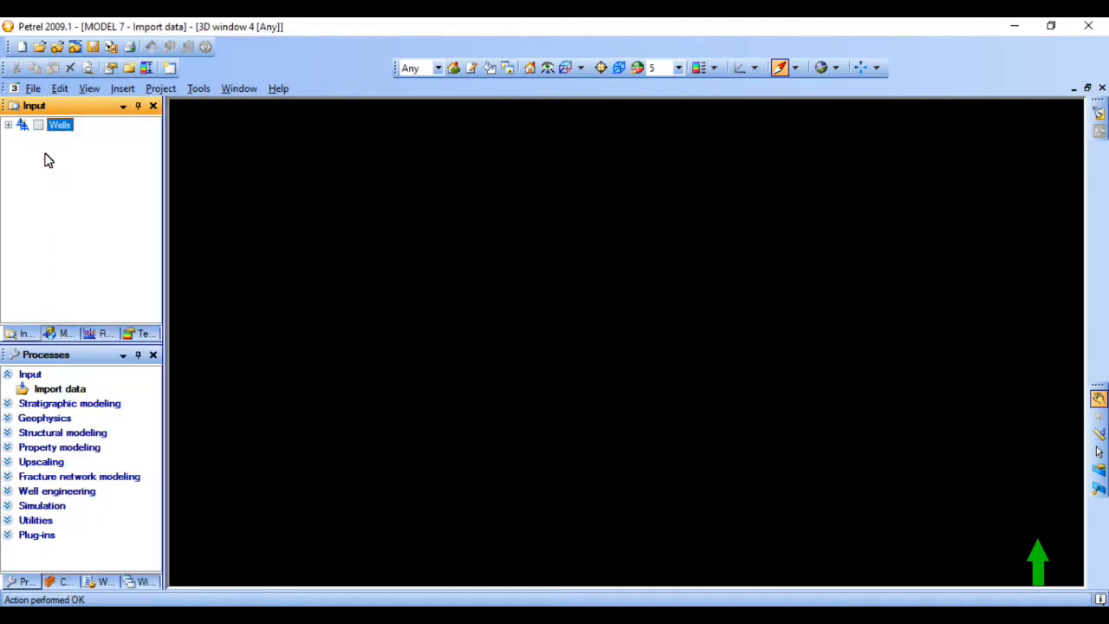
# - Open WELL TOP FINAL from the PESOT OIL FIELD folder for import in Petrel well tops (ASCII) format
pyautogui.click(57, 161)
pyautogui.rightClick(57, 156)
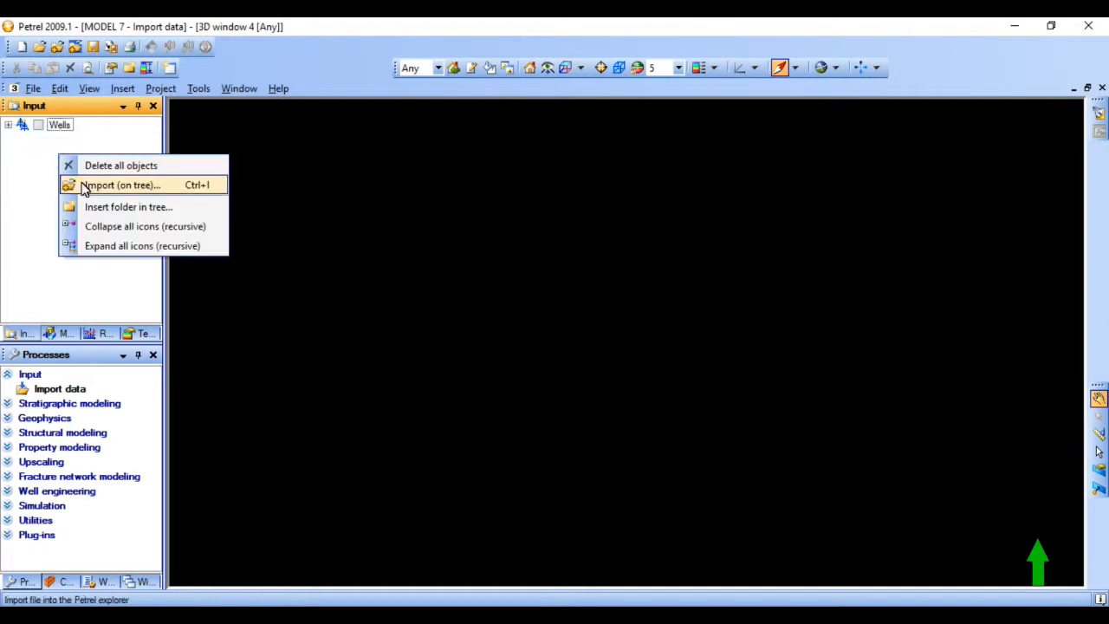
pyautogui.click(82, 185)
pyautogui.click(291, 338)
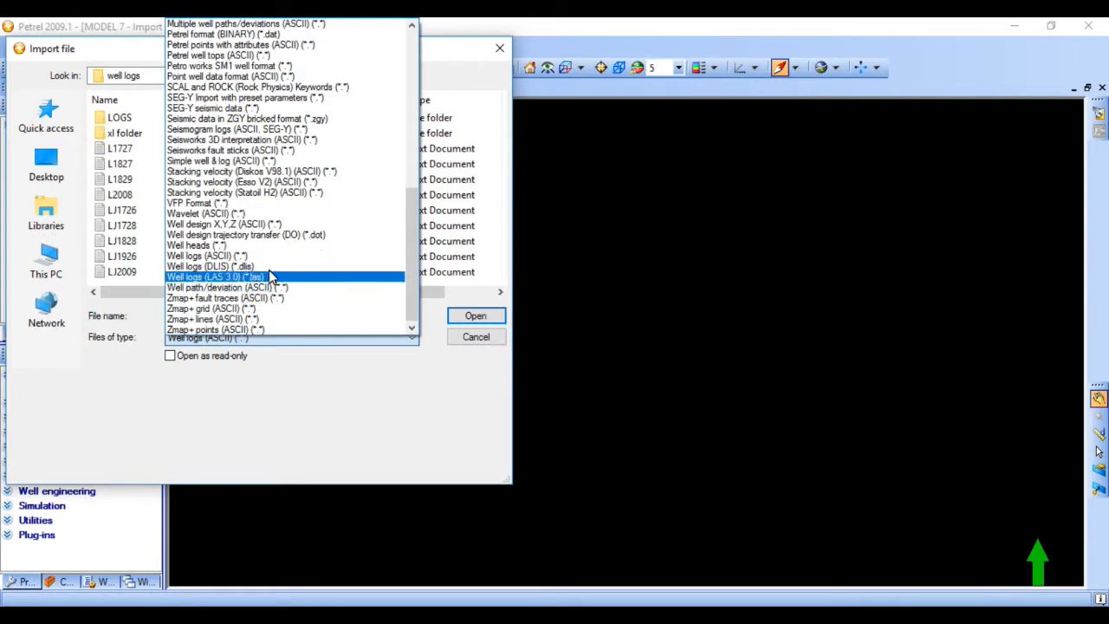
pyautogui.scroll(1, 305, 144)
pyautogui.scroll(5, 305, 145)
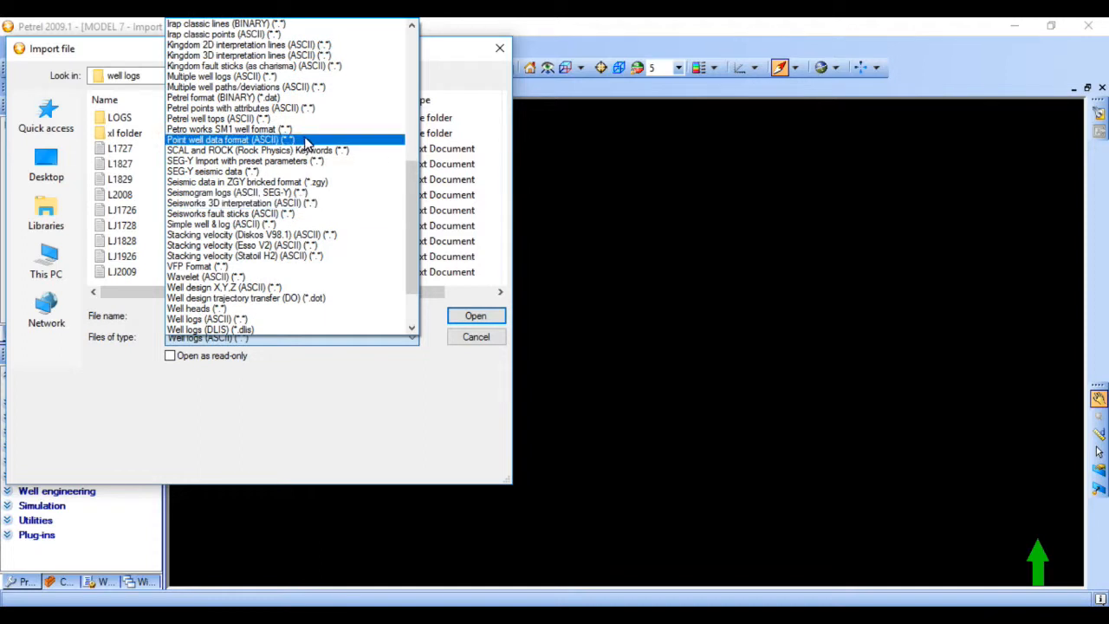
pyautogui.scroll(3, 305, 145)
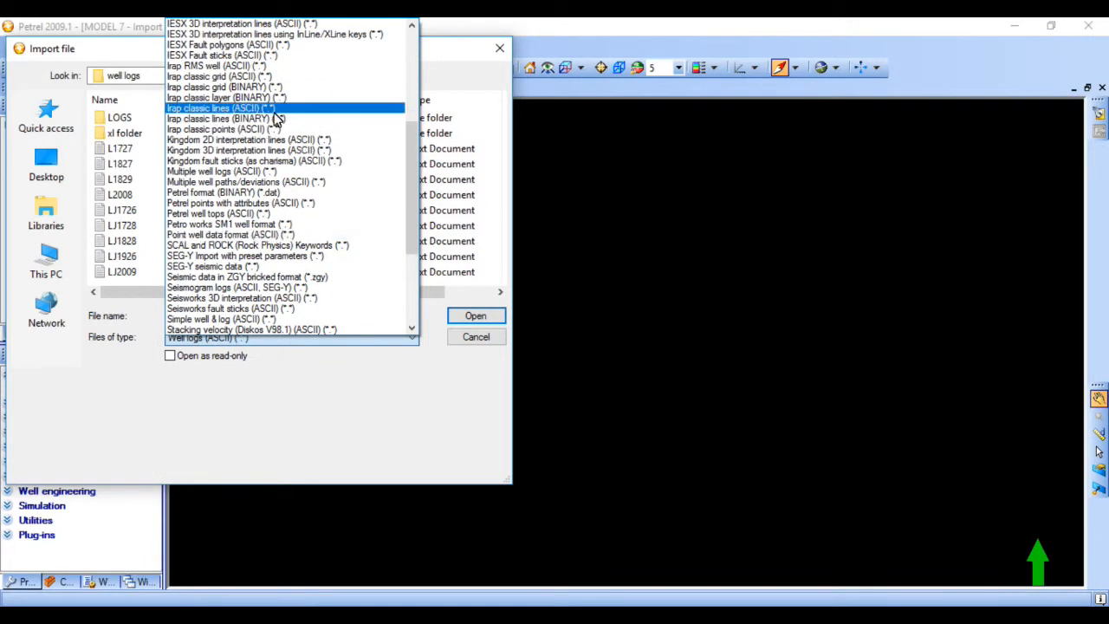
pyautogui.scroll(1, 275, 113)
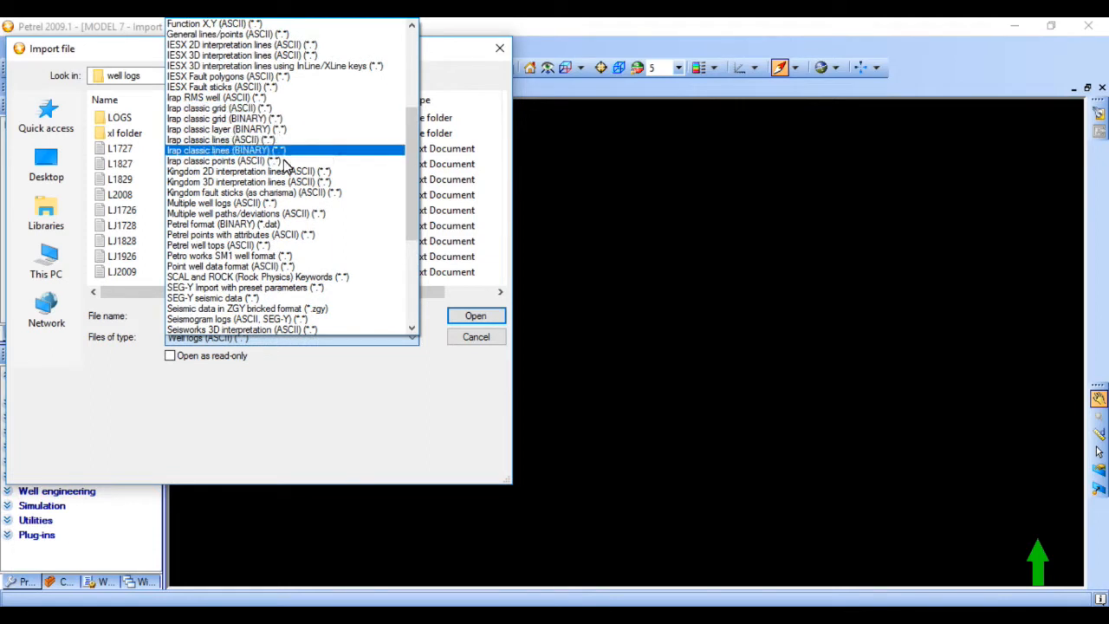
pyautogui.click(237, 247)
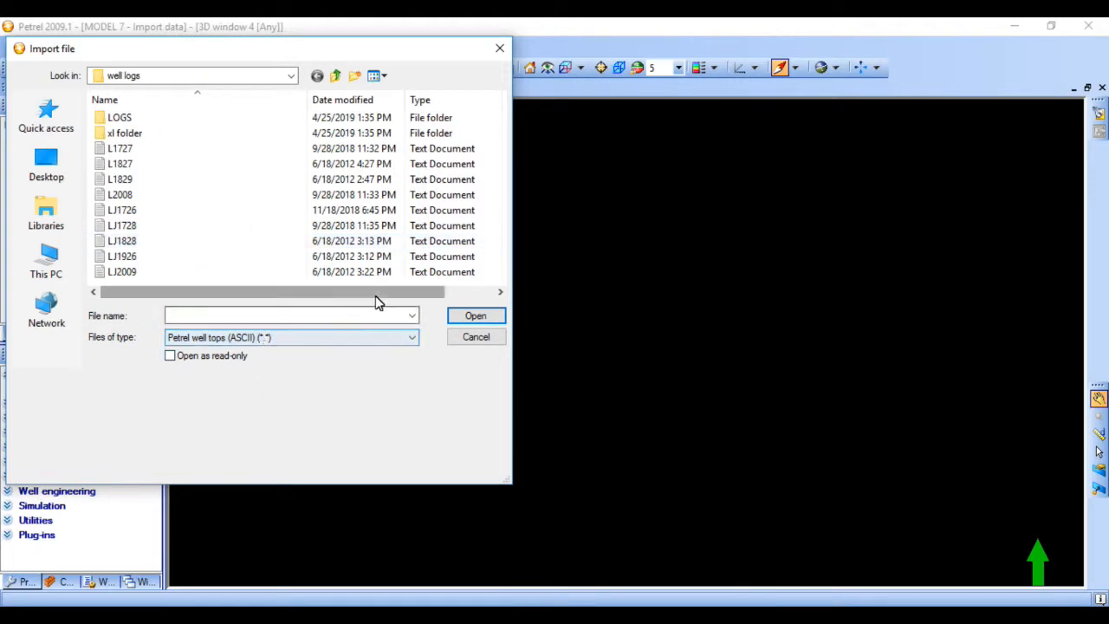
pyautogui.click(336, 76)
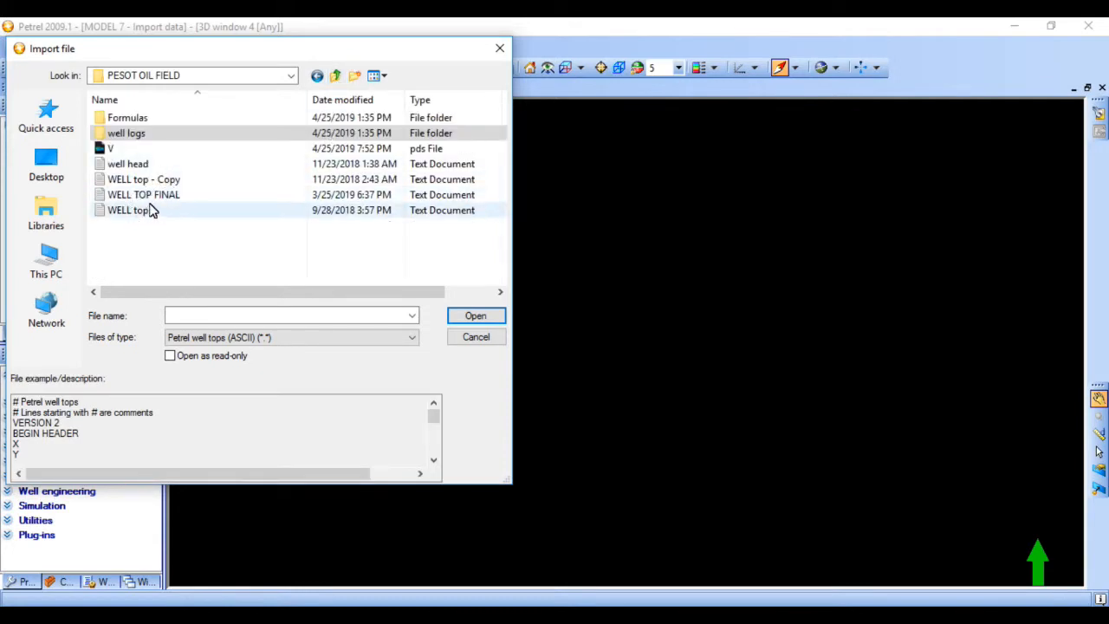
pyautogui.doubleClick(149, 197)
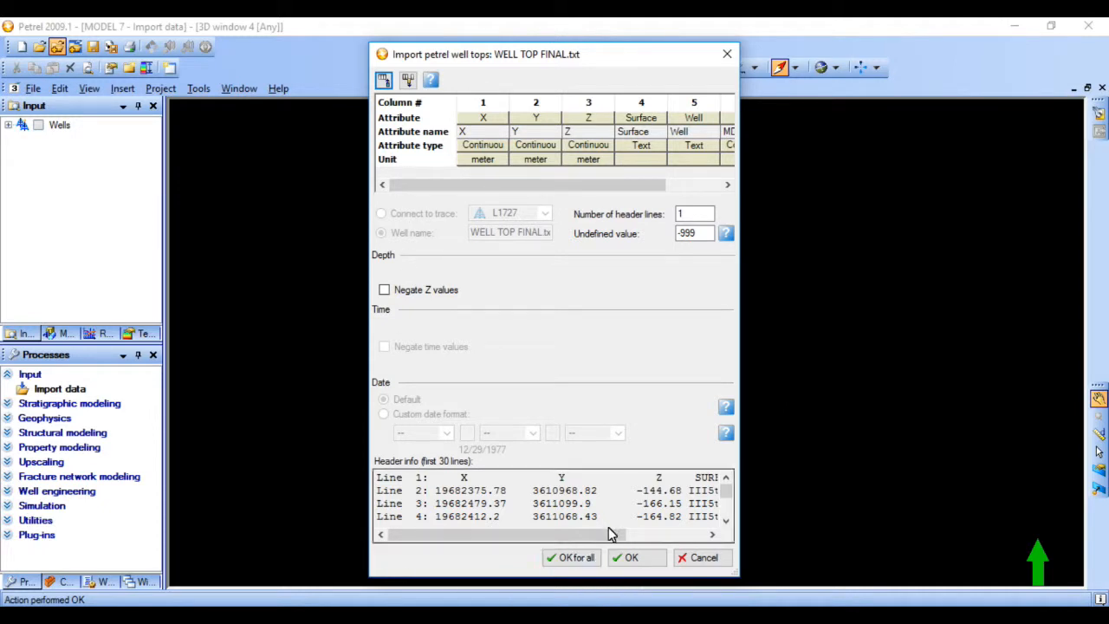
# - Examine the header line and data columns in the well tops file preview against the header-line and undefined-value settings
pyautogui.moveTo(612, 531); pyautogui.dragTo(558, 543)
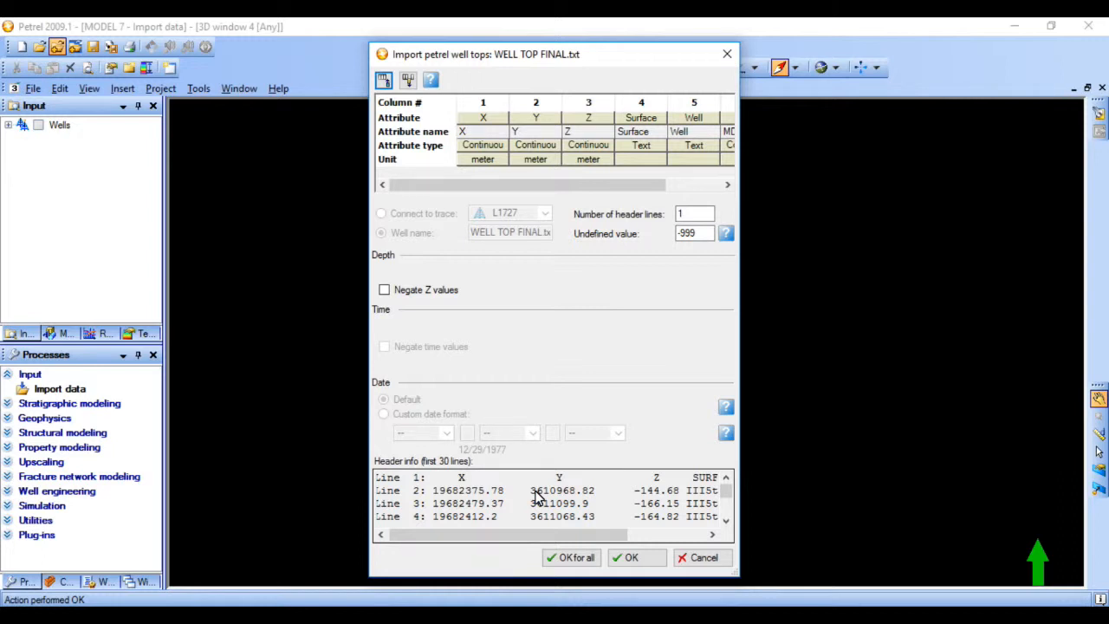
pyautogui.moveTo(587, 534); pyautogui.dragTo(673, 547)
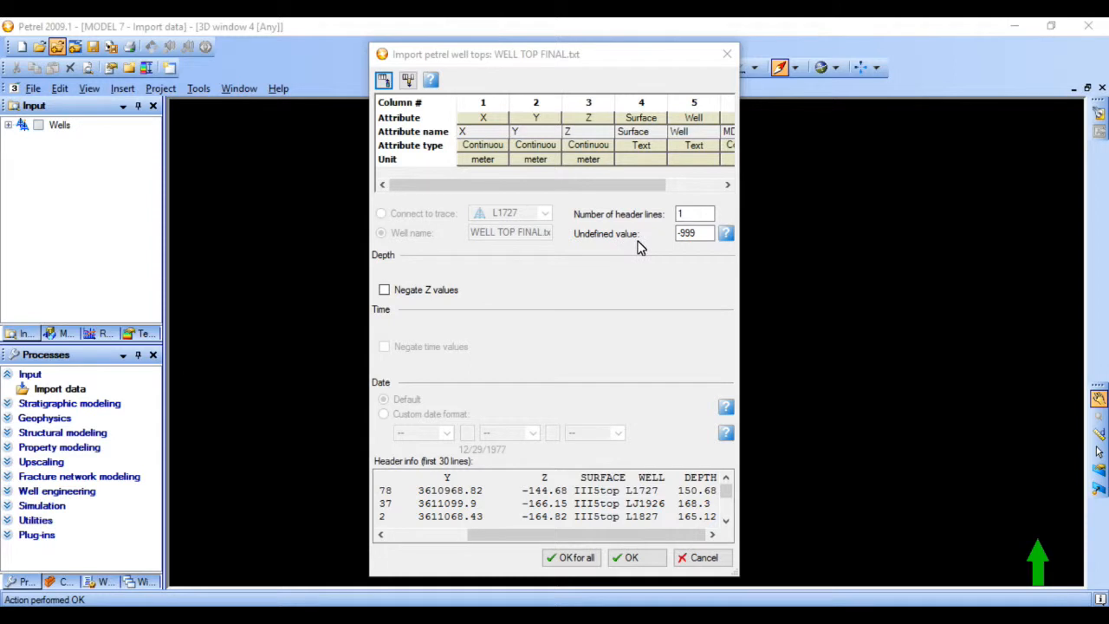
pyautogui.click(681, 240)
pyautogui.moveTo(440, 477); pyautogui.dragTo(725, 486)
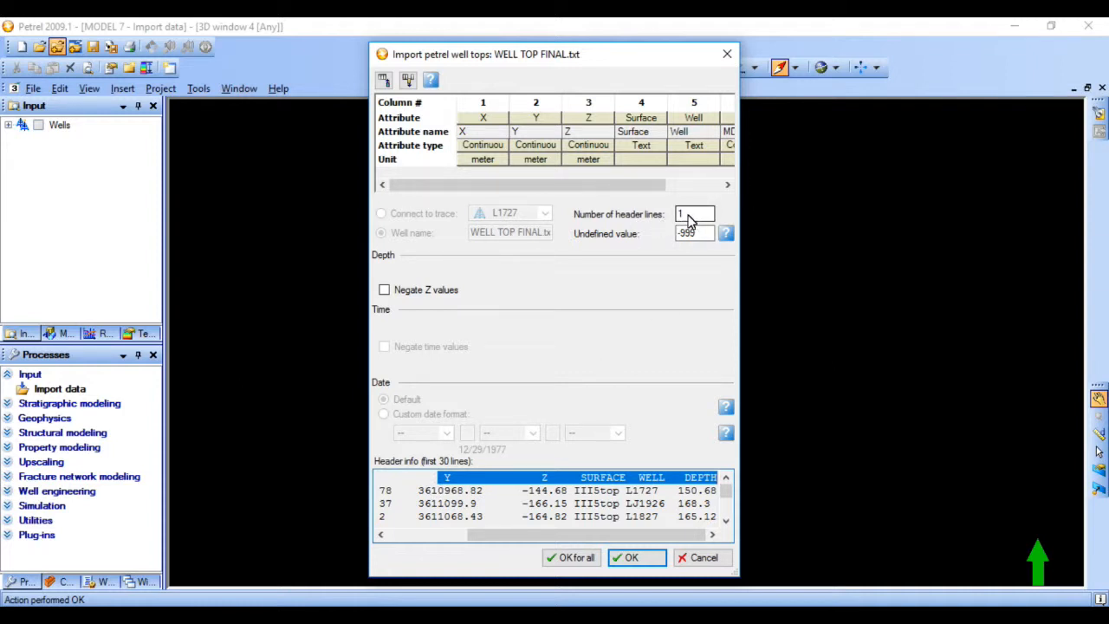
pyautogui.moveTo(536, 539); pyautogui.dragTo(455, 537)
pyautogui.click(505, 490)
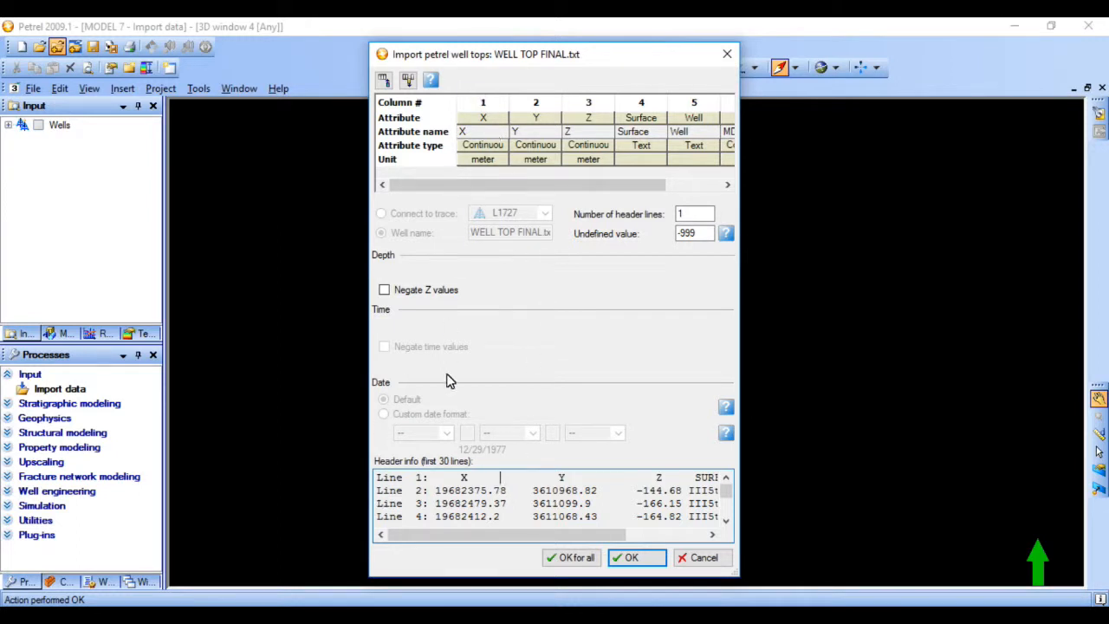
# - Assign the X, Y and Z attributes to columns 1, 2 and 3 of the well tops import
pyautogui.click(474, 118)
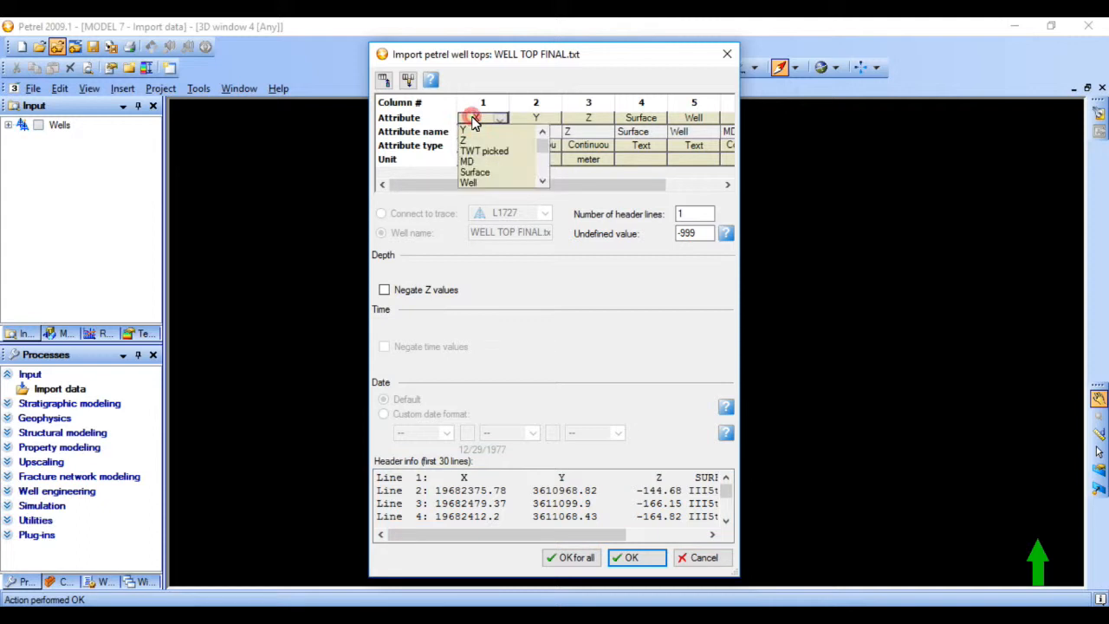
pyautogui.scroll(3, 537, 154)
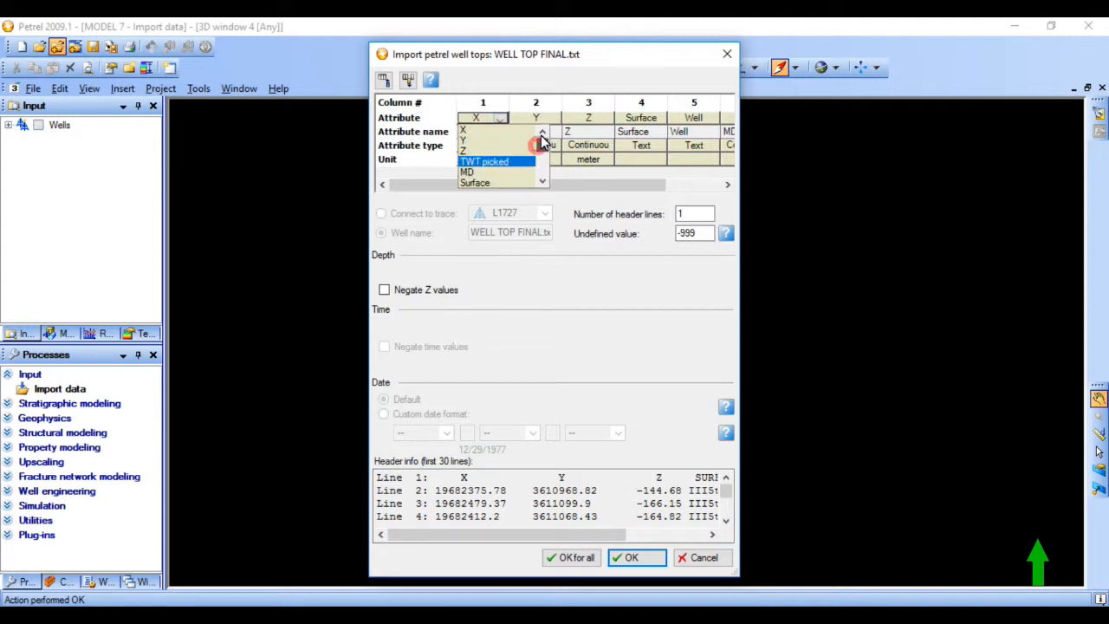
pyautogui.click(509, 130)
pyautogui.click(539, 119)
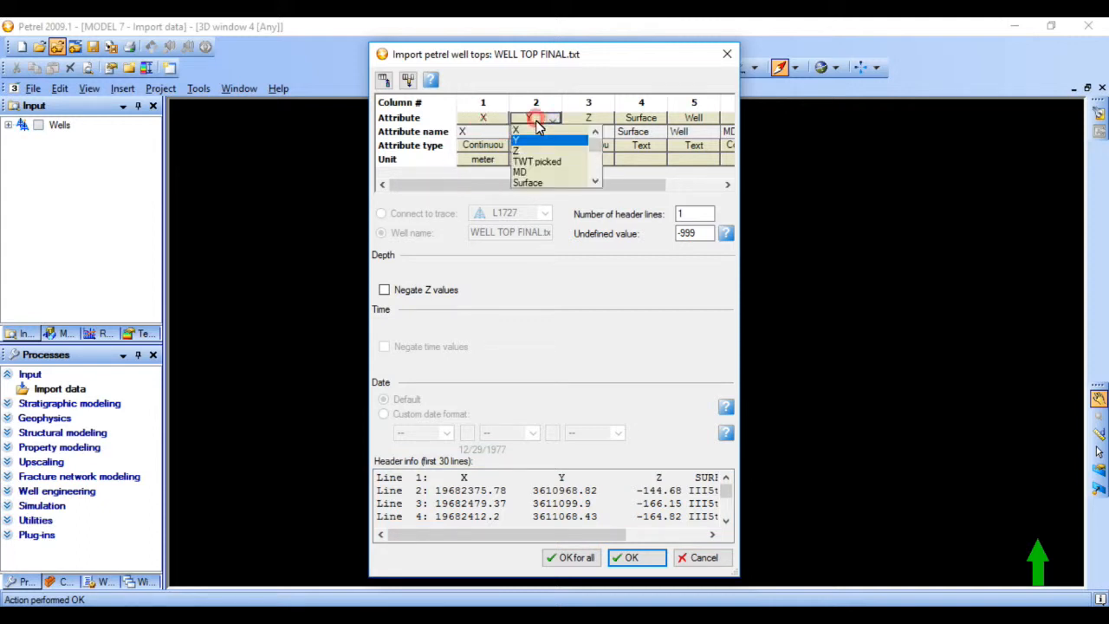
pyautogui.click(537, 141)
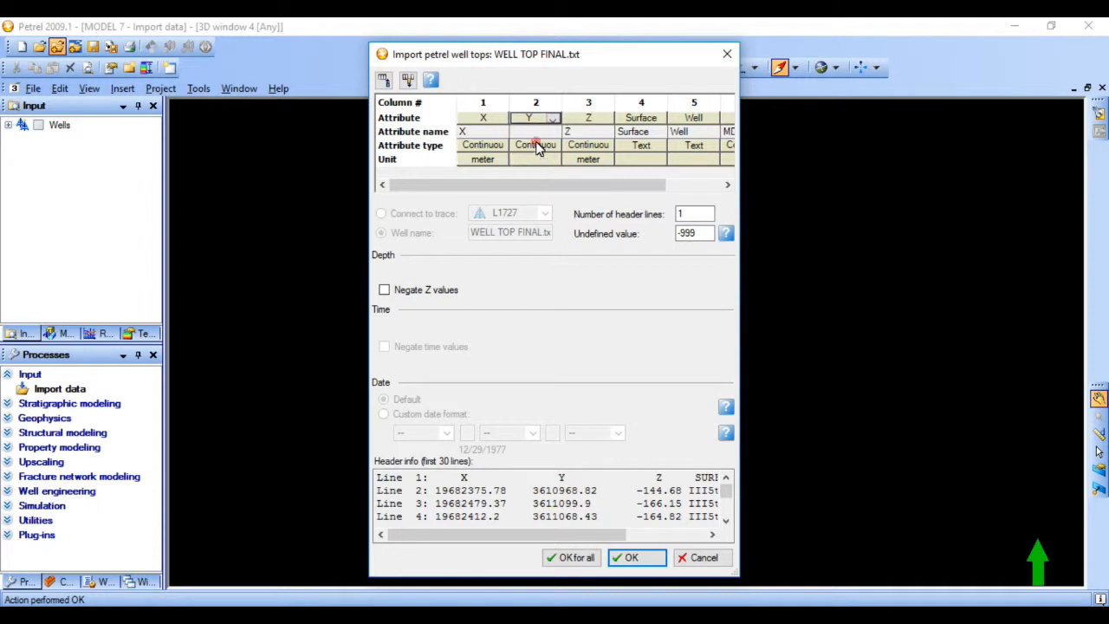
pyautogui.click(587, 119)
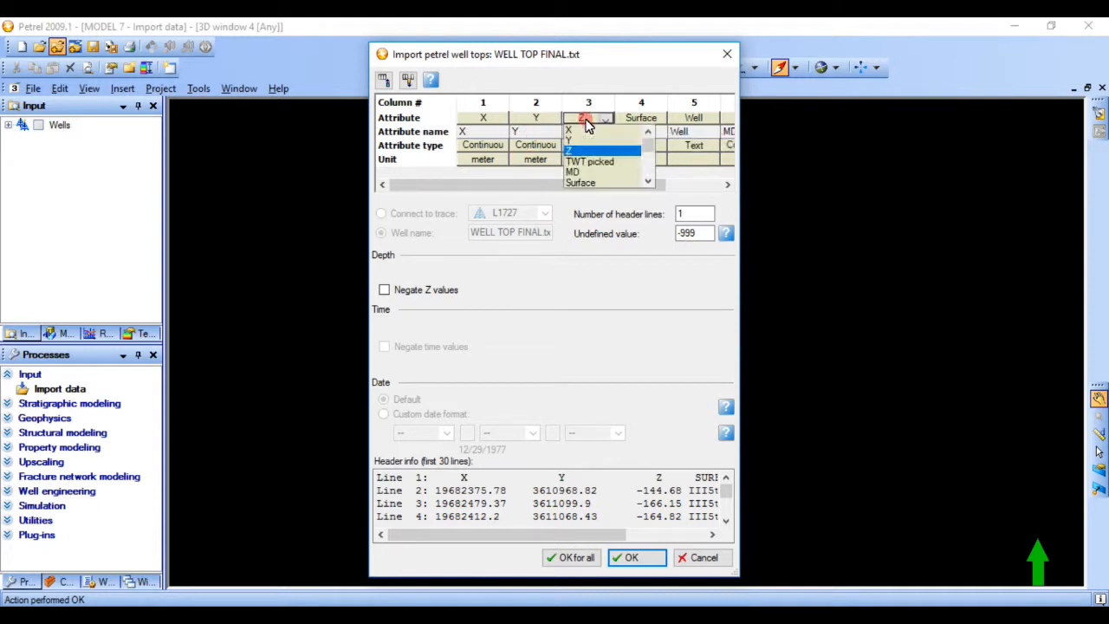
pyautogui.click(639, 90)
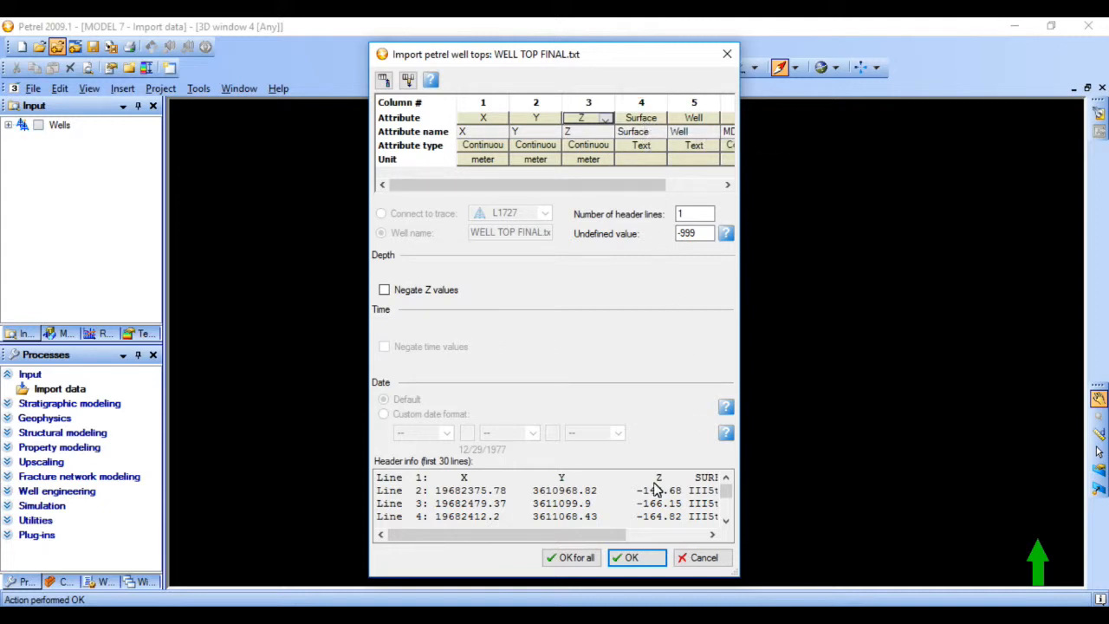
# - Examine the Z, surface, well and depth columns in the file preview, including the entries for wells L1727, LJ1926 and L1827
pyautogui.moveTo(614, 535); pyautogui.dragTo(724, 532)
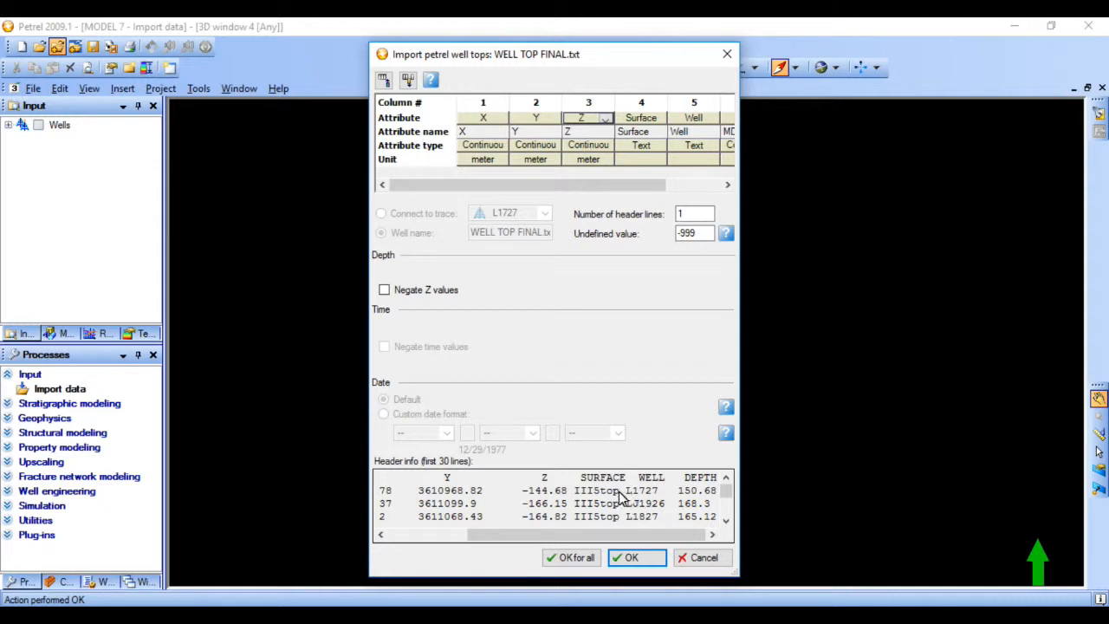
pyautogui.click(630, 535)
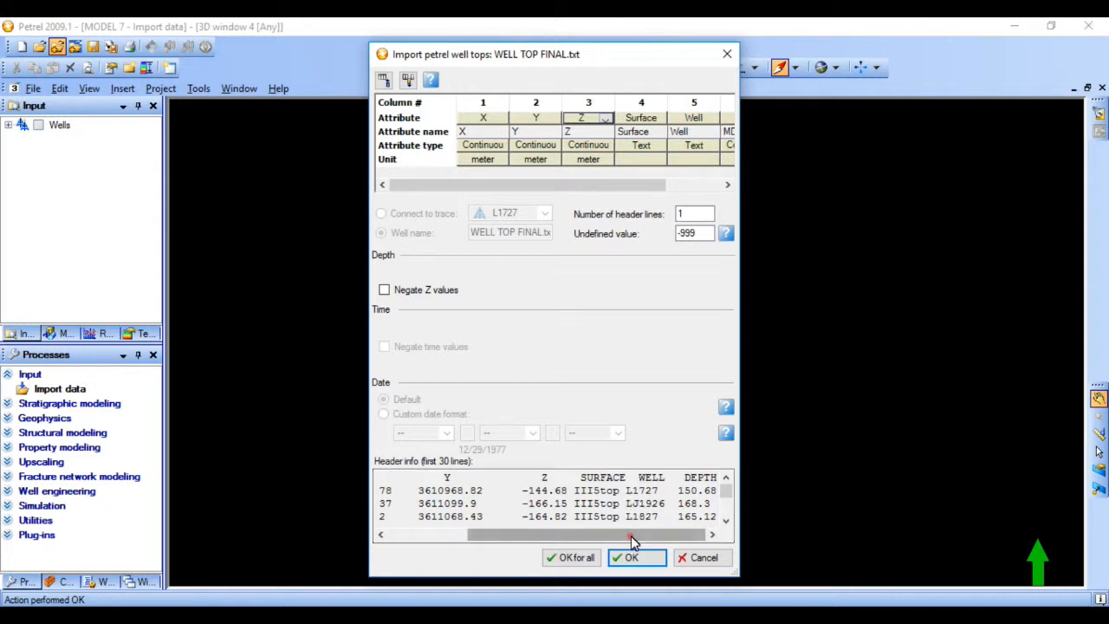
pyautogui.doubleClick(651, 489)
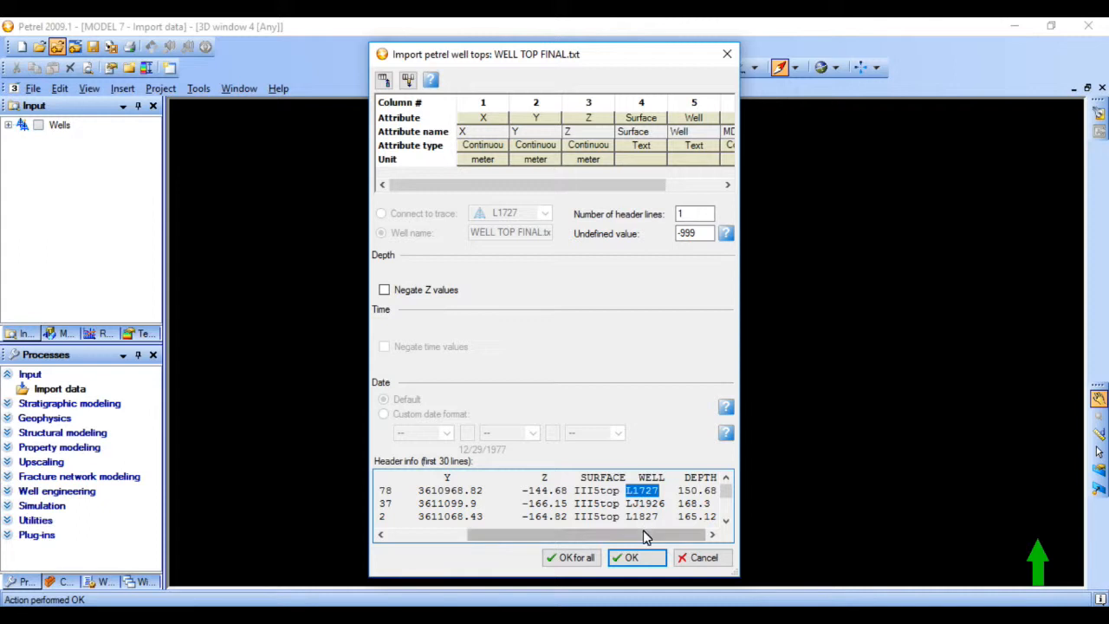
pyautogui.moveTo(644, 533); pyautogui.dragTo(611, 534)
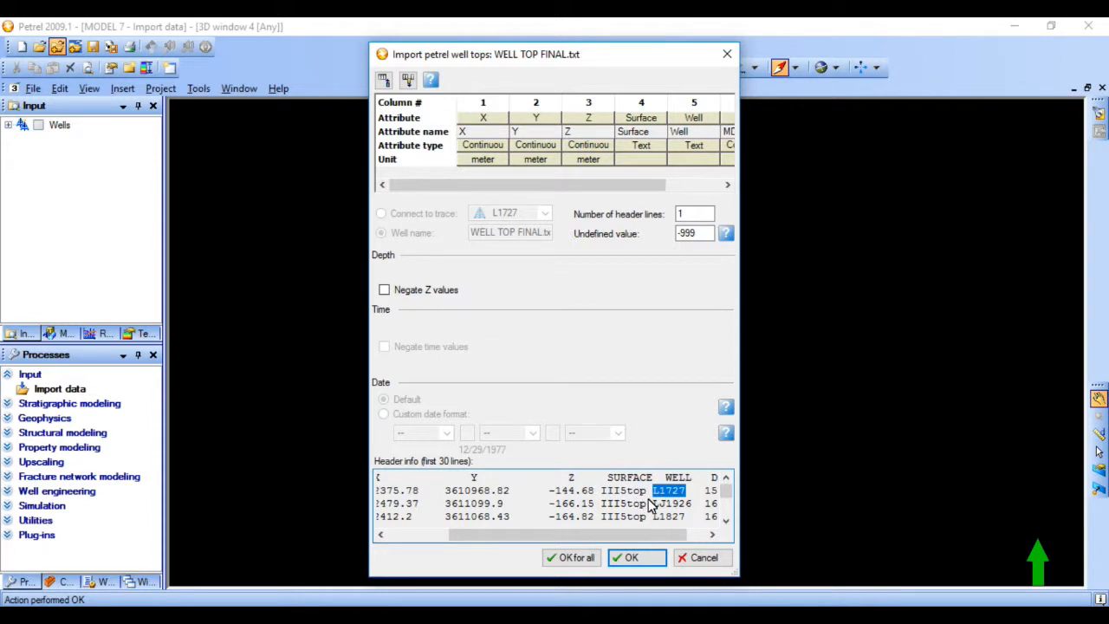
pyautogui.moveTo(604, 540); pyautogui.dragTo(591, 540)
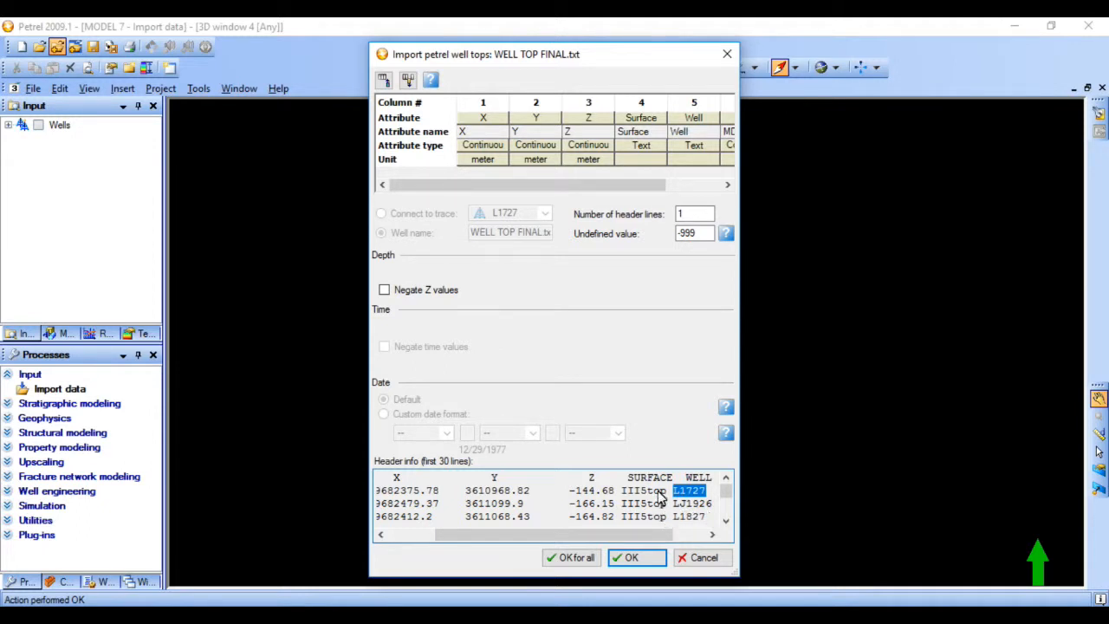
pyautogui.moveTo(667, 504); pyautogui.dragTo(622, 501)
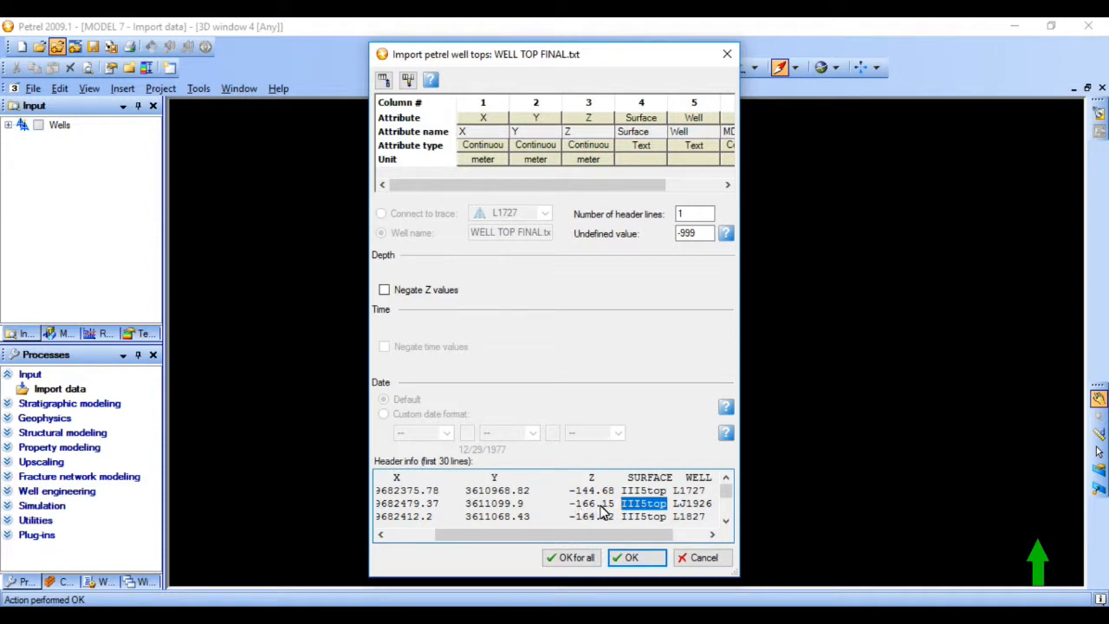
pyautogui.moveTo(615, 505); pyautogui.dragTo(585, 513)
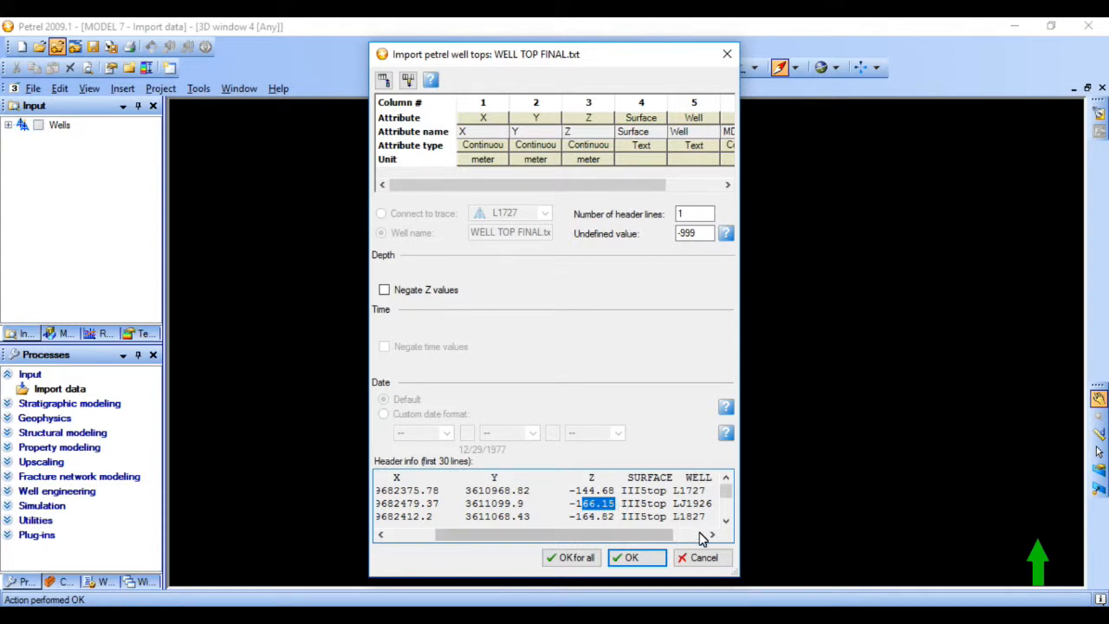
pyautogui.click(724, 521)
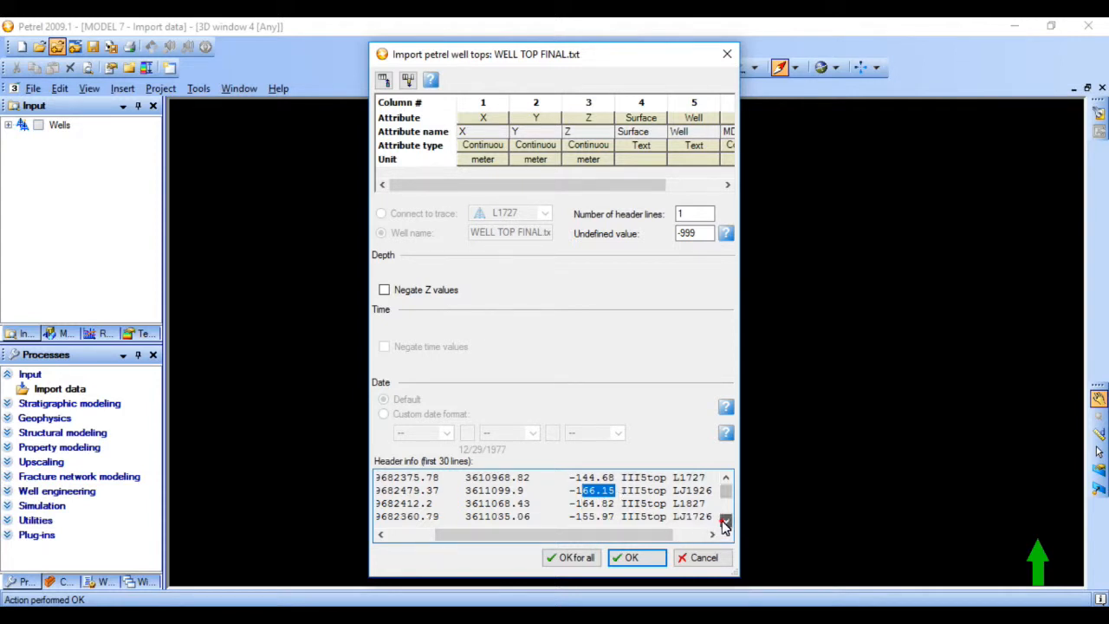
pyautogui.moveTo(707, 503); pyautogui.dragTo(678, 511)
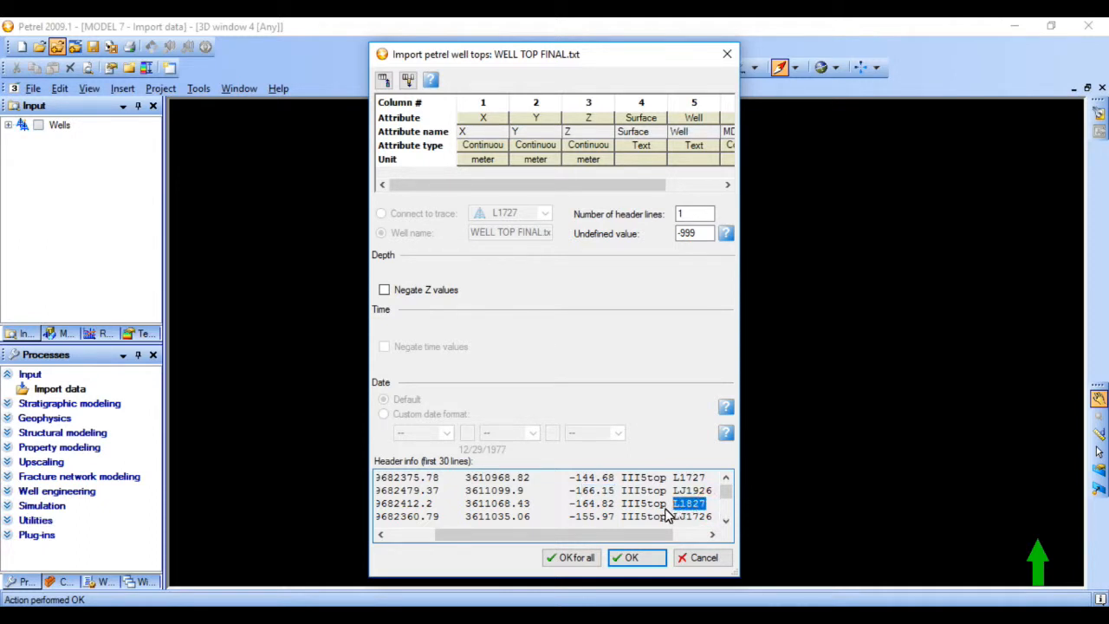
pyautogui.click(669, 506)
pyautogui.moveTo(663, 511); pyautogui.dragTo(573, 511)
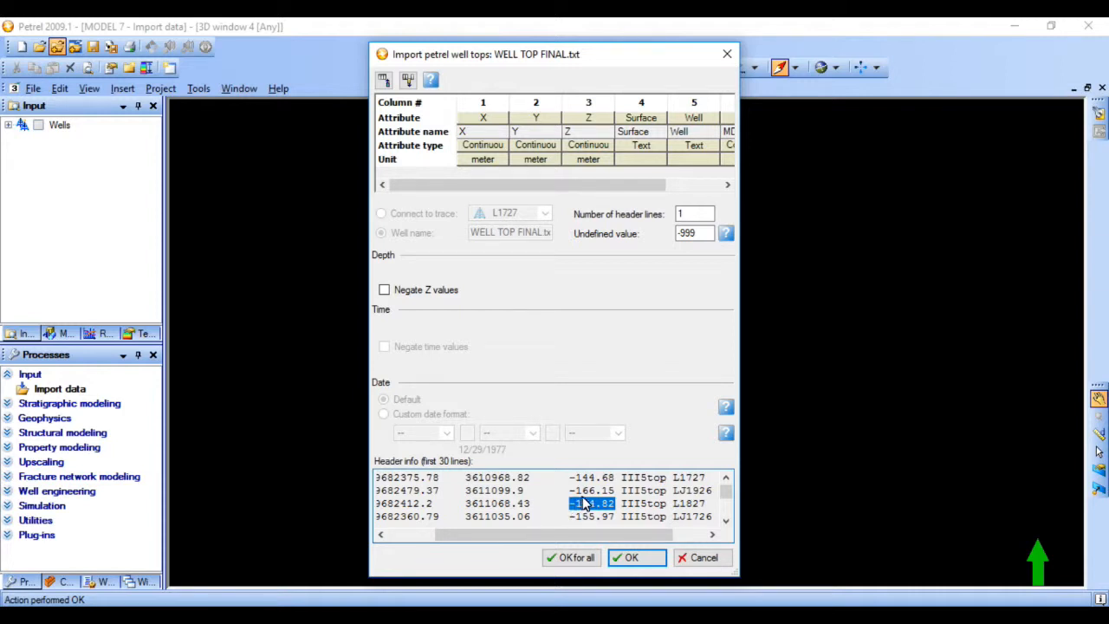
pyautogui.scroll(1, 584, 505)
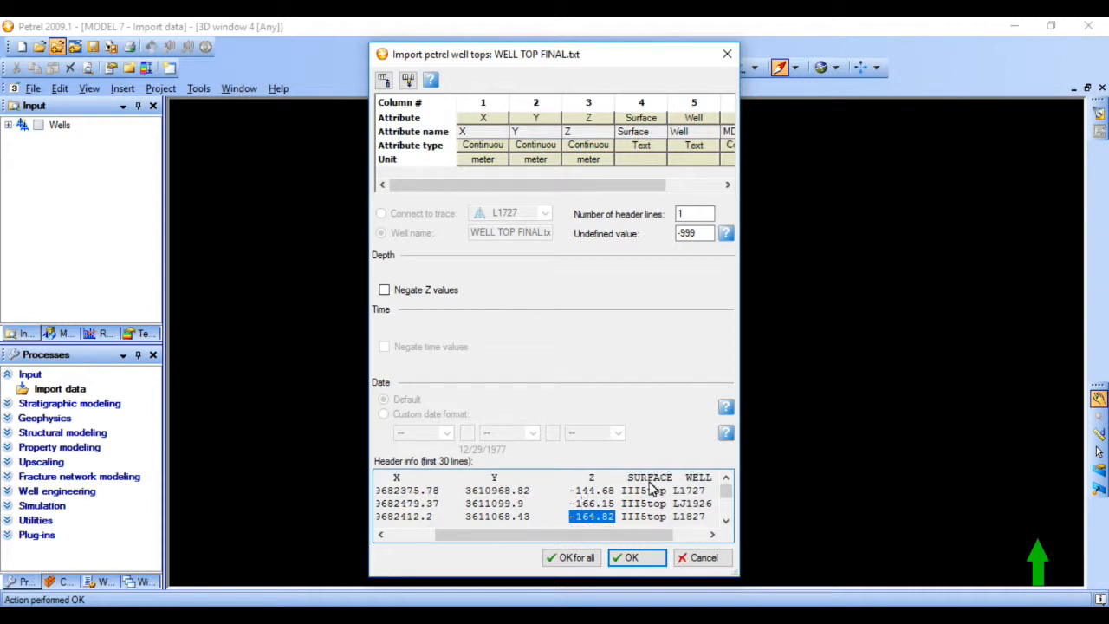
pyautogui.moveTo(645, 533); pyautogui.dragTo(693, 534)
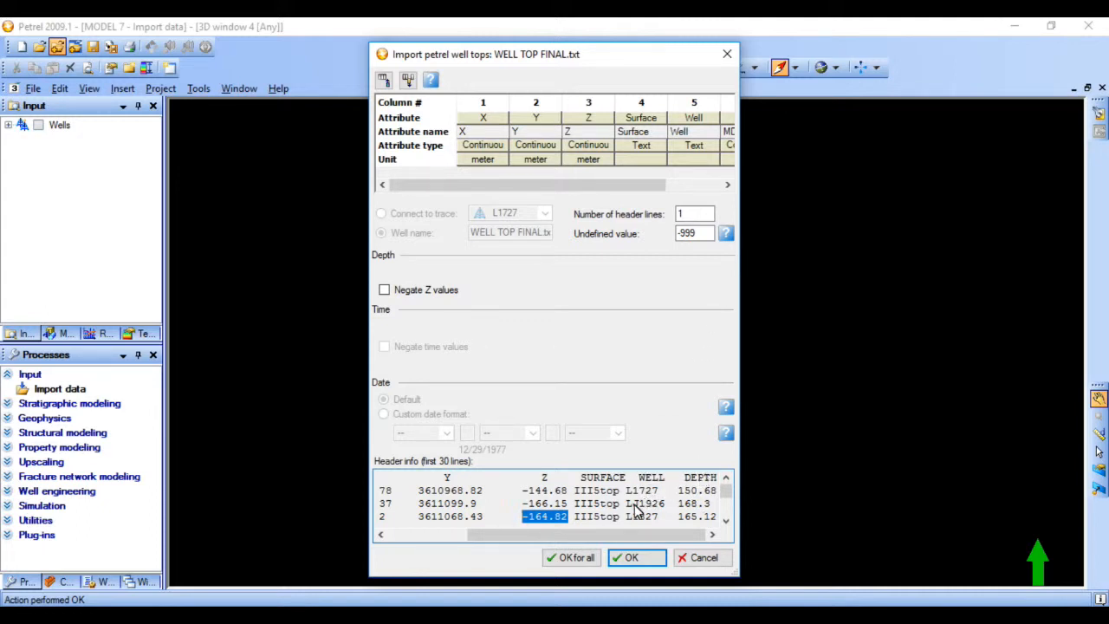
# - Import the well tops using the settings for all files and display WELL TOP FINAL.txt in the 3D window
pyautogui.click(578, 558)
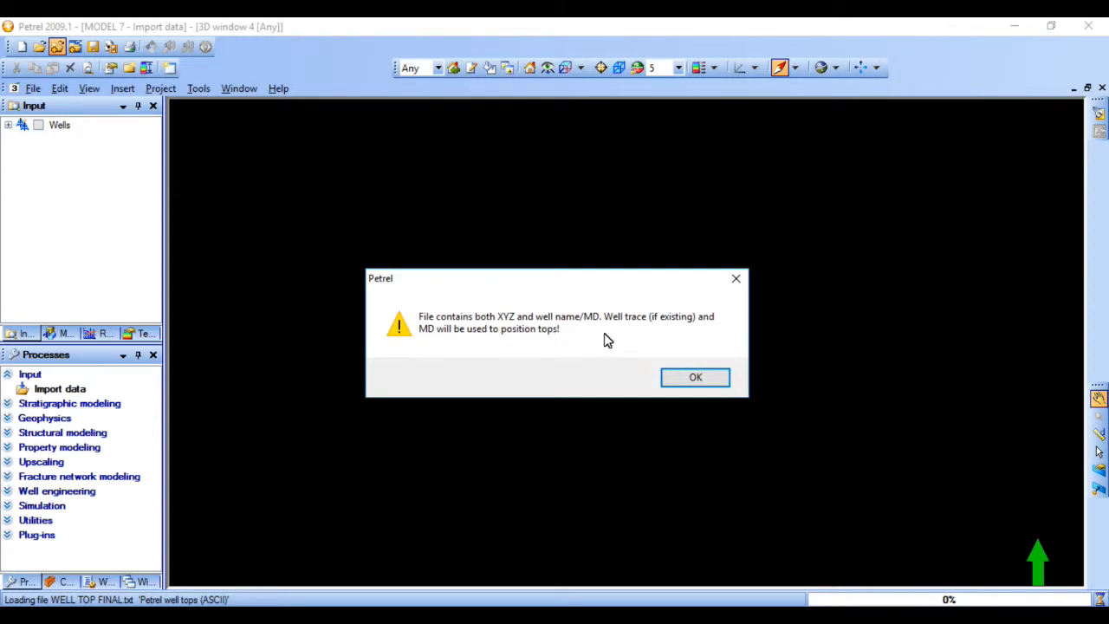
pyautogui.click(693, 373)
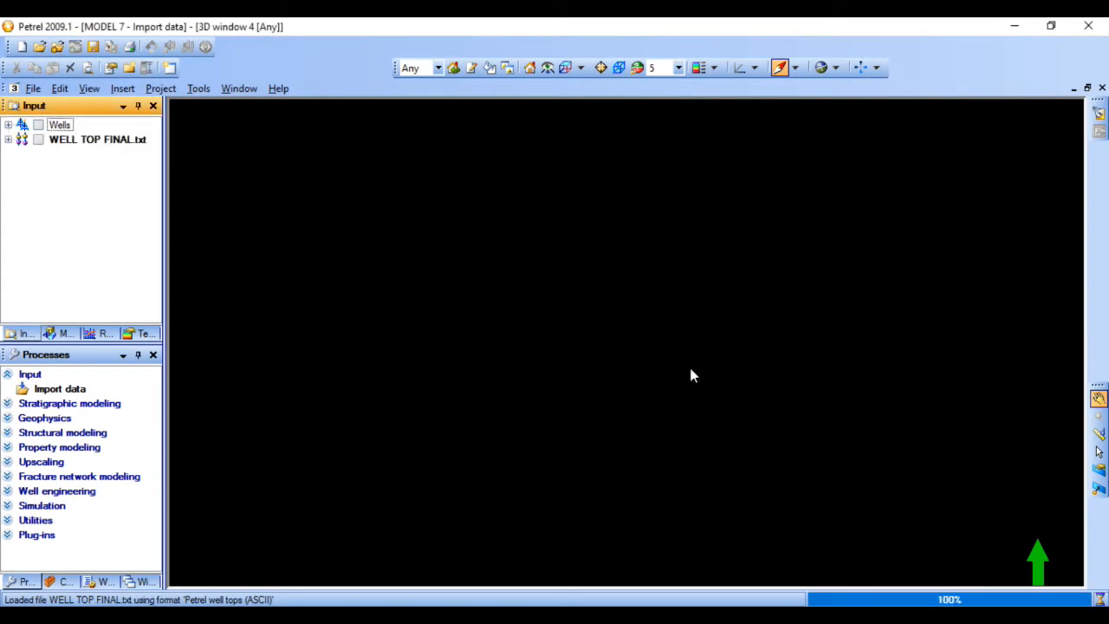
pyautogui.click(38, 139)
pyautogui.moveTo(530, 477); pyautogui.dragTo(538, 393)
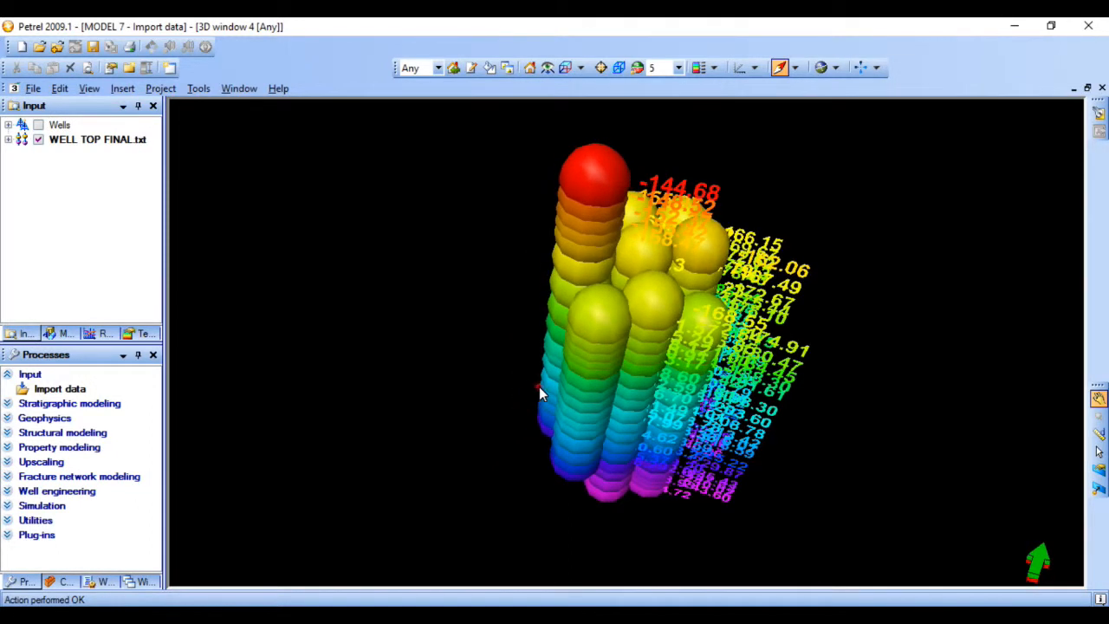
# - Display the wells together with the imported well tops in the 3D window and inspect them from another angle
pyautogui.click(38, 126)
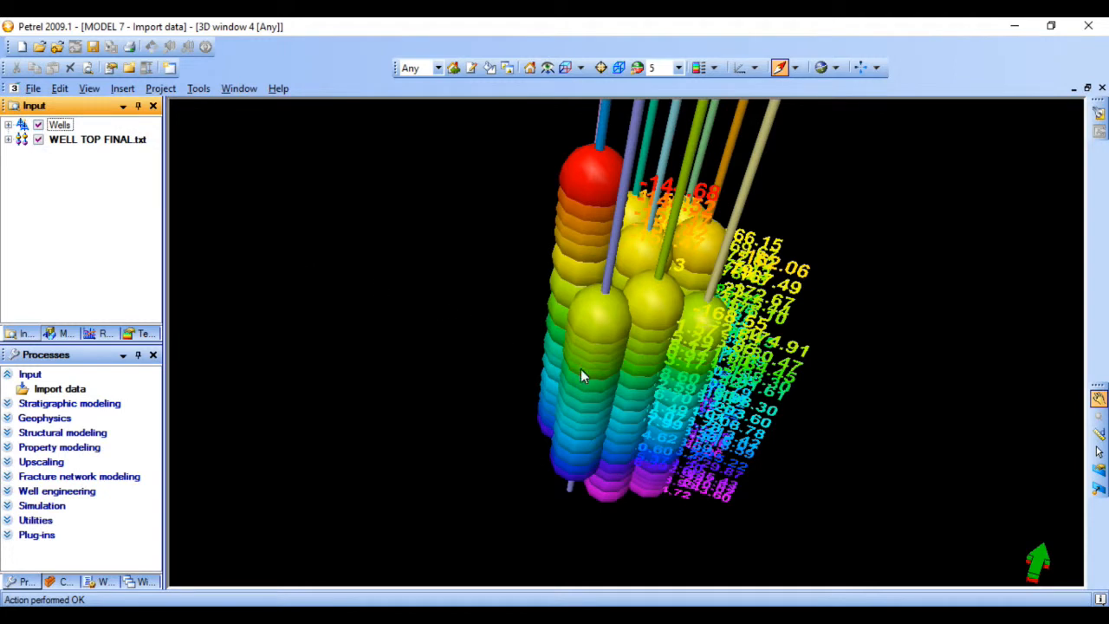
pyautogui.moveTo(710, 428); pyautogui.dragTo(660, 328)
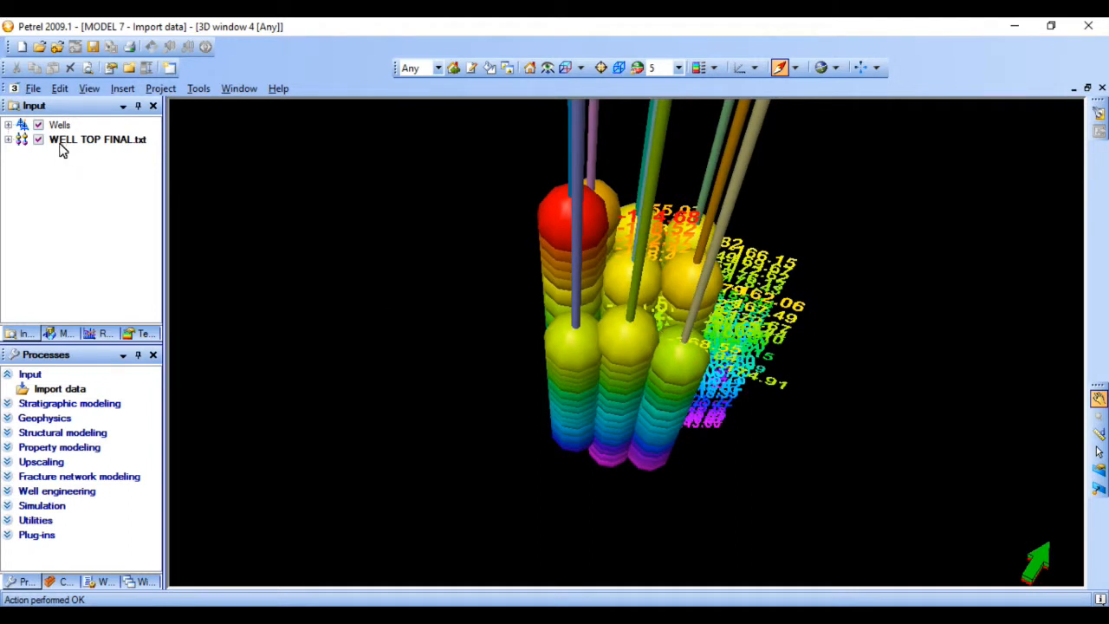
pyautogui.scroll(5, 586, 401)
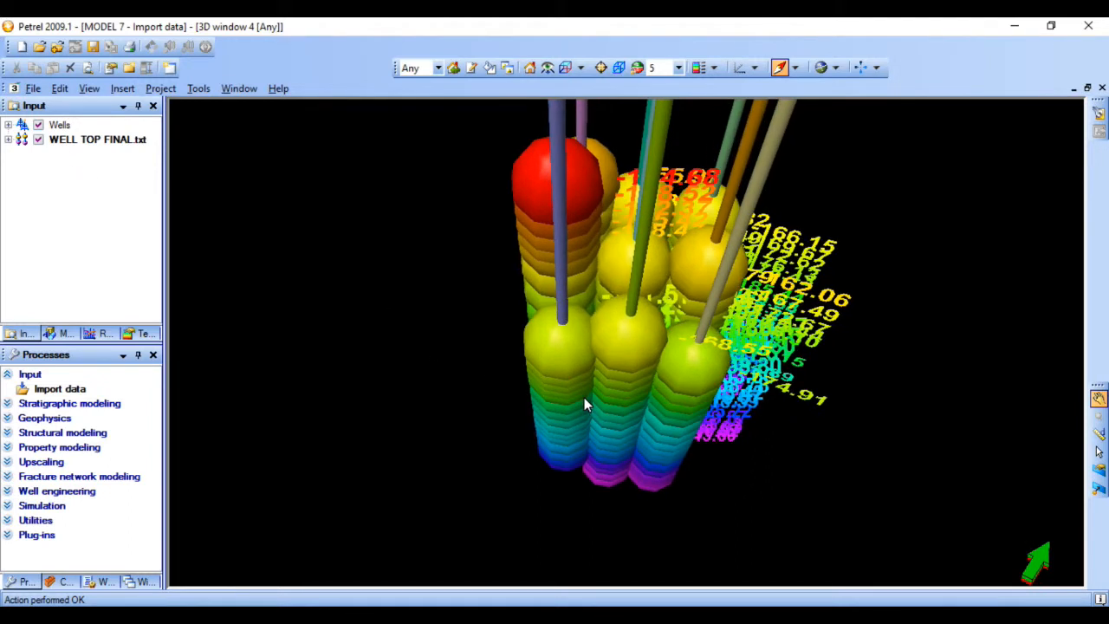
# - Set the symbol size of the WELL TOP FINAL.txt well tops to 8 and inspect the smaller spheres along the wells
pyautogui.moveTo(619, 441); pyautogui.dragTo(627, 297)
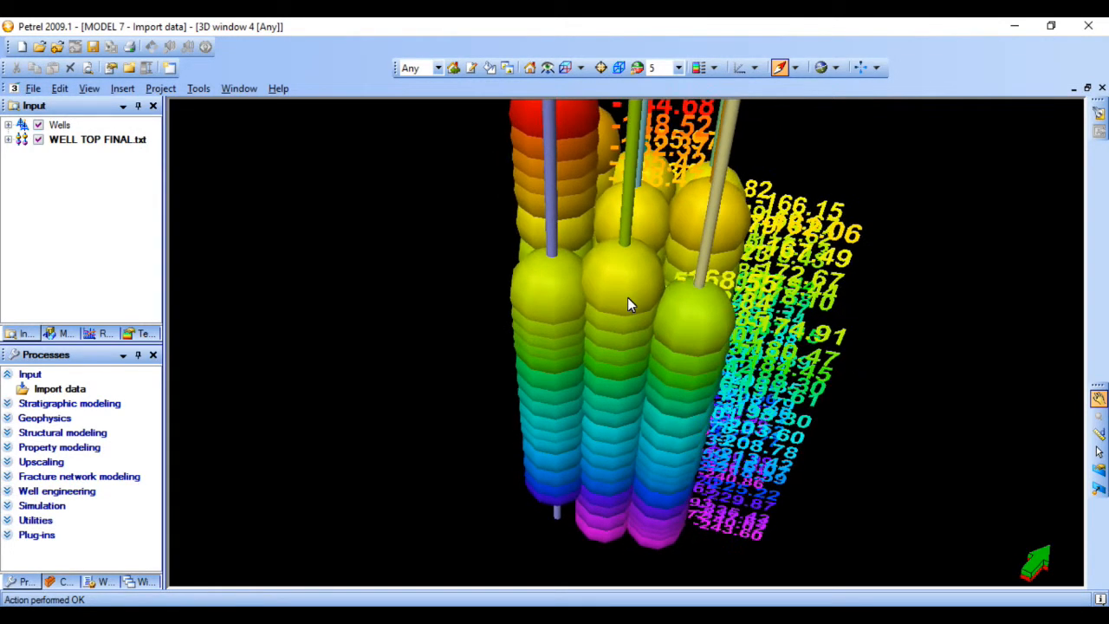
pyautogui.click(74, 142)
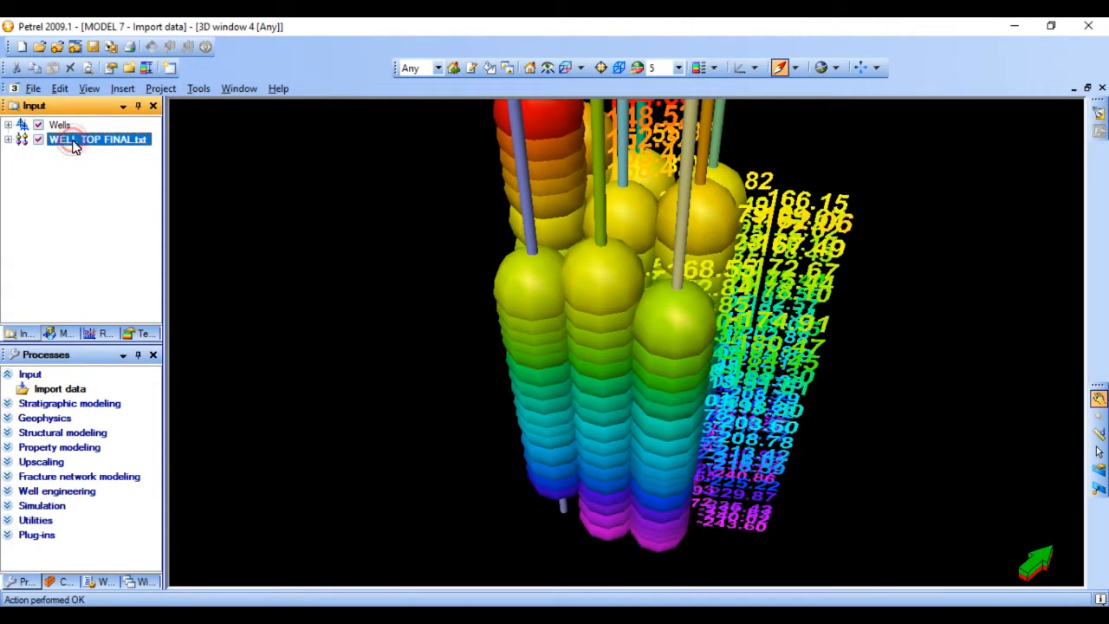
pyautogui.rightClick(75, 145)
pyautogui.click(83, 151)
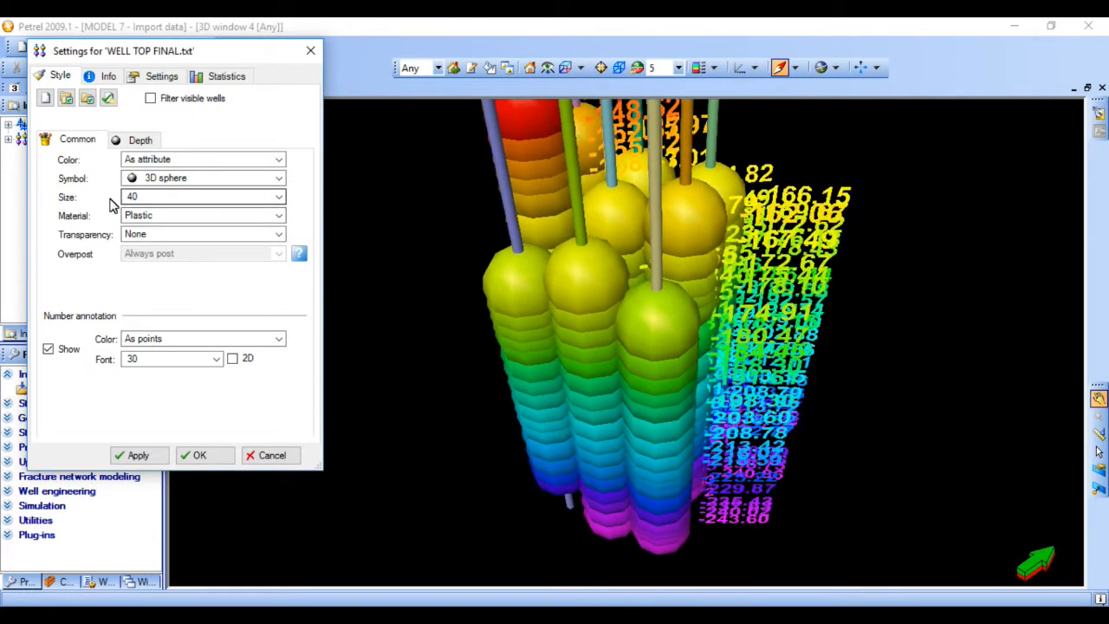
pyautogui.click(146, 198)
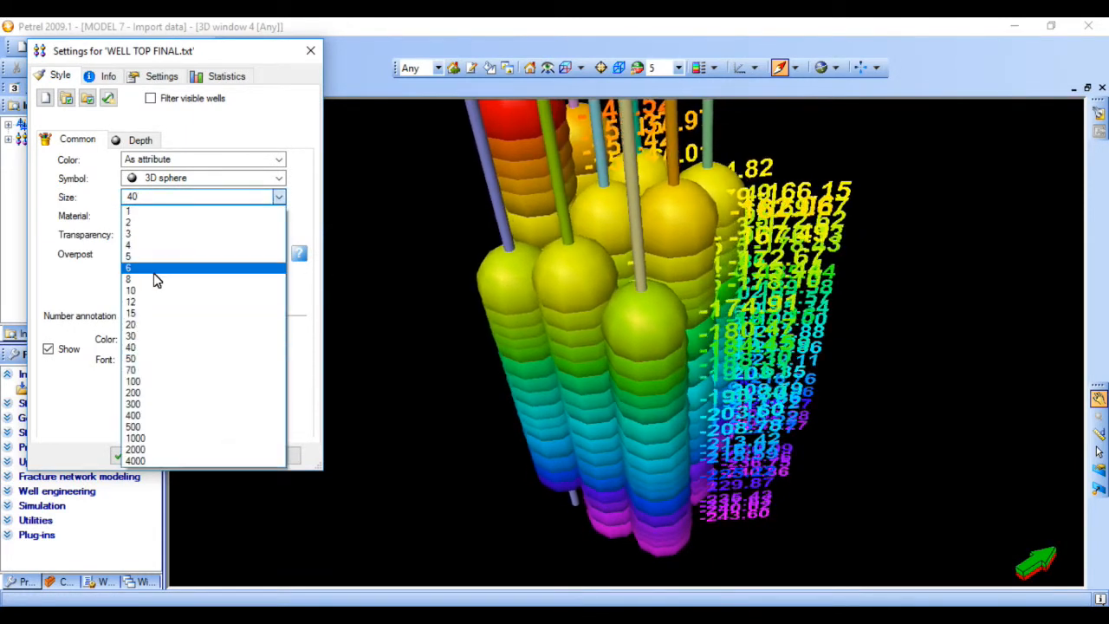
pyautogui.click(148, 279)
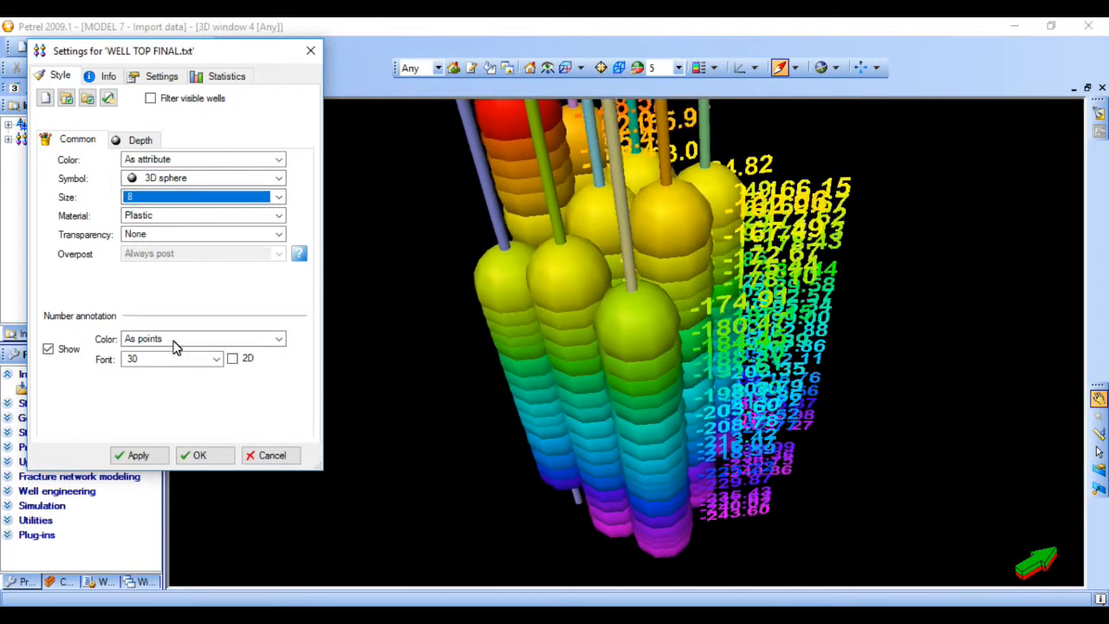
pyautogui.click(138, 455)
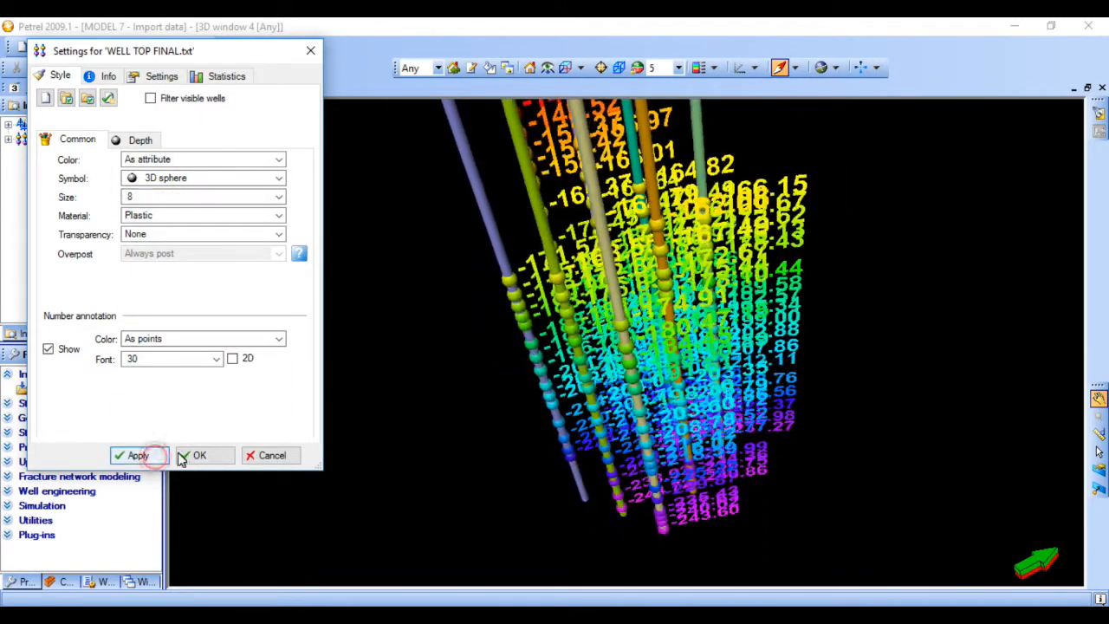
pyautogui.click(590, 341)
pyautogui.moveTo(590, 334); pyautogui.dragTo(601, 335)
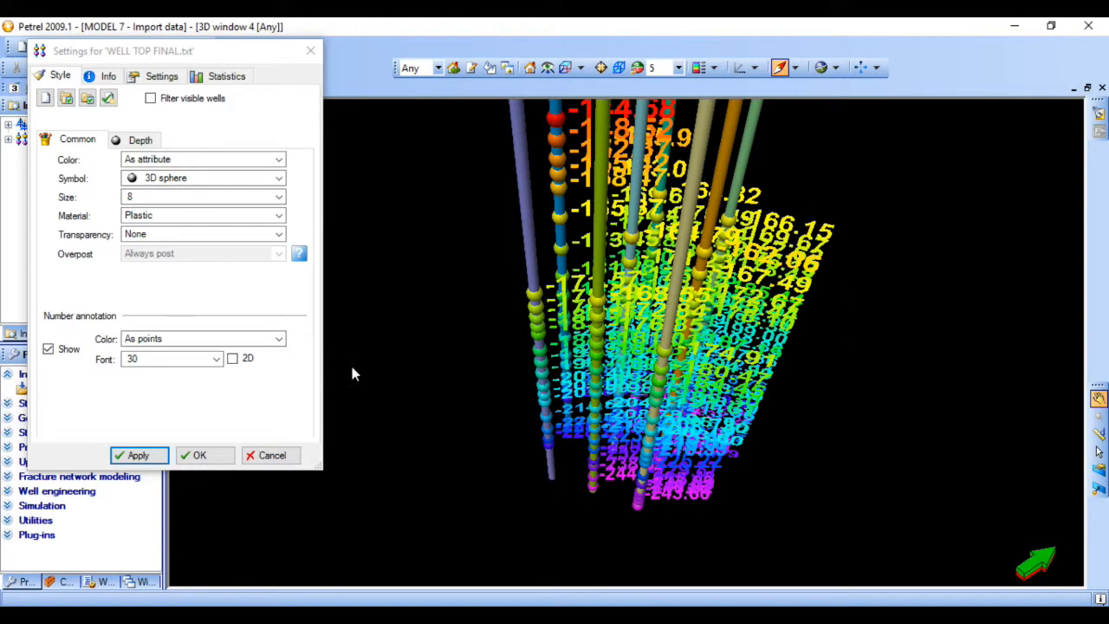
pyautogui.click(208, 455)
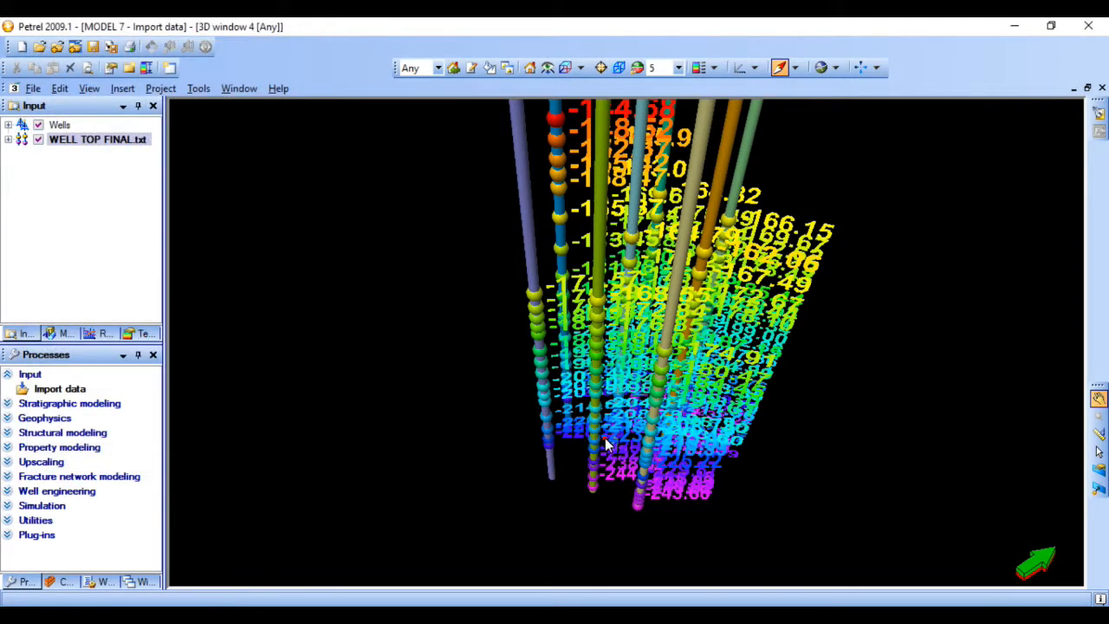
pyautogui.moveTo(604, 440); pyautogui.dragTo(507, 451)
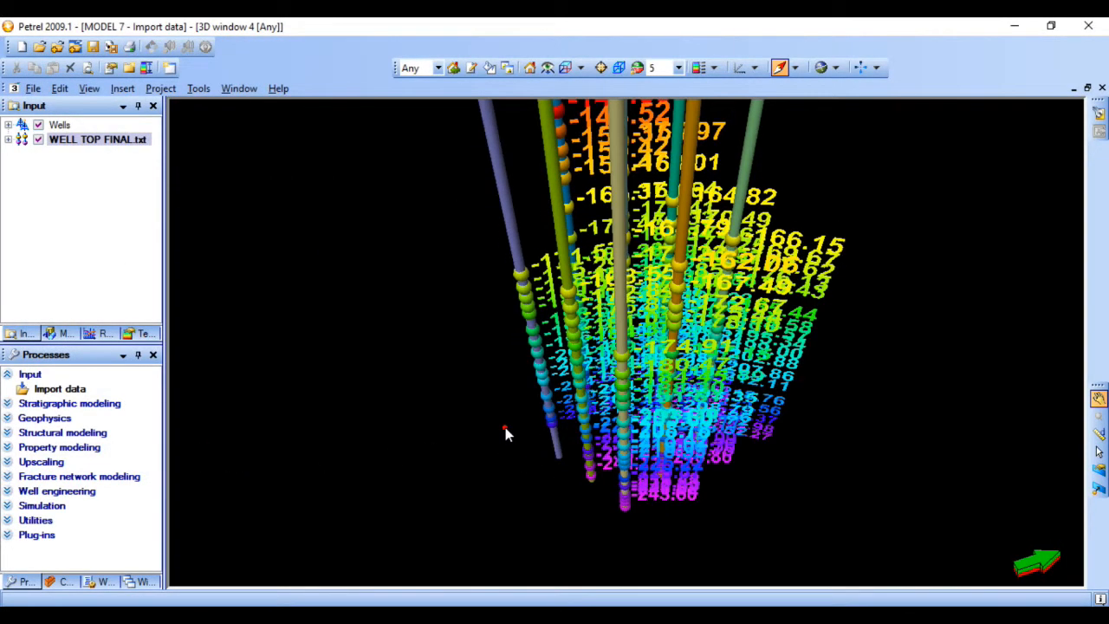
pyautogui.click(491, 424)
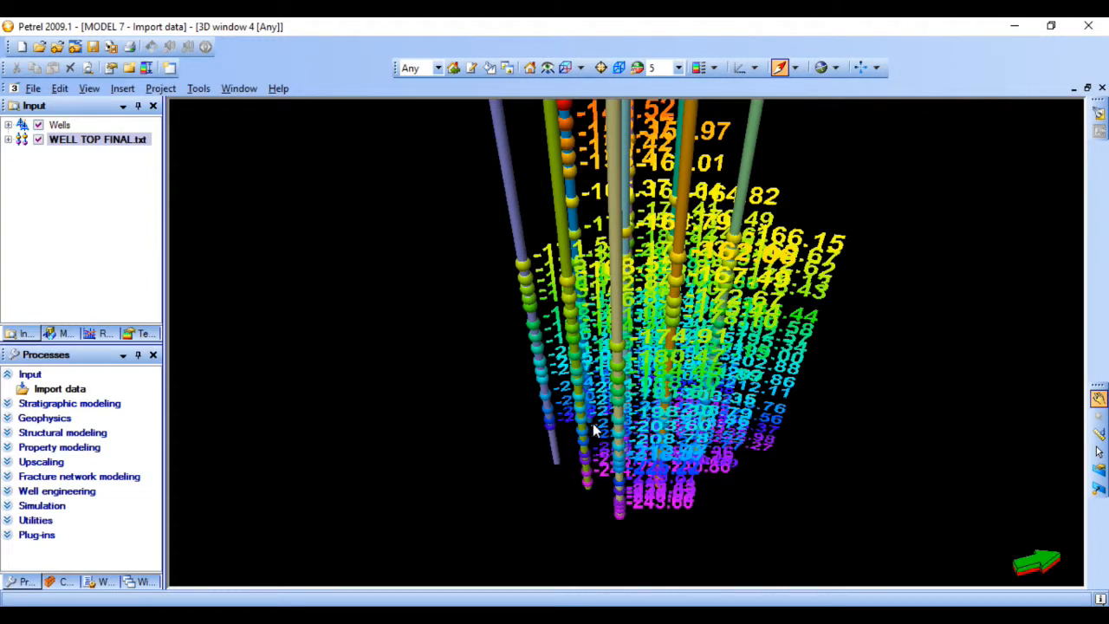
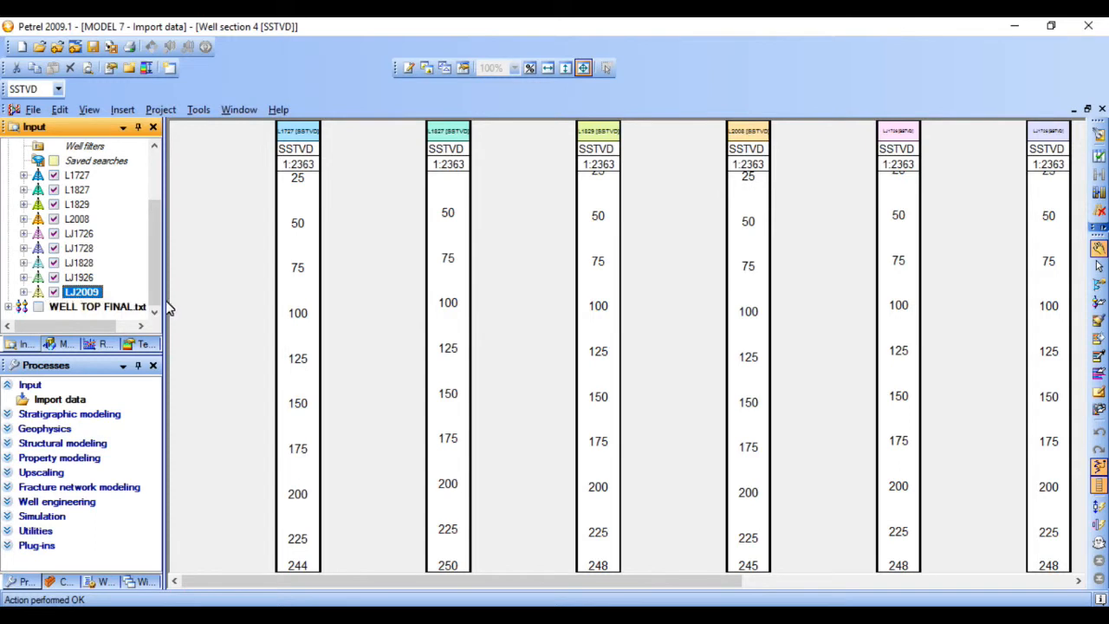
# - Display the WELL TOP FINAL.txt well tops together with the SP and GR global well logs in the well section
pyautogui.click(38, 306)
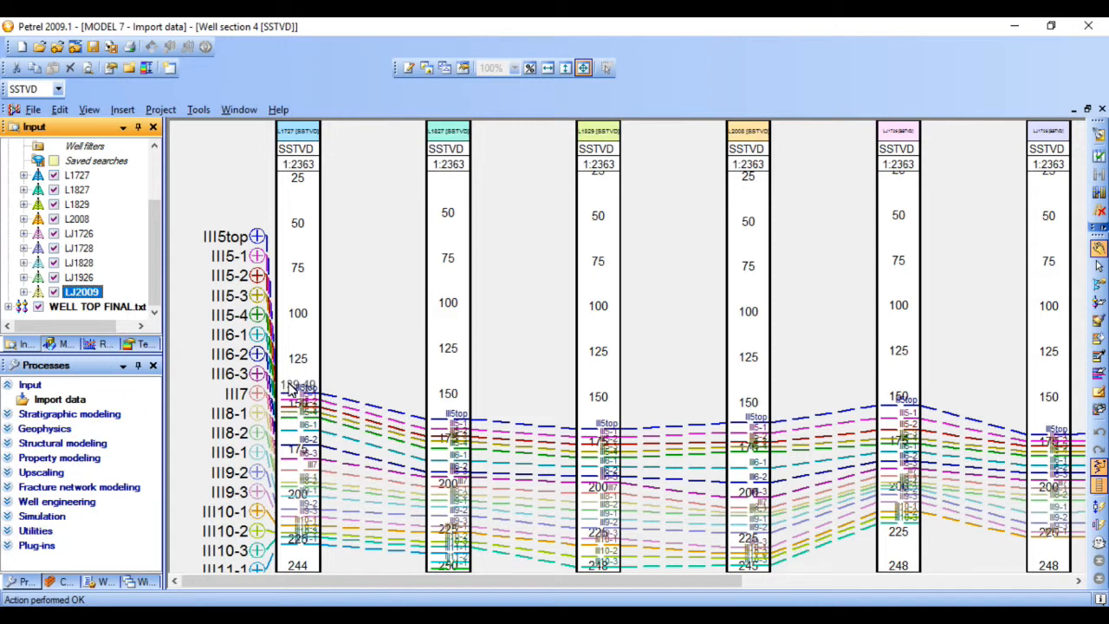
pyautogui.moveTo(154, 231); pyautogui.dragTo(158, 151)
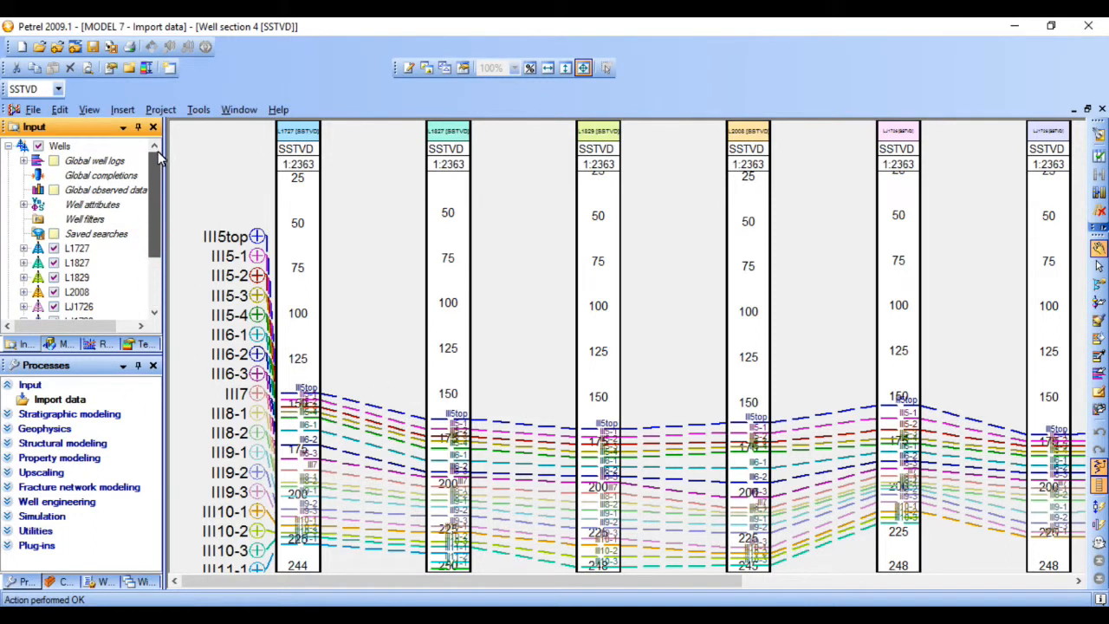
pyautogui.click(24, 162)
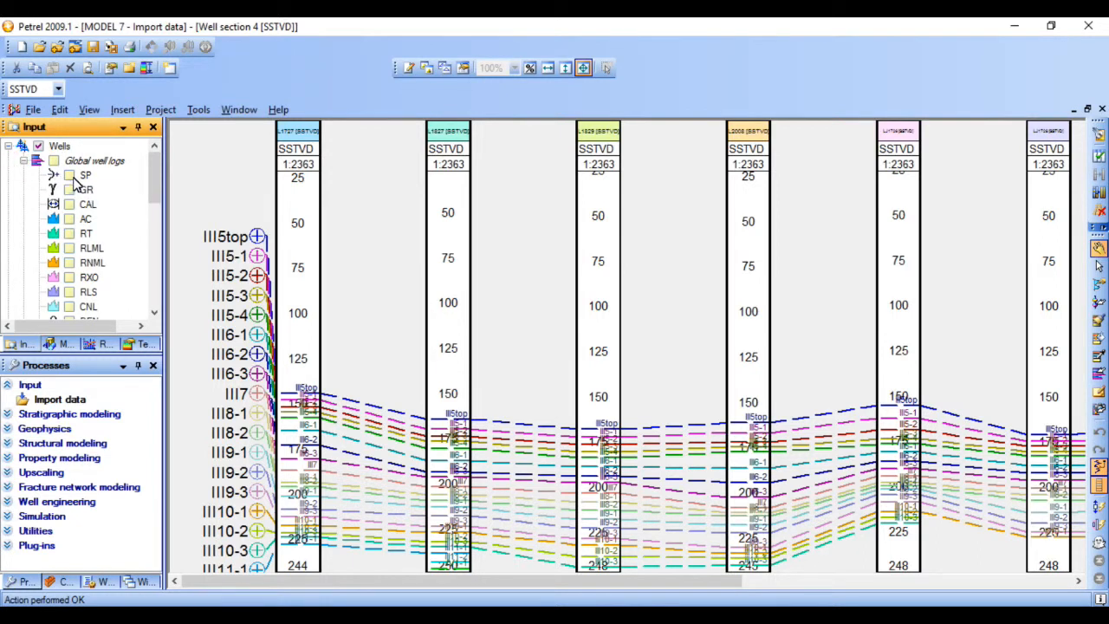
pyautogui.click(70, 175)
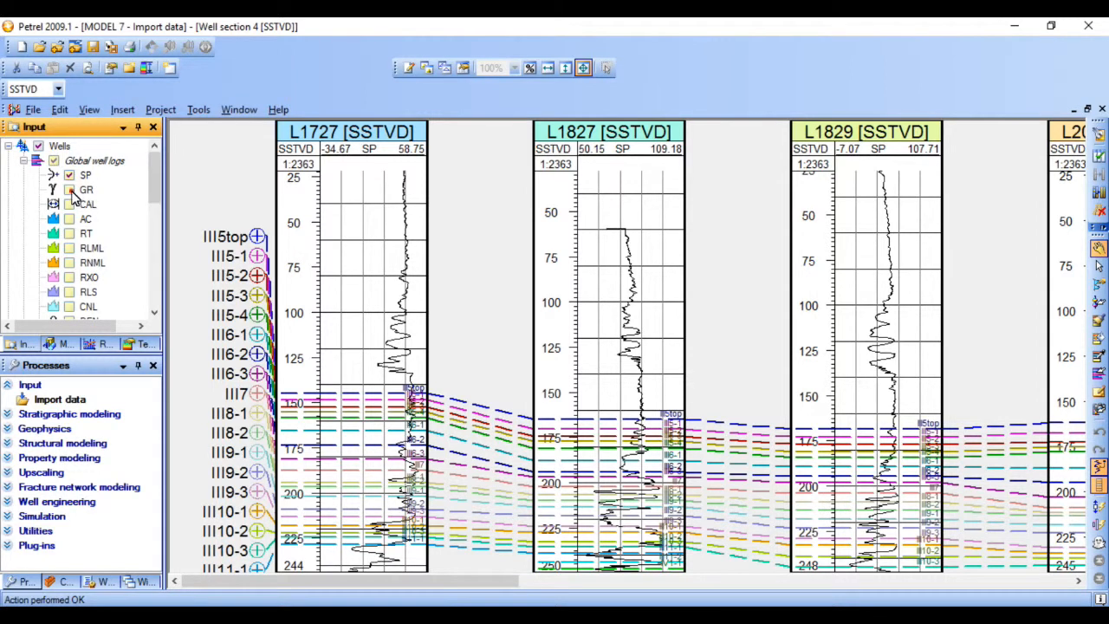
pyautogui.click(70, 190)
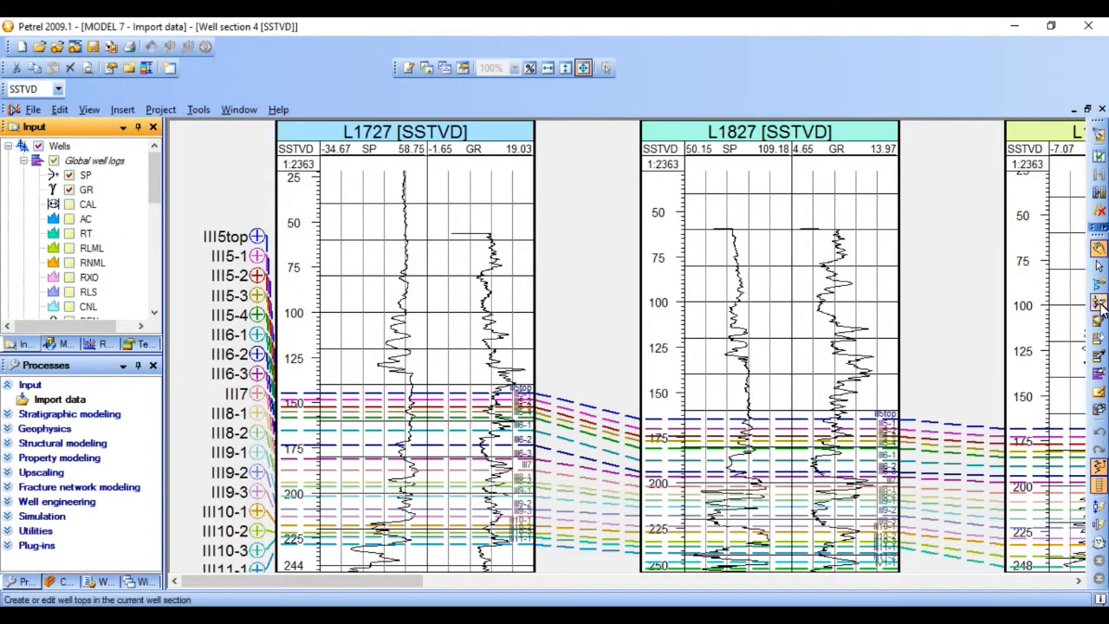
# - Add full curve fills to the SP and GR logs of wells L1727 and L1827
pyautogui.click(1098, 286)
pyautogui.click(377, 267)
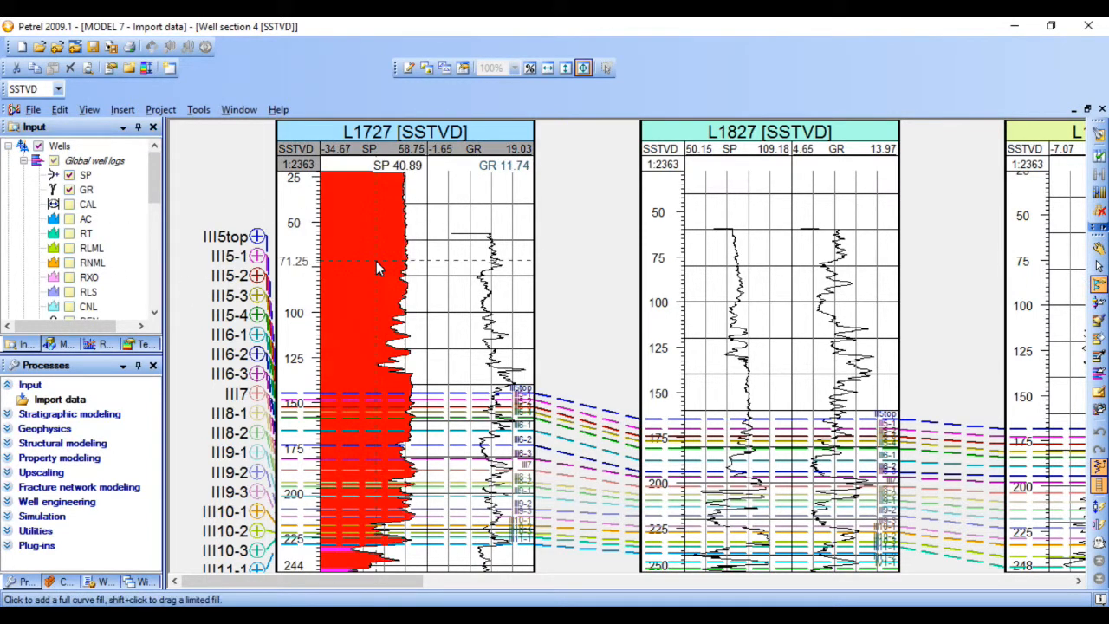
pyautogui.click(457, 272)
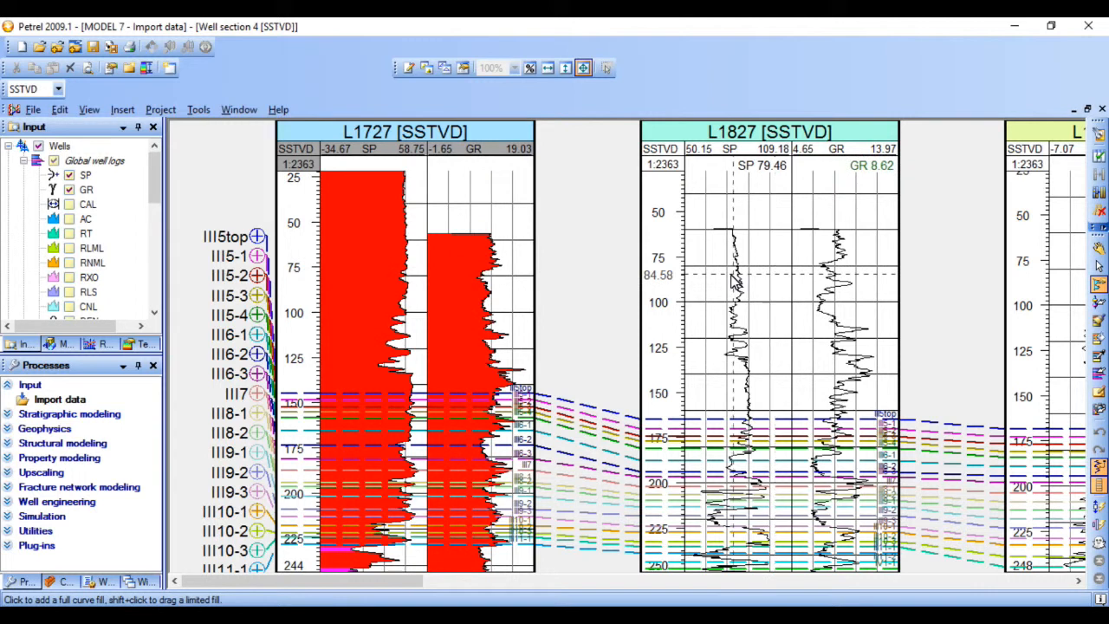
pyautogui.click(734, 275)
pyautogui.click(816, 279)
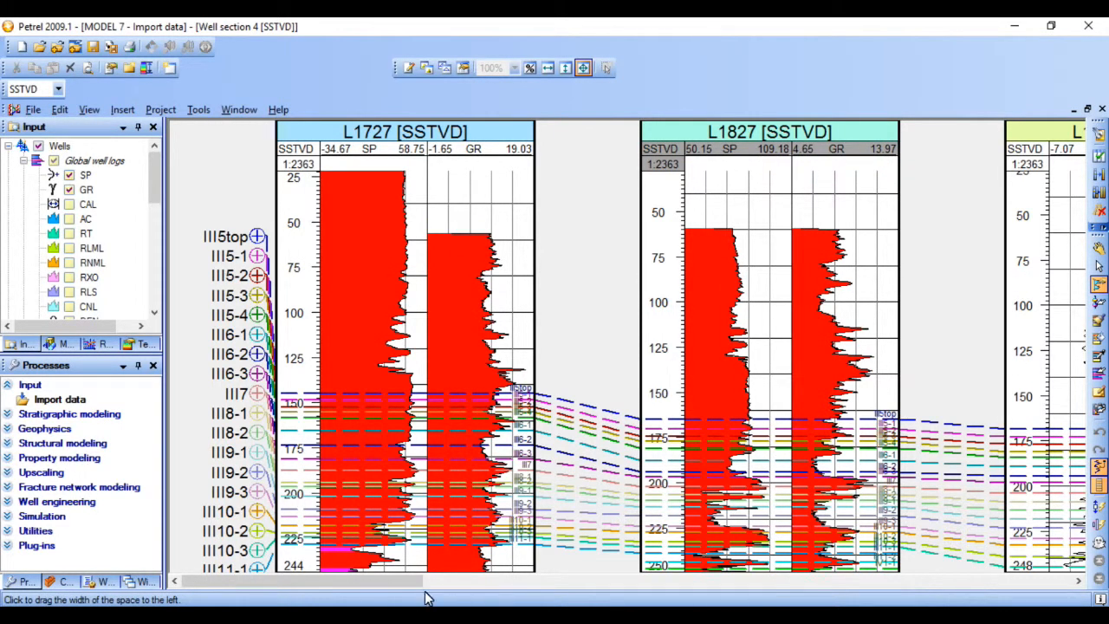
# - Add full curve fills to the SP and GR logs of wells L1829 and L2008
pyautogui.moveTo(416, 589); pyautogui.dragTo(623, 584)
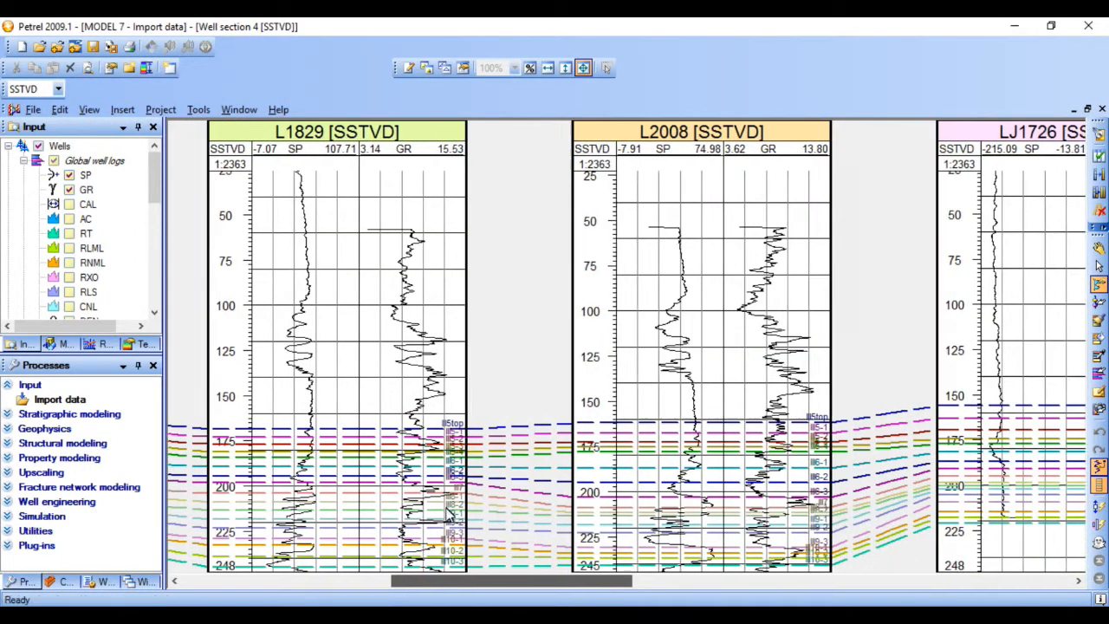
pyautogui.click(286, 382)
pyautogui.click(369, 371)
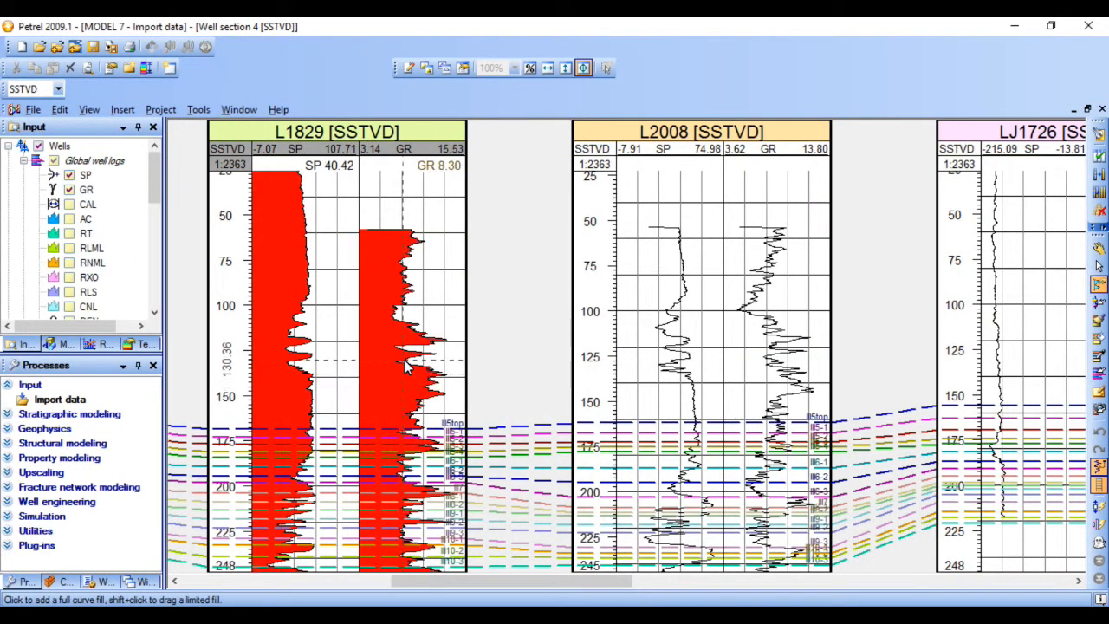
pyautogui.click(667, 345)
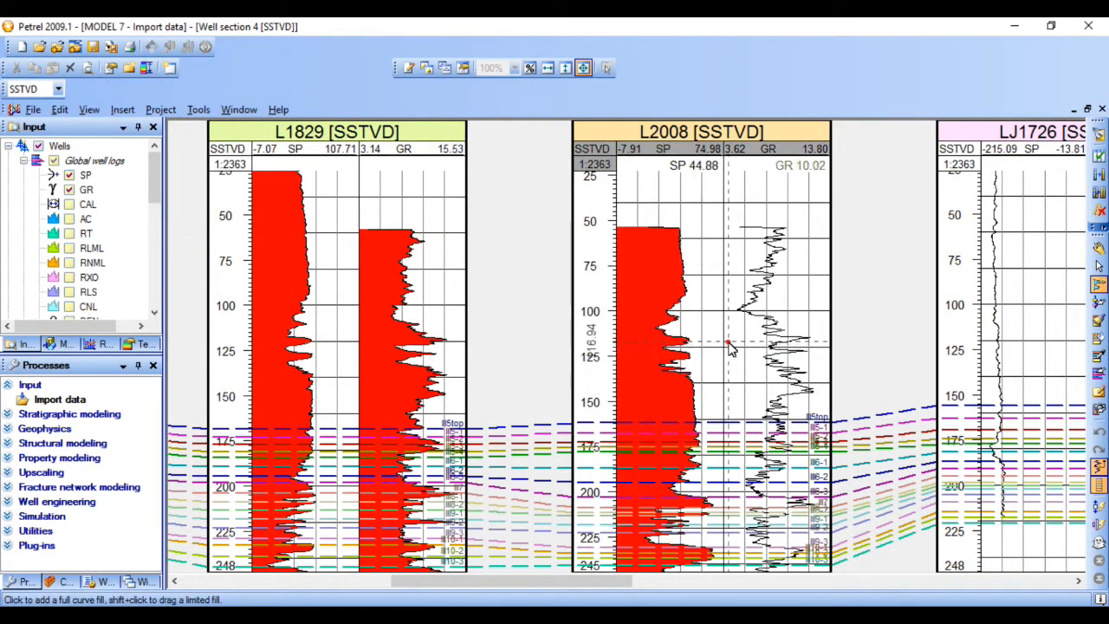
pyautogui.click(780, 344)
# - Add full curve fills to the SP and GR logs of wells LJ1726, LJ1728 and LJ1828
pyautogui.click(990, 333)
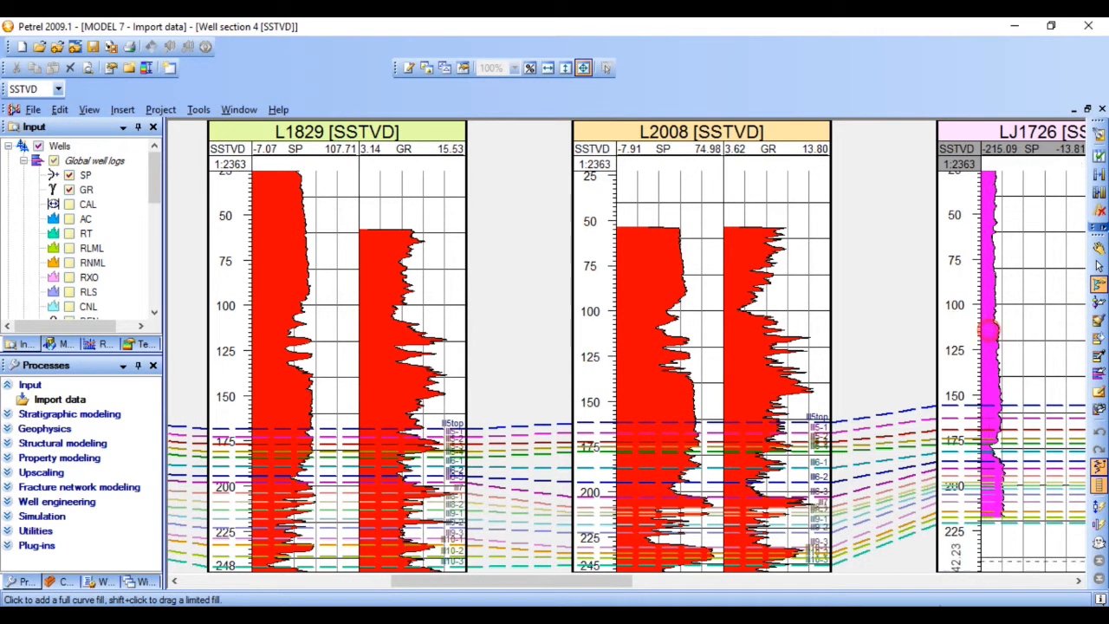
pyautogui.moveTo(552, 582); pyautogui.dragTo(764, 568)
pyautogui.click(303, 323)
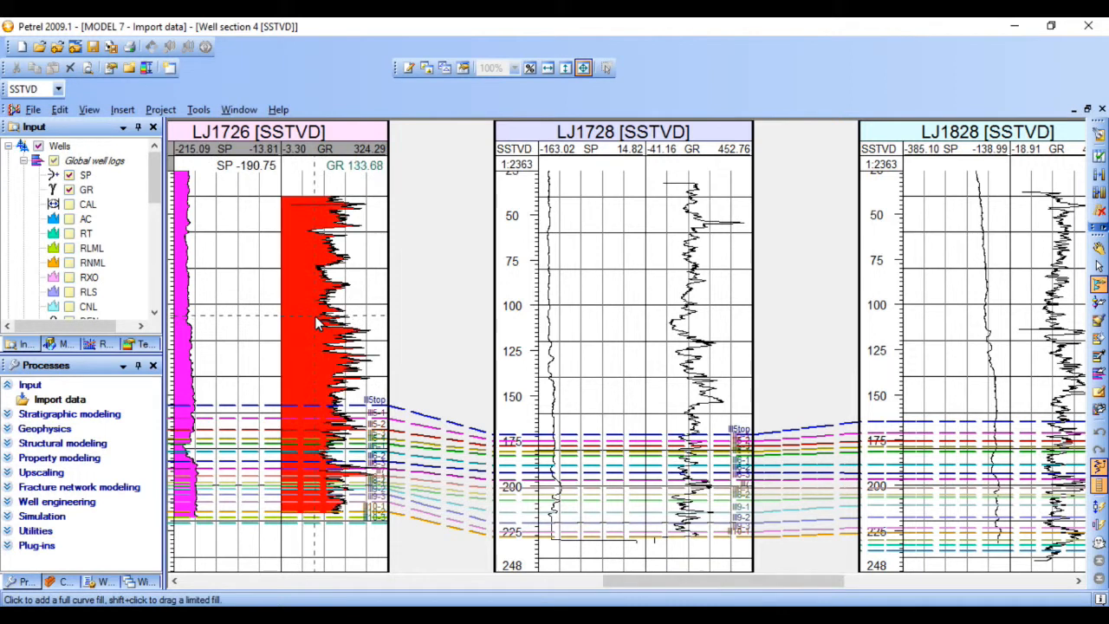
pyautogui.click(547, 317)
pyautogui.click(689, 311)
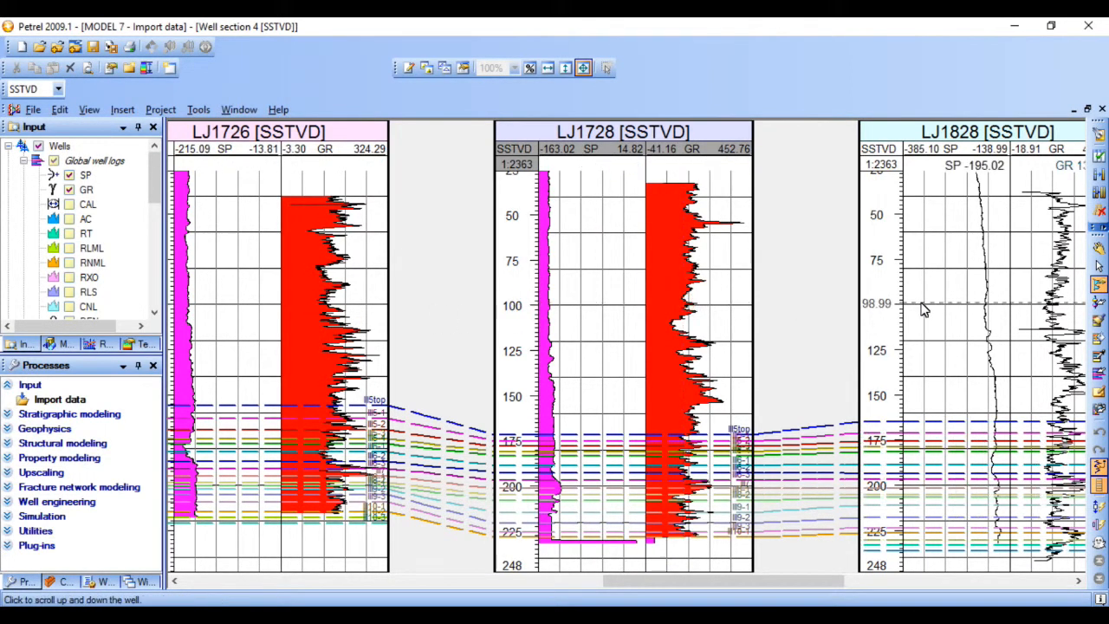
pyautogui.click(972, 317)
pyautogui.click(1029, 319)
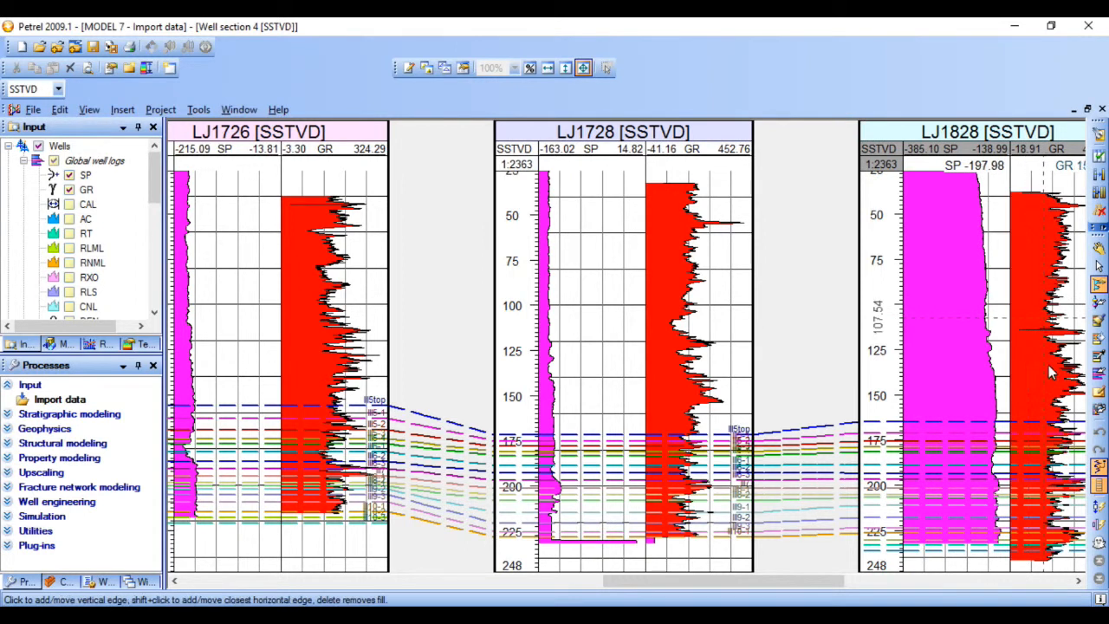
# - Add full curve fills to the SP and GR logs of wells LJ1926 and LJ2009, and return to the first well
pyautogui.moveTo(833, 582); pyautogui.dragTo(995, 582)
pyautogui.click(659, 331)
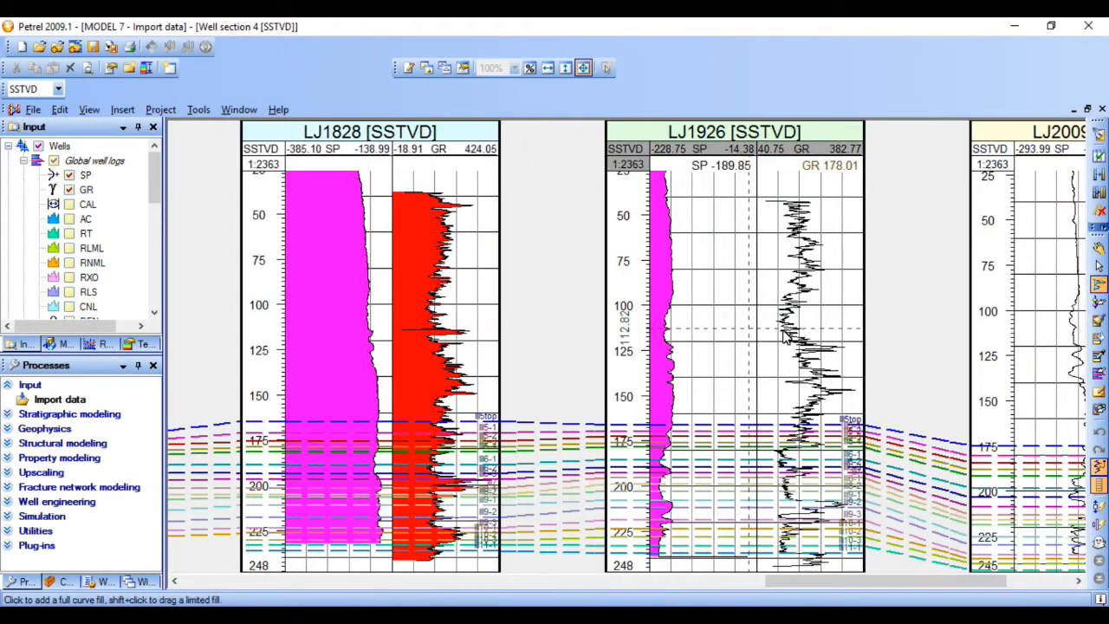
pyautogui.click(784, 336)
pyautogui.click(1028, 347)
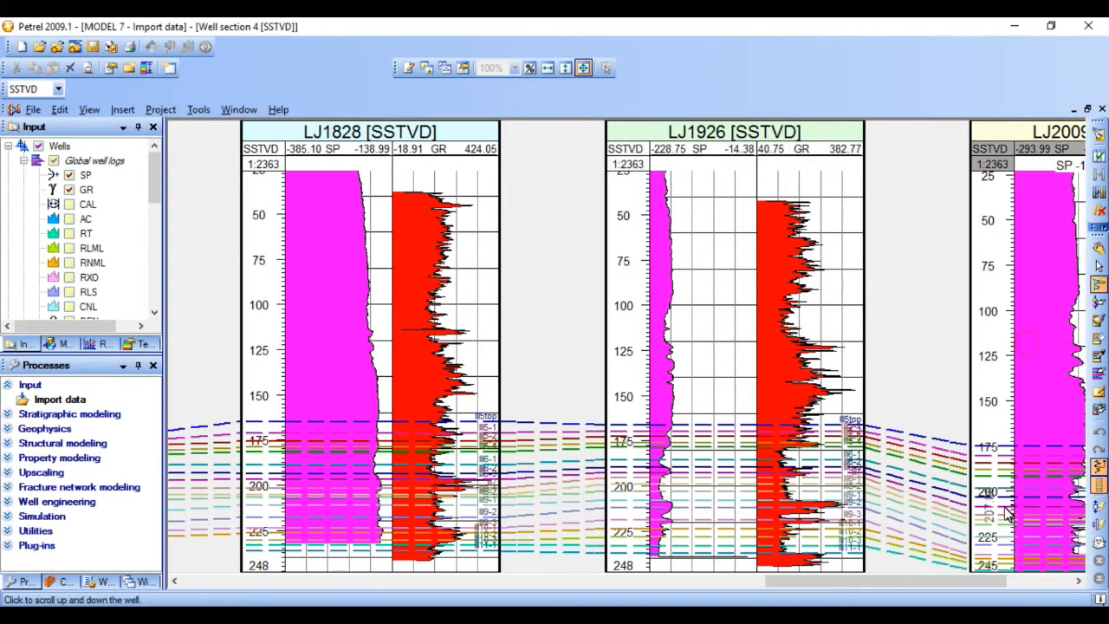
pyautogui.moveTo(976, 582); pyautogui.dragTo(1041, 582)
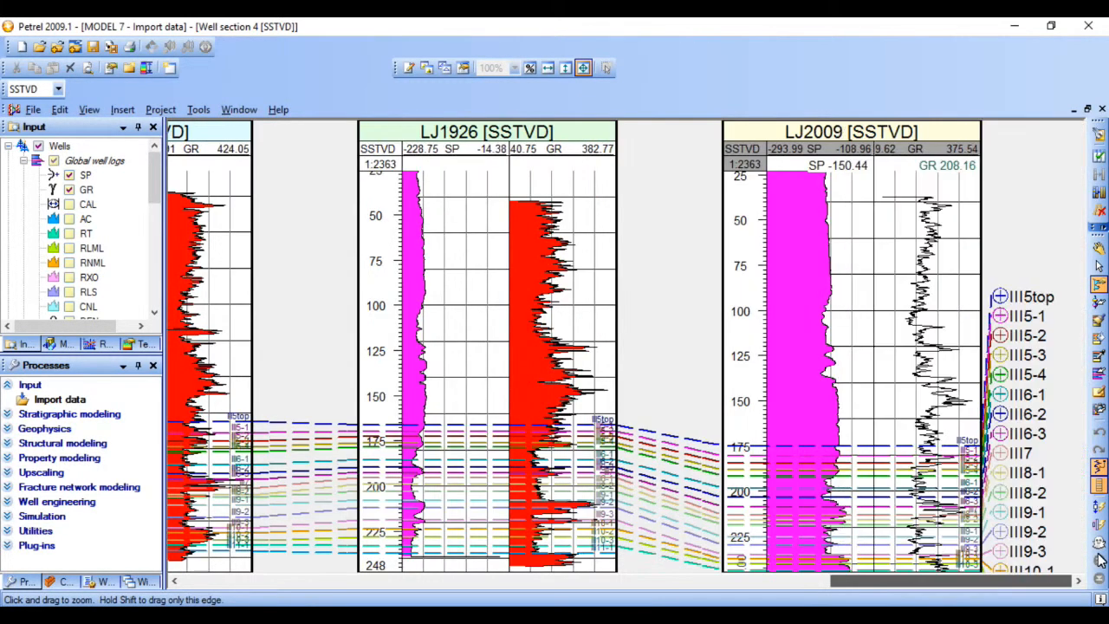
pyautogui.click(894, 338)
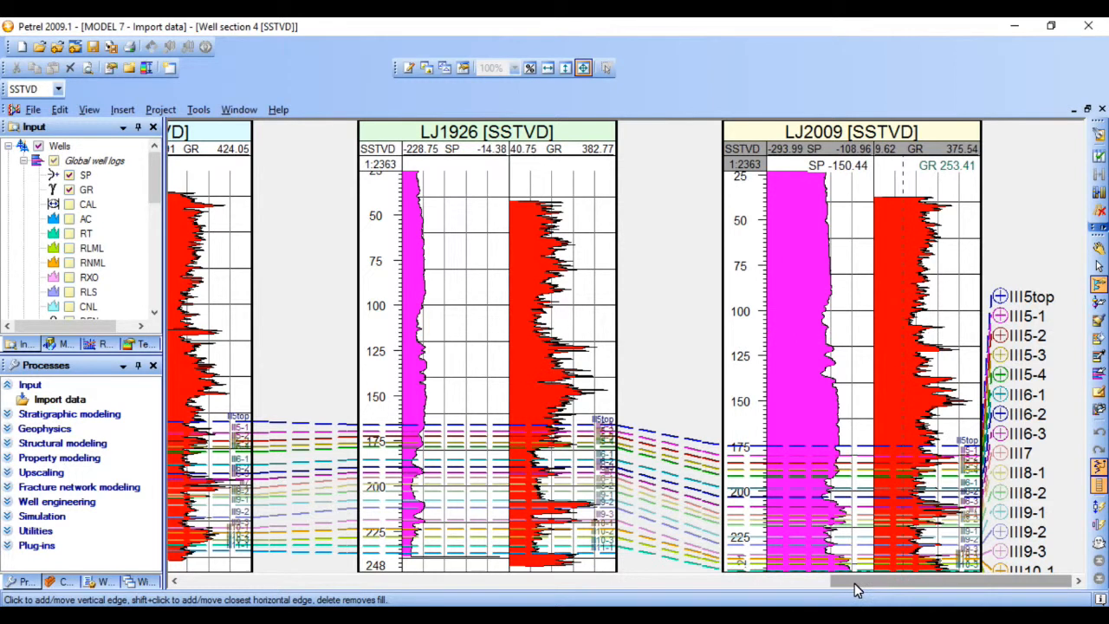
pyautogui.moveTo(866, 580); pyautogui.dragTo(172, 572)
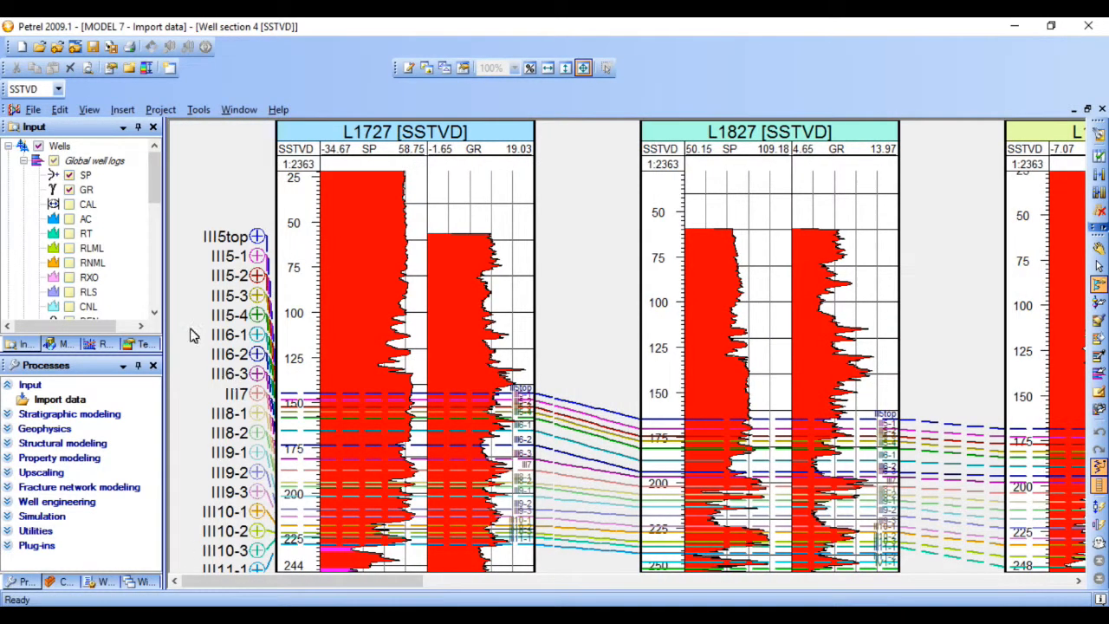
# - Look through the attributes of WELL TOP FINAL.txt and limit the tops displayed in the well section to III5top
pyautogui.click(10, 146)
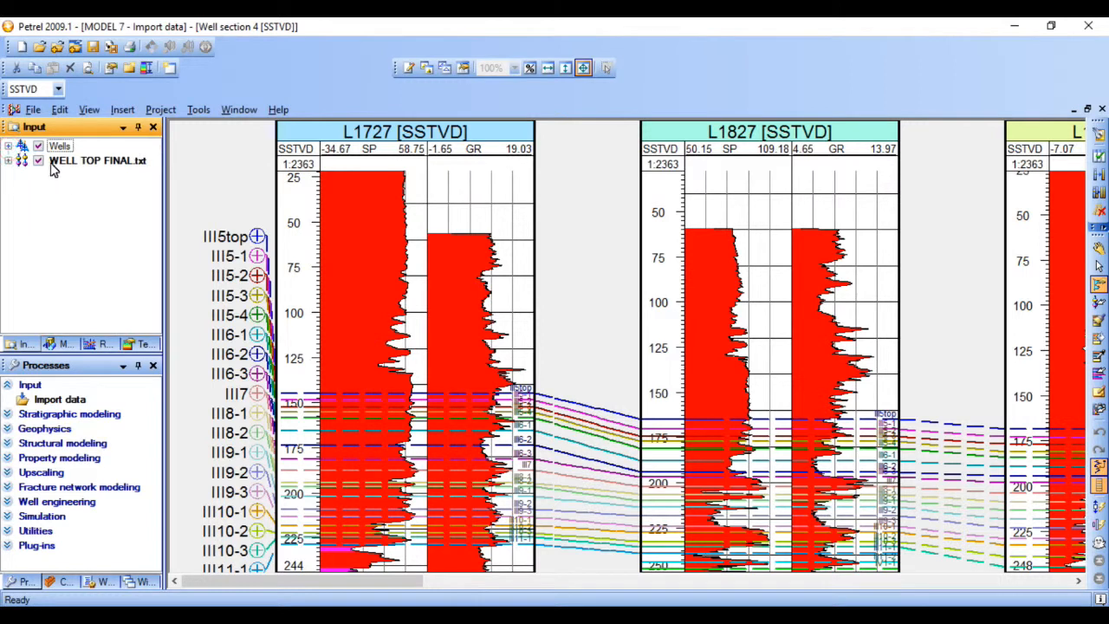
pyautogui.click(7, 161)
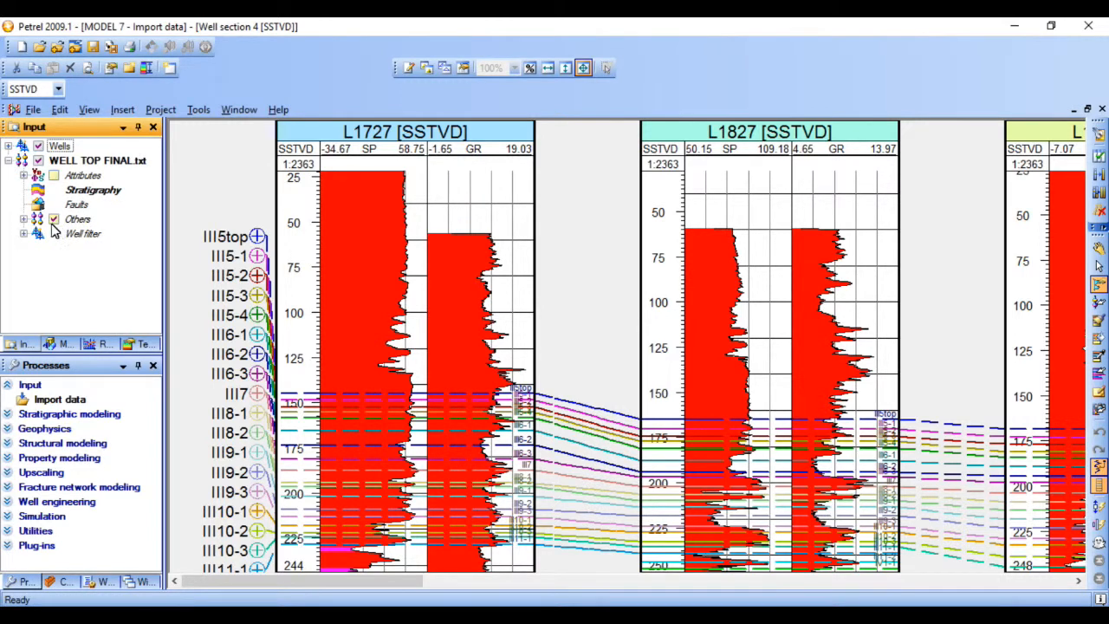
pyautogui.click(25, 175)
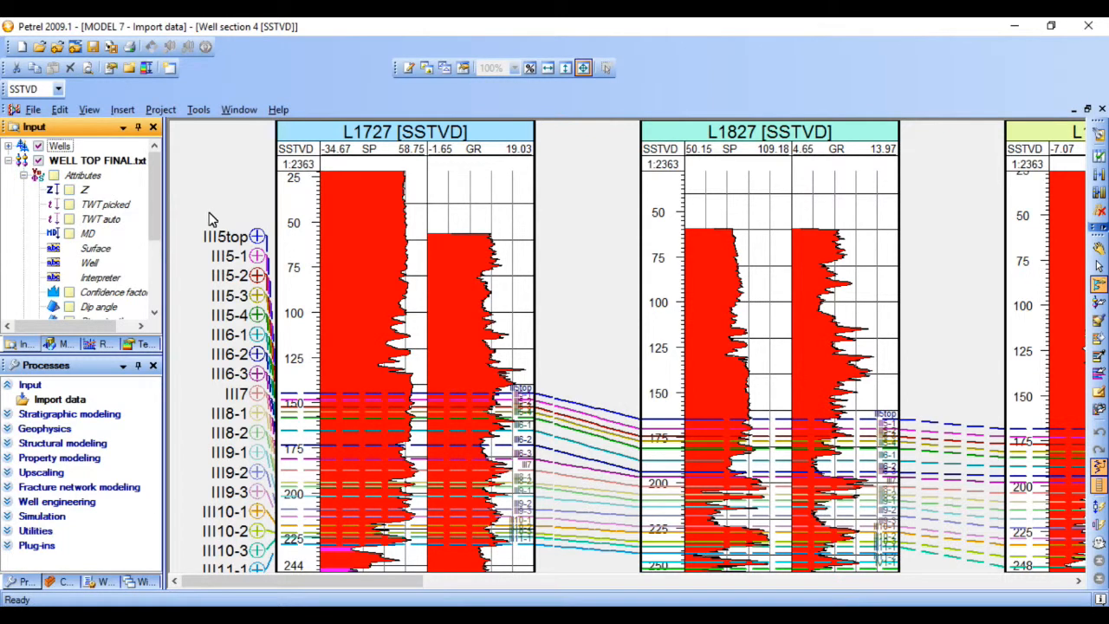
pyautogui.moveTo(157, 210); pyautogui.dragTo(133, 204)
pyautogui.click(23, 176)
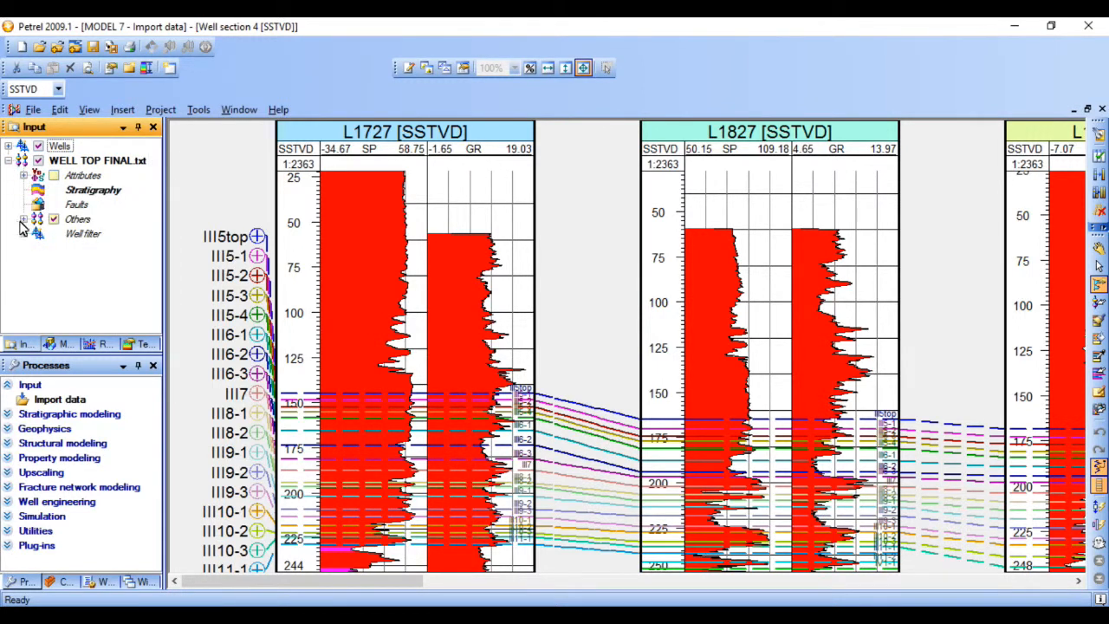
pyautogui.click(23, 220)
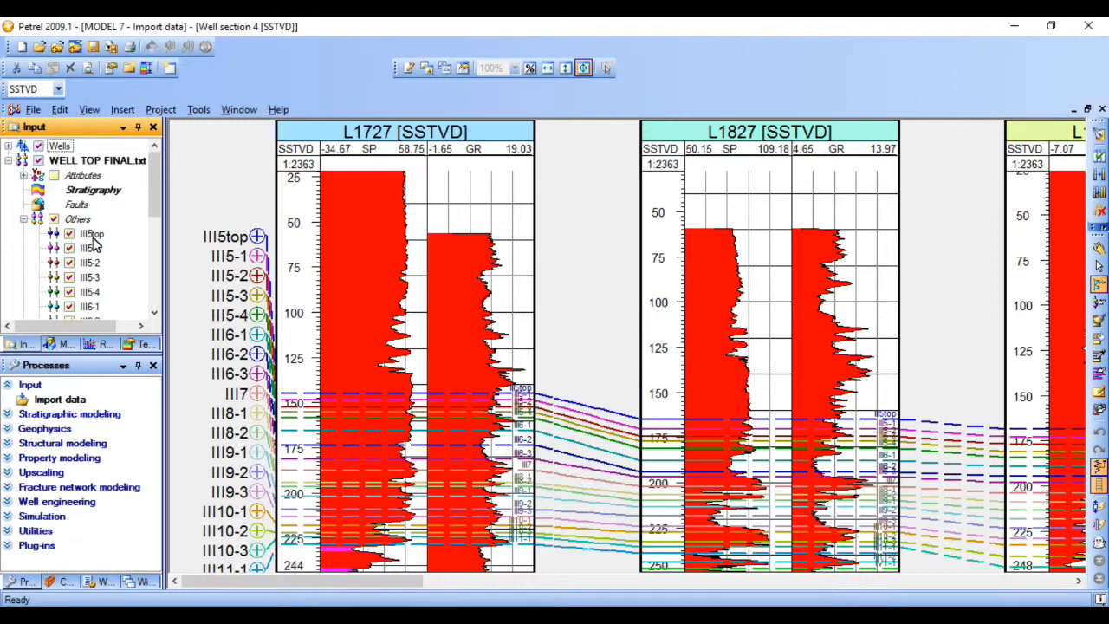
pyautogui.click(55, 220)
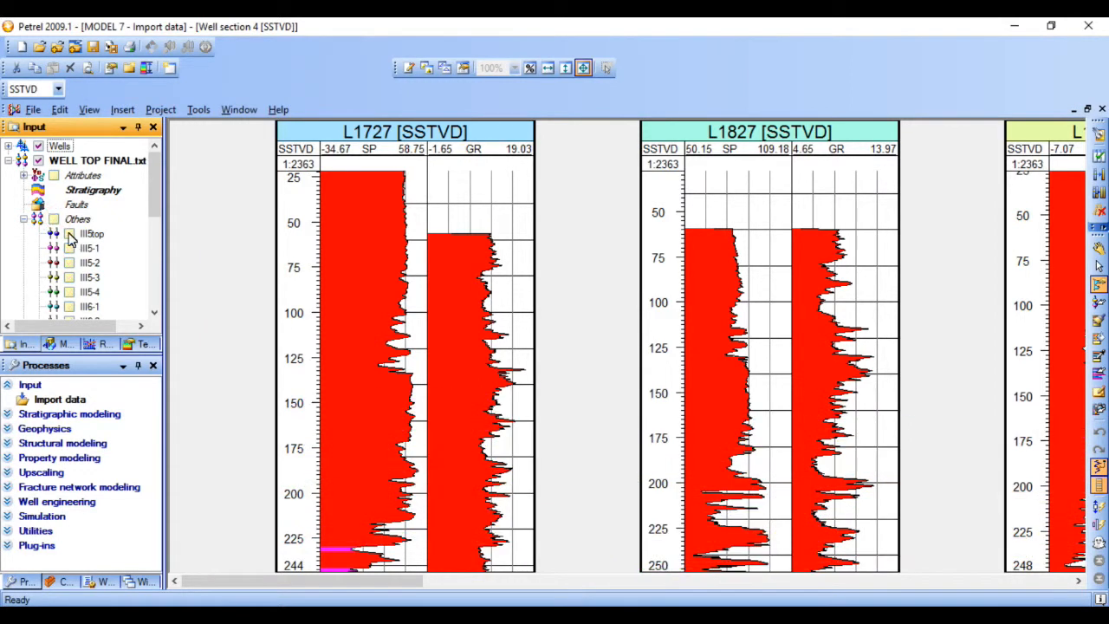
pyautogui.click(69, 234)
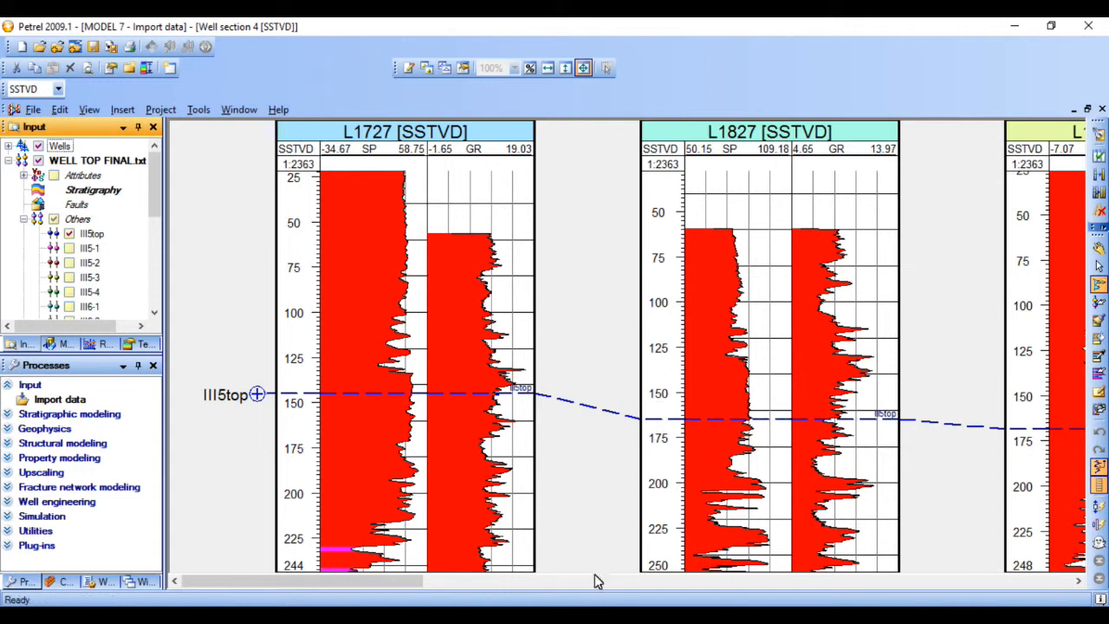
# - Add the well tops III5-1, III5-2 and III5-3 to the well section display
pyautogui.moveTo(428, 585); pyautogui.dragTo(373, 567)
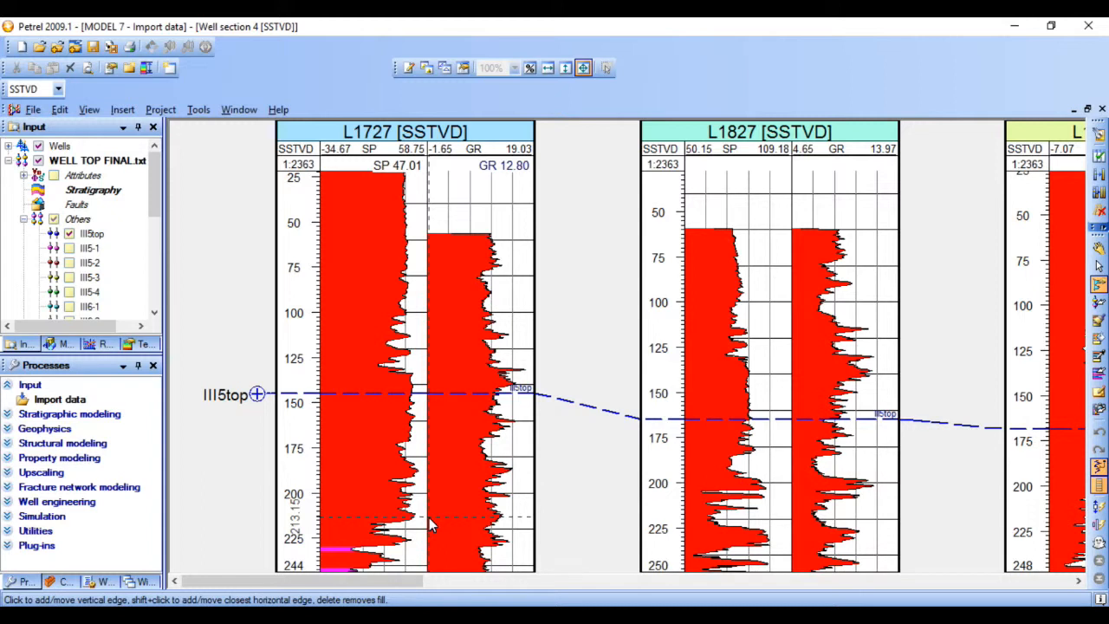
pyautogui.click(70, 248)
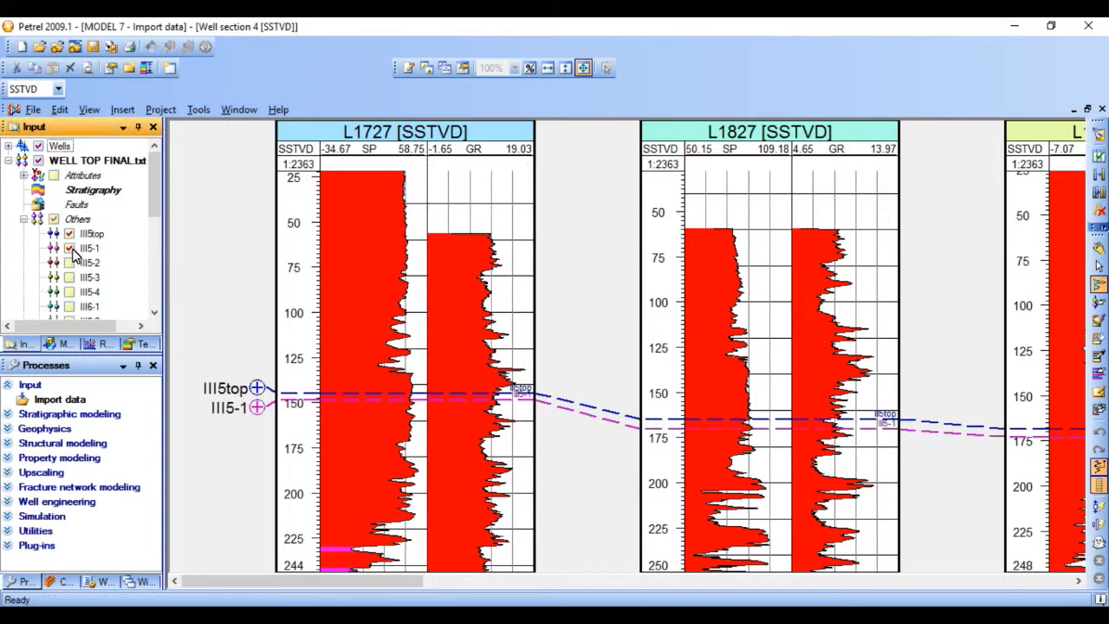
pyautogui.click(70, 263)
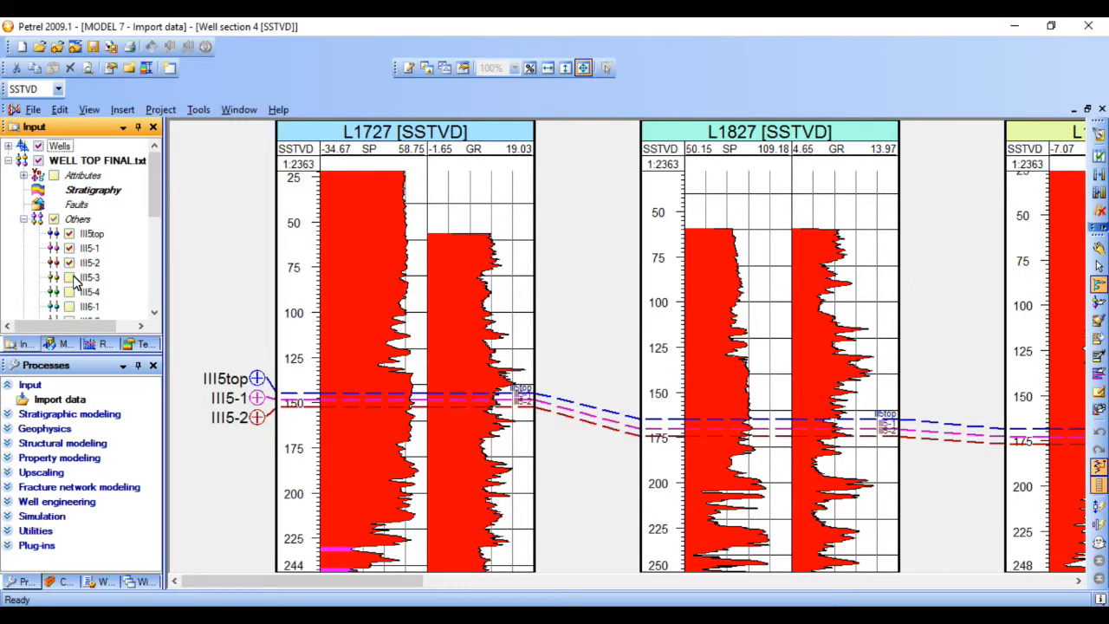
pyautogui.click(70, 277)
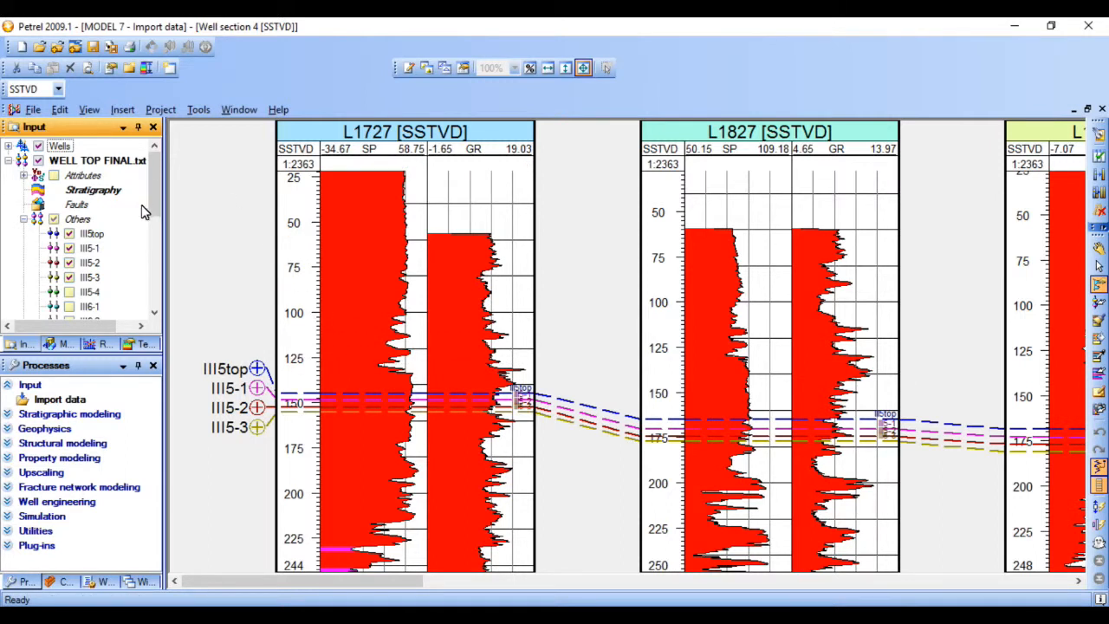
# - Look through the global well logs and the individual wells listed under Wells, including POR, PERM, SH and SW
pyautogui.click(7, 160)
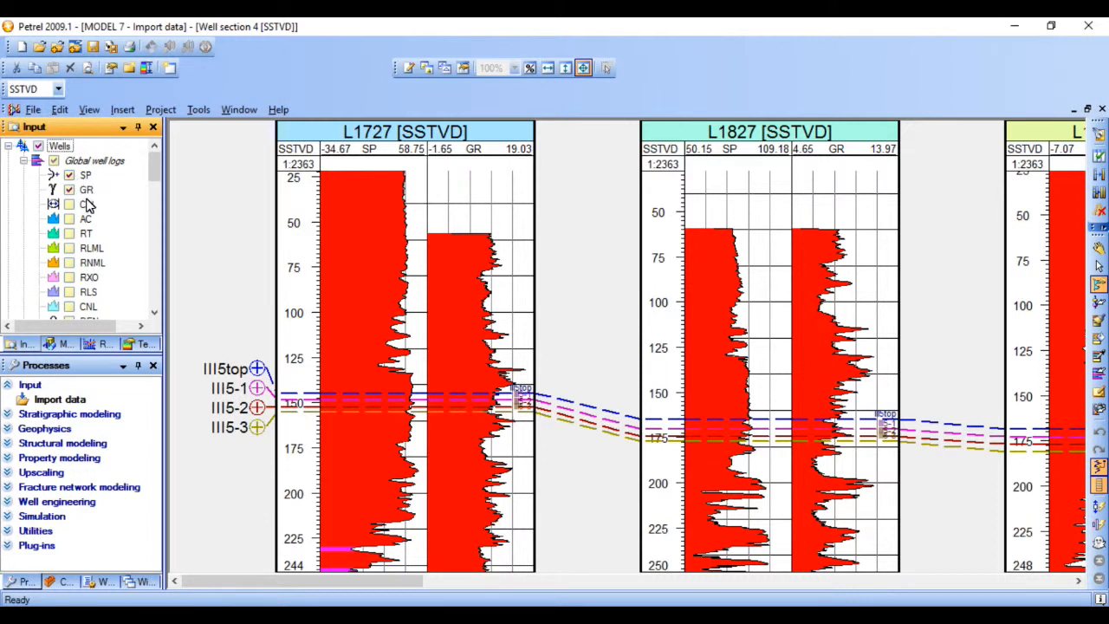
pyautogui.moveTo(153, 176); pyautogui.dragTo(153, 218)
pyautogui.scroll(2, 138, 232)
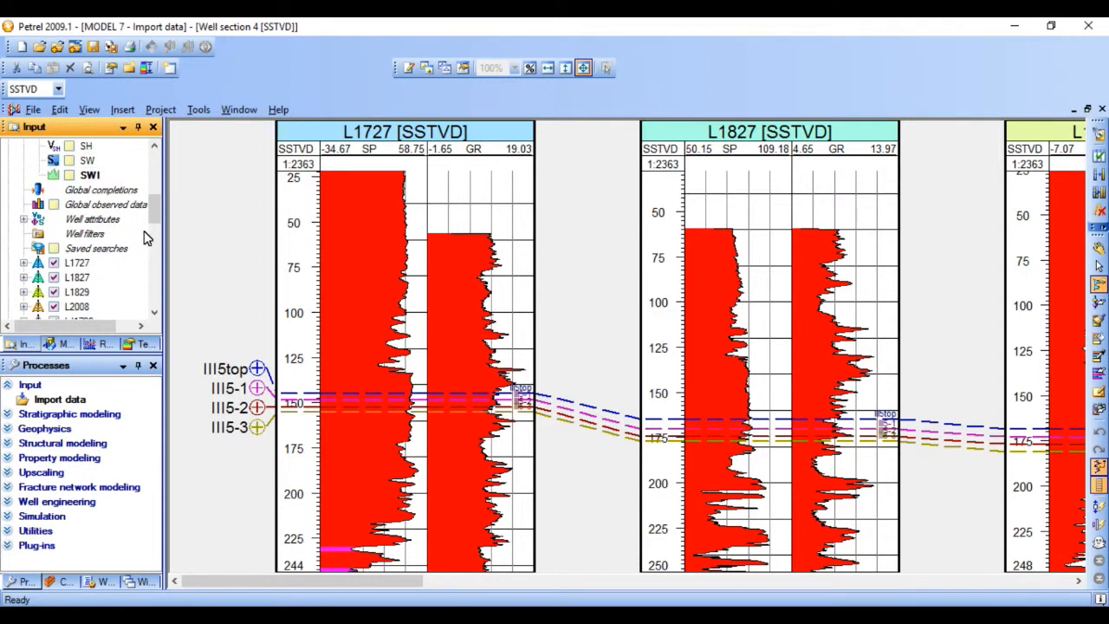
pyautogui.moveTo(152, 214); pyautogui.dragTo(152, 187)
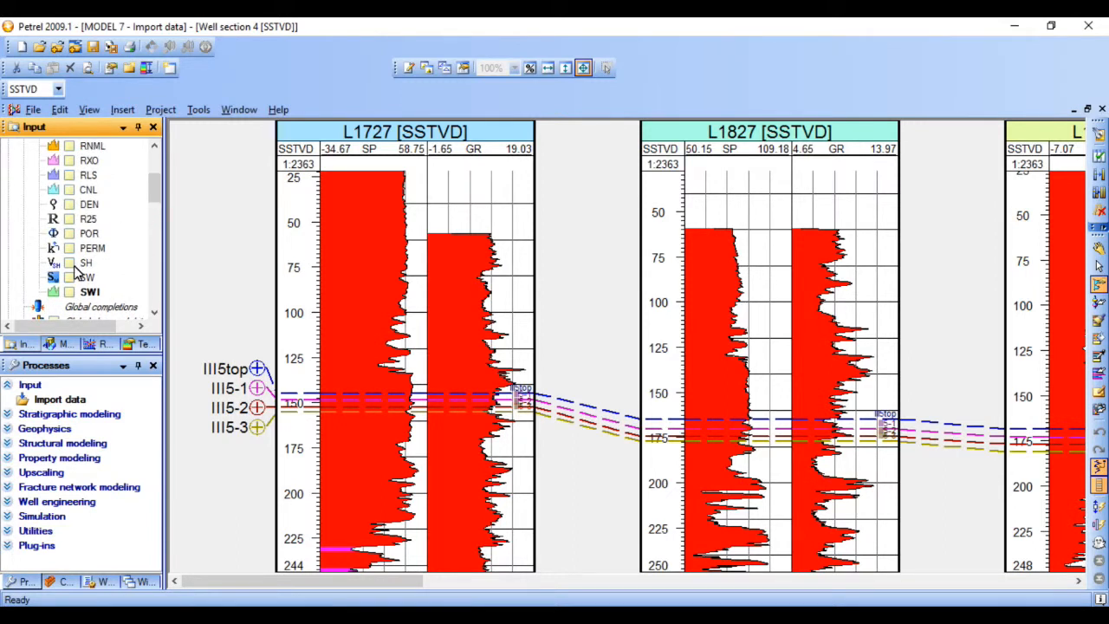
pyautogui.moveTo(153, 182); pyautogui.dragTo(154, 166)
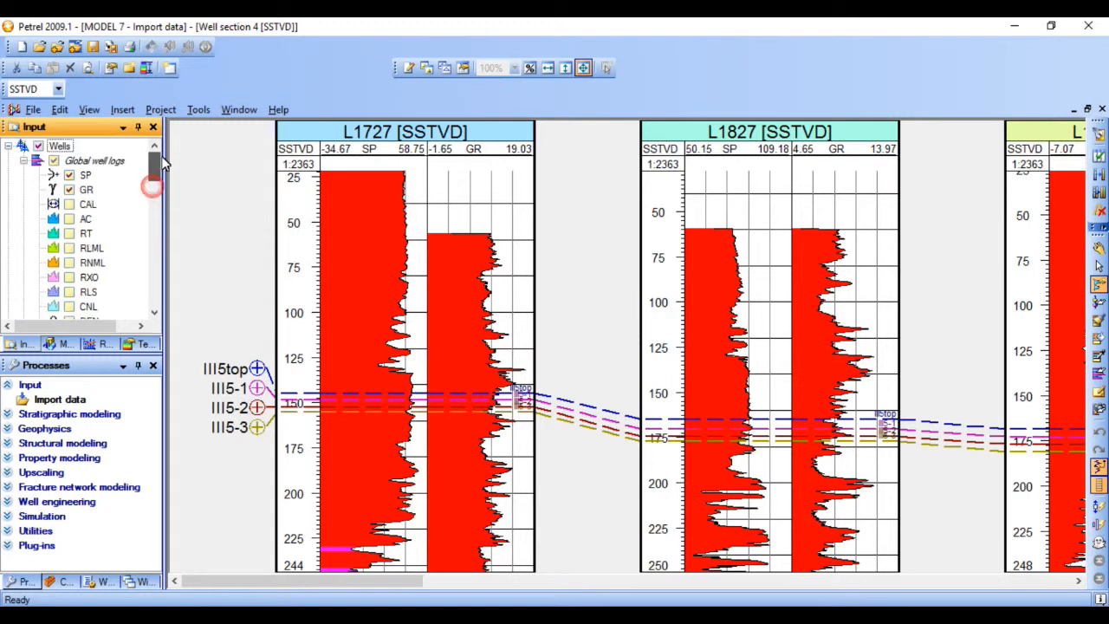